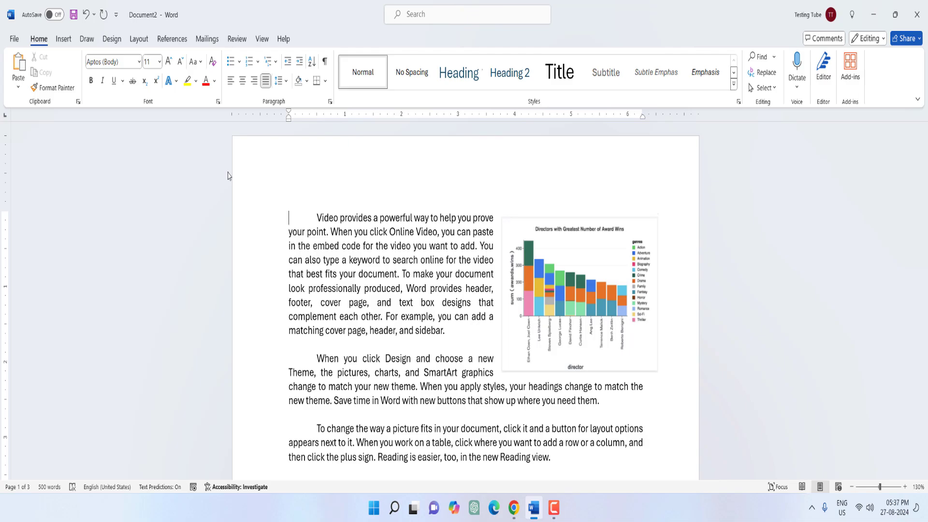
Step: Split the document window into two panes, browse to the quantity table, then remove the split
key(ctrl+alt+s)
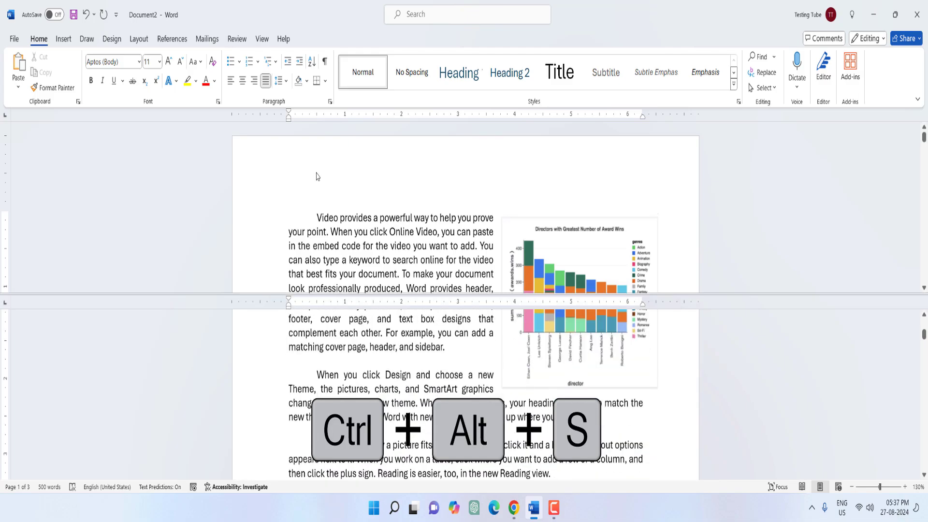
scroll(367, 289, down, 5)
scroll(390, 381, down, 10)
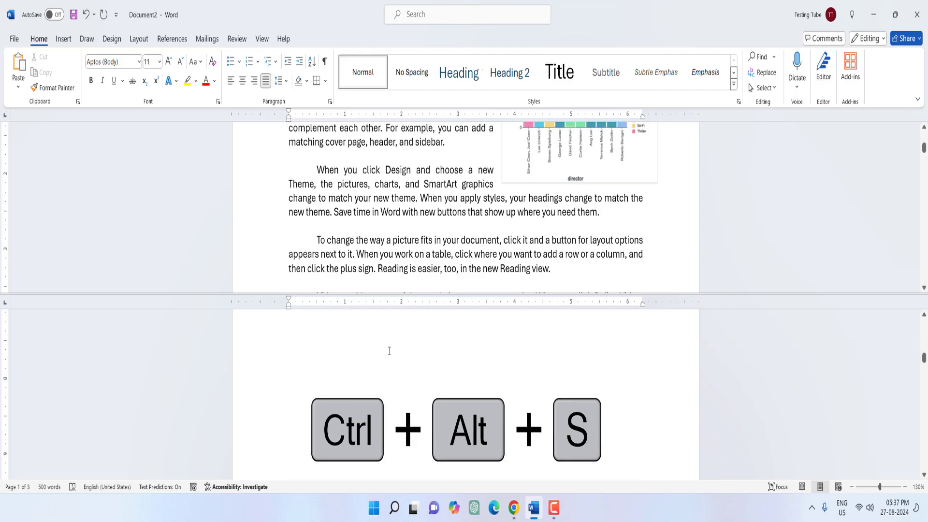
scroll(392, 396, down, 10)
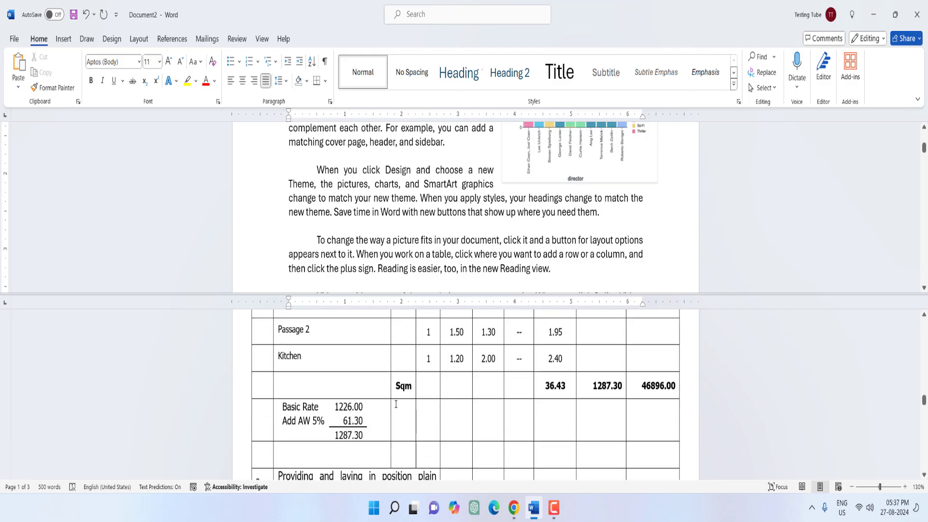
scroll(390, 180, up, 2)
scroll(391, 179, down, 8)
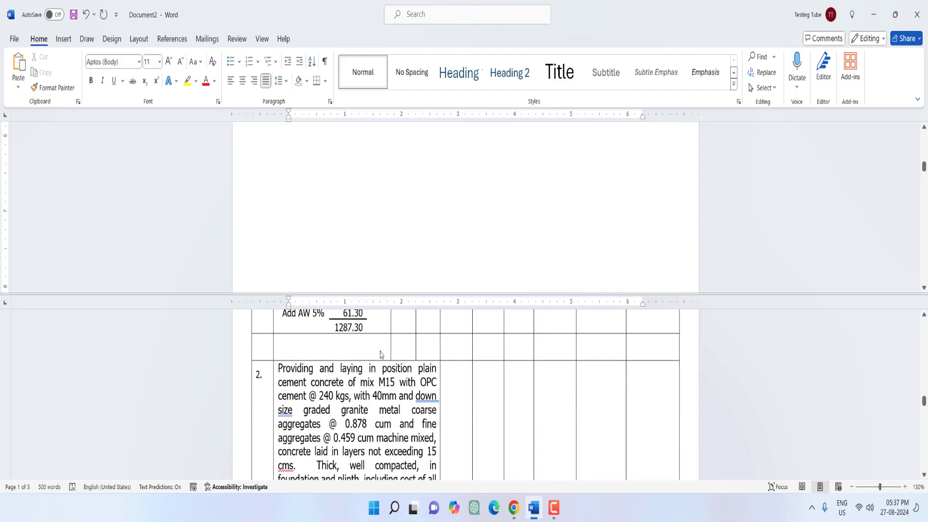
click(376, 372)
key(ctrl+alt+s)
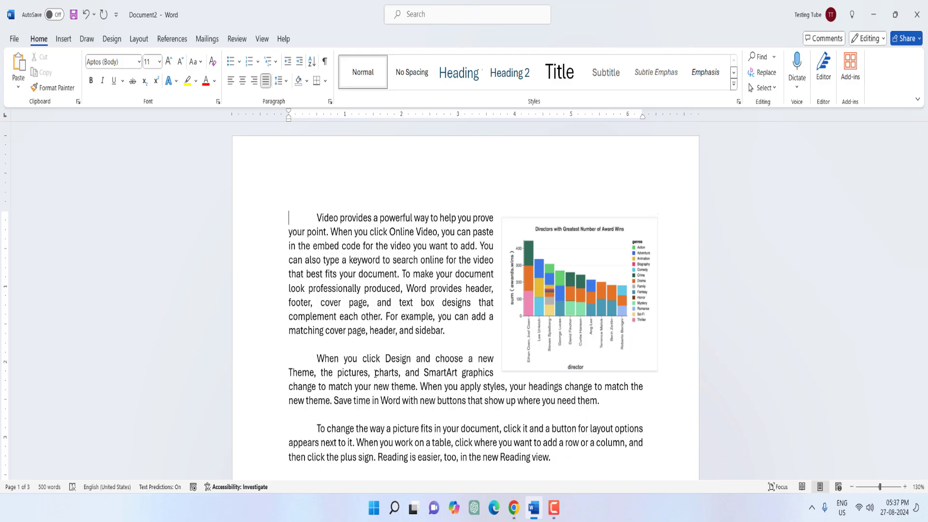
Step: Search Online Pictures for 'computer', then close the dialog without inserting an image
key(alt+n)
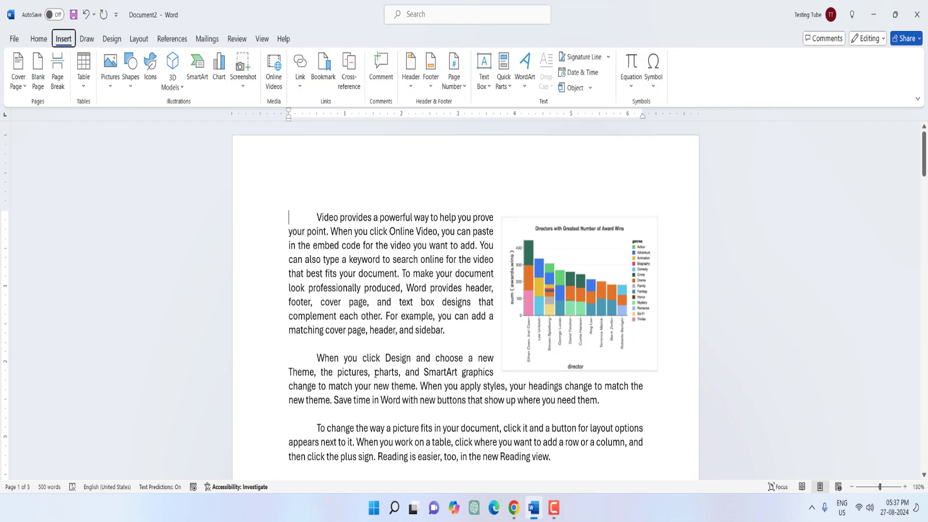
key(p)
key(o)
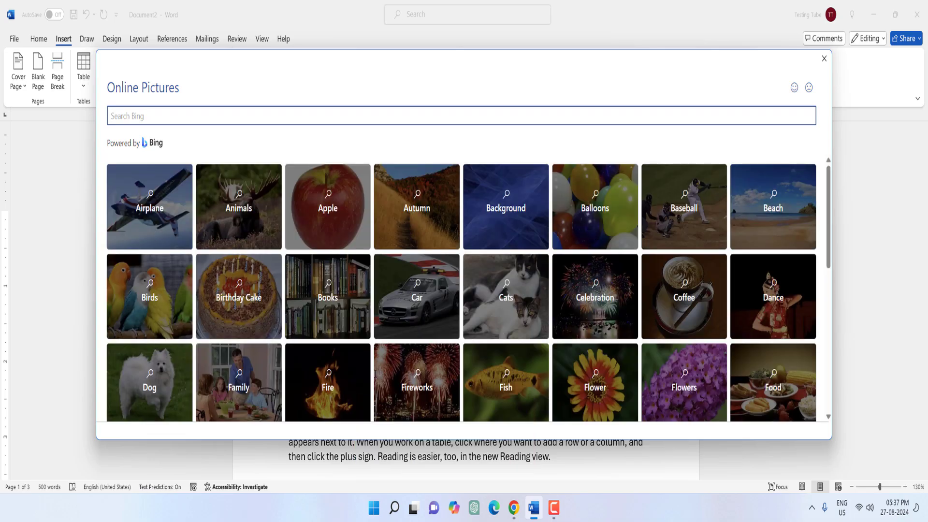
text(computer)
key(Return)
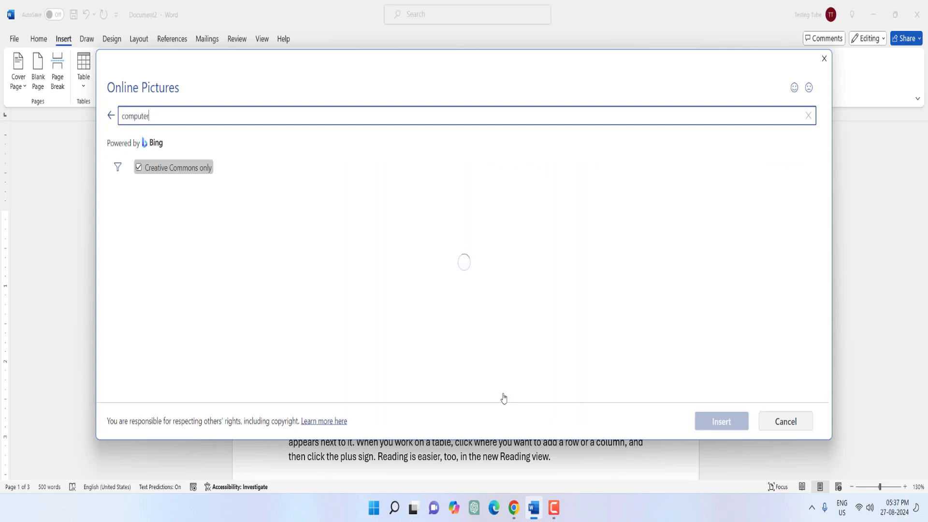
click(824, 59)
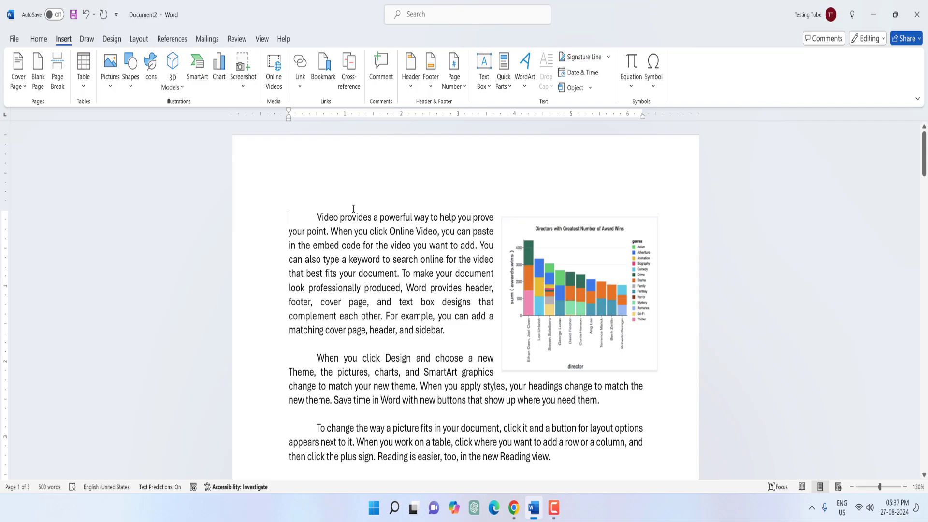
key(alt+n)
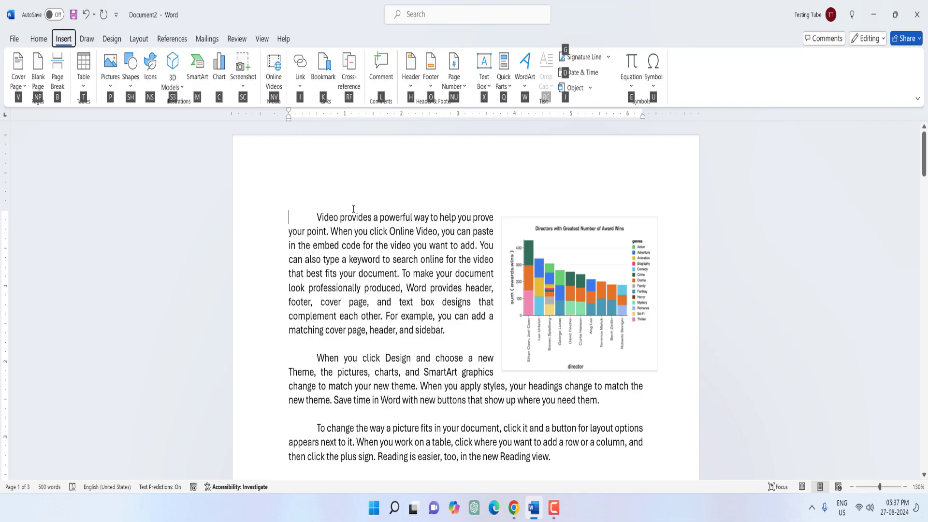
key(n)
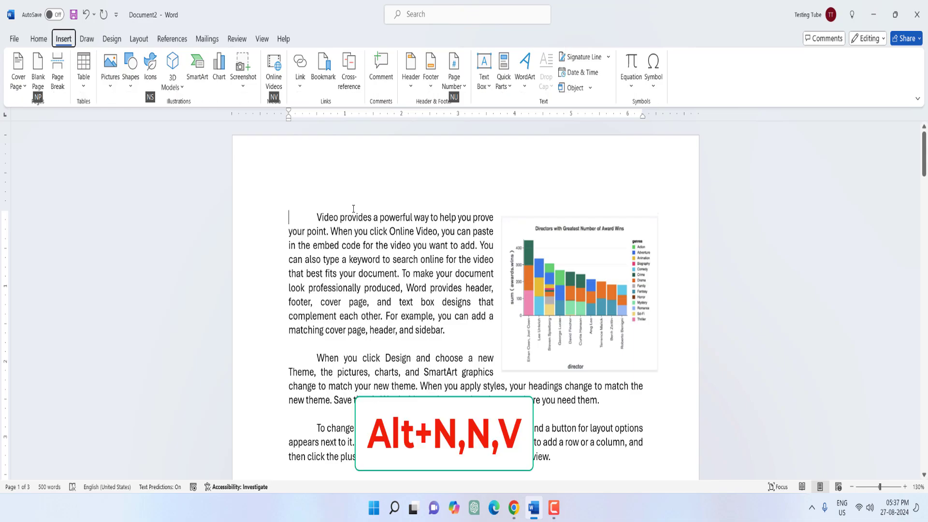
key(v)
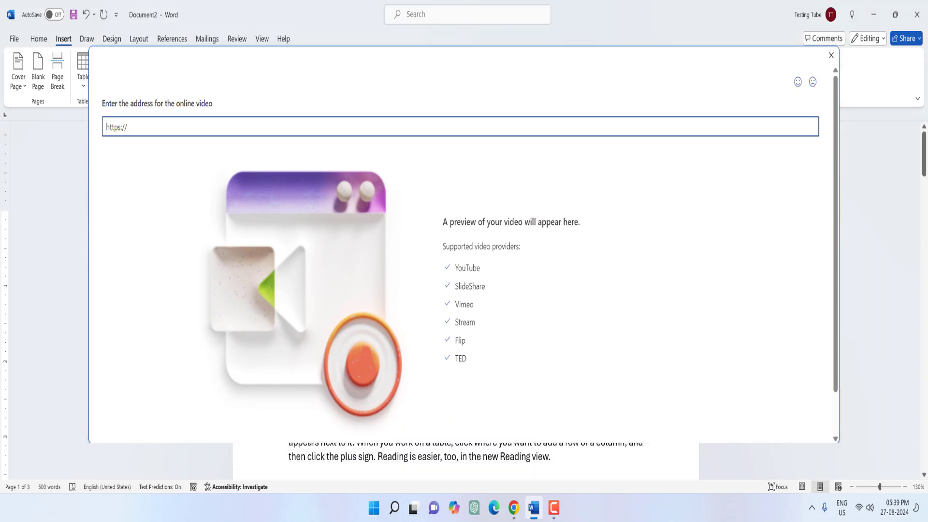
key(Escape)
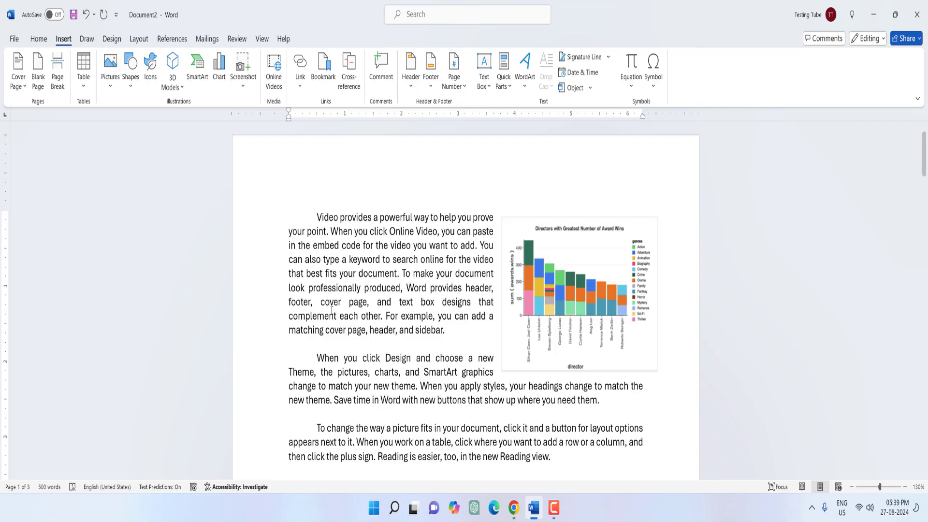
Step: Switch page movement to Side to Side, scroll through the pages, then return to Vertical
key(alt+w)
key(h)
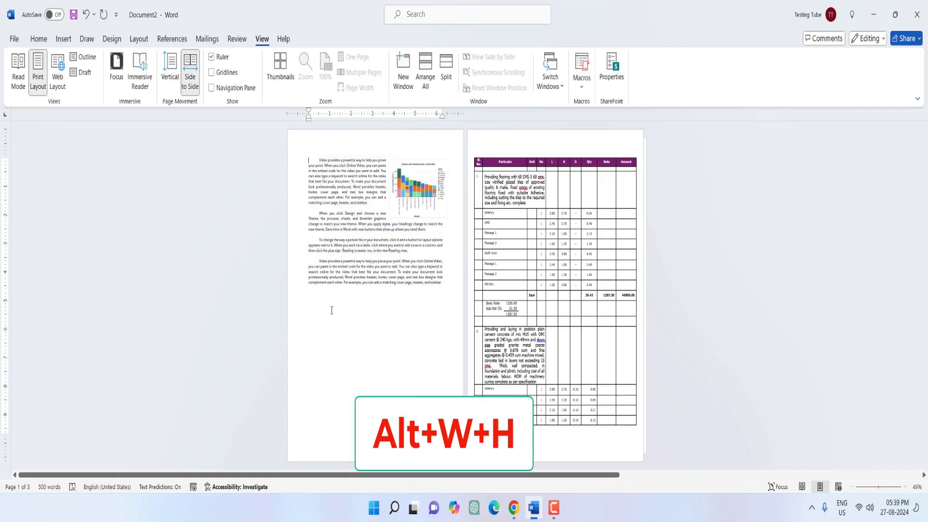
scroll(331, 309, down, 2)
scroll(385, 289, up, 2)
scroll(387, 291, down, 1)
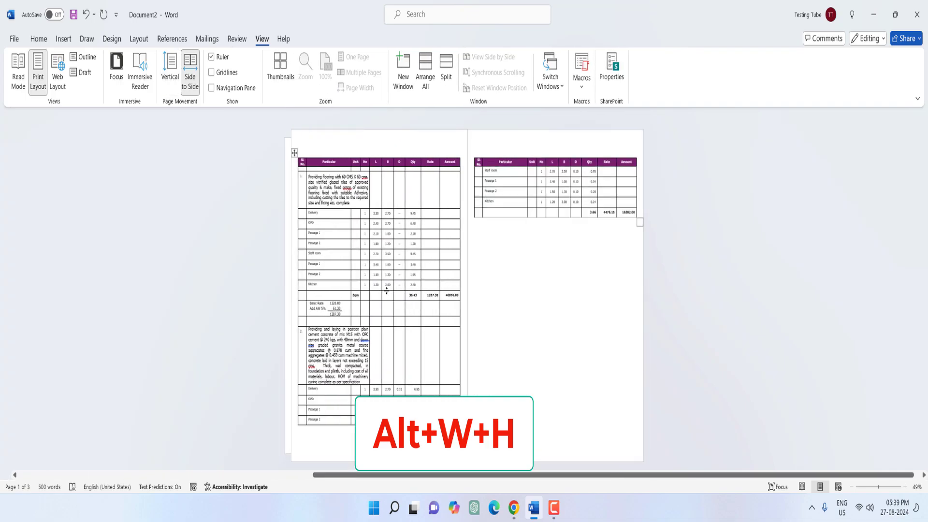
scroll(388, 291, up, 1)
scroll(386, 290, down, 1)
scroll(387, 290, up, 1)
scroll(386, 290, down, 1)
scroll(386, 290, up, 1)
scroll(386, 290, down, 1)
scroll(386, 290, up, 1)
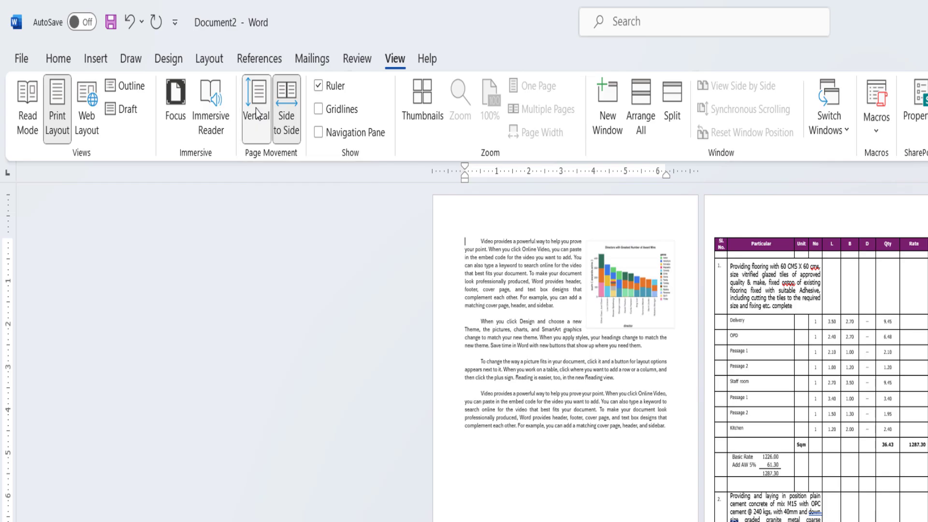
click(170, 71)
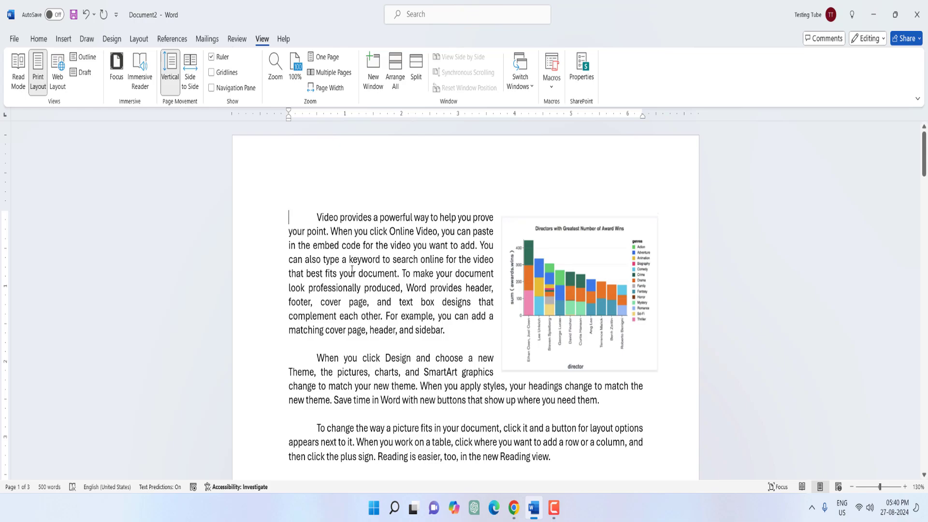
key(alt+w)
key(o)
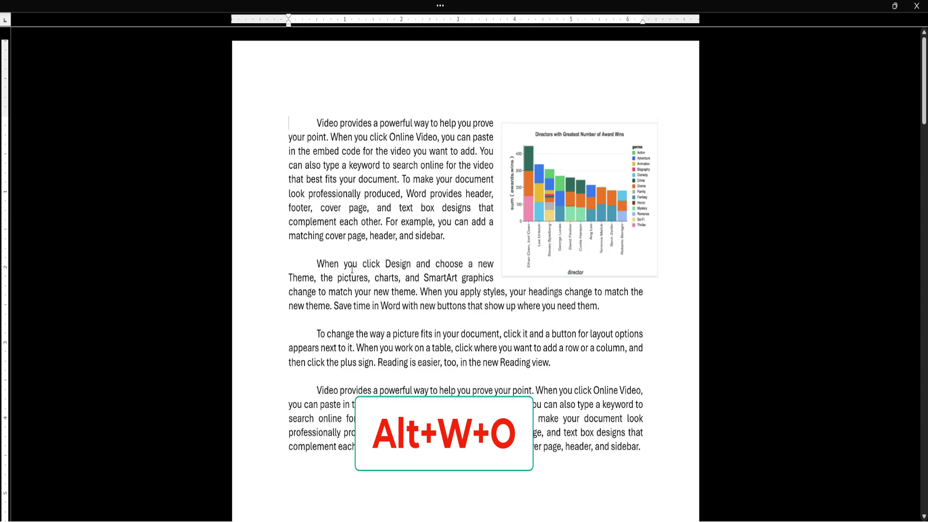
scroll(352, 270, down, 20)
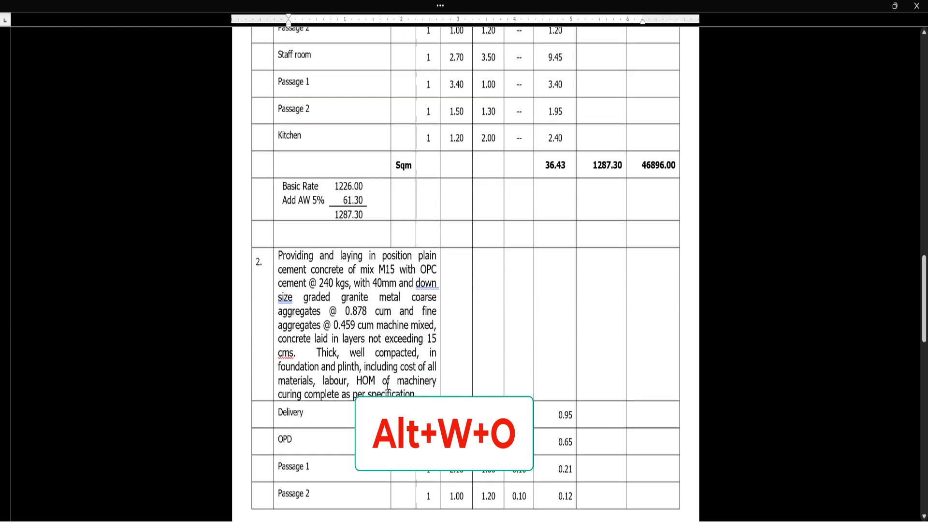
scroll(387, 386, down, 3)
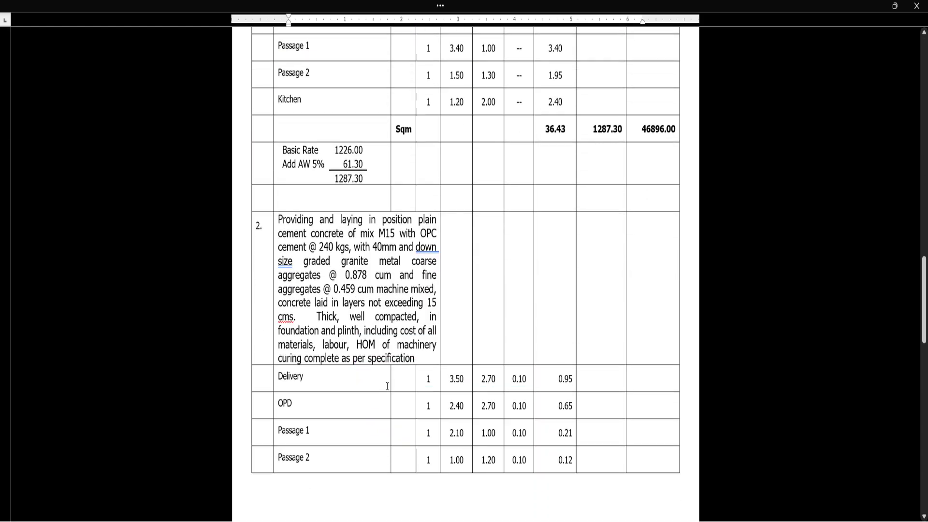
key(Escape)
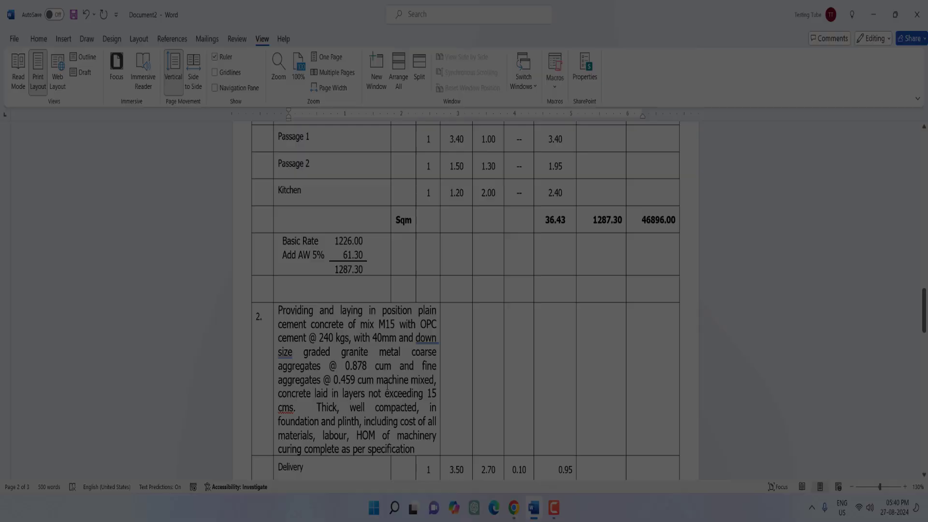
key(ctrl+Home)
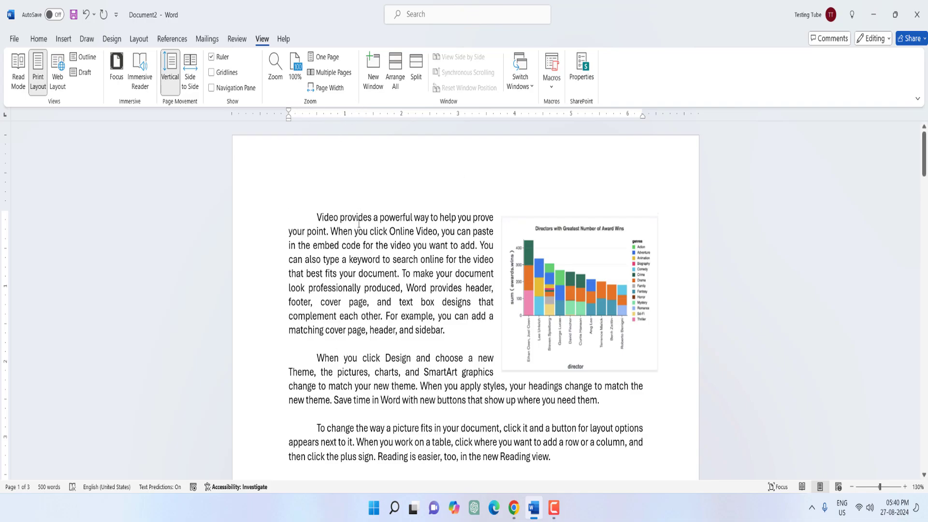
key(alt+w)
key(r)
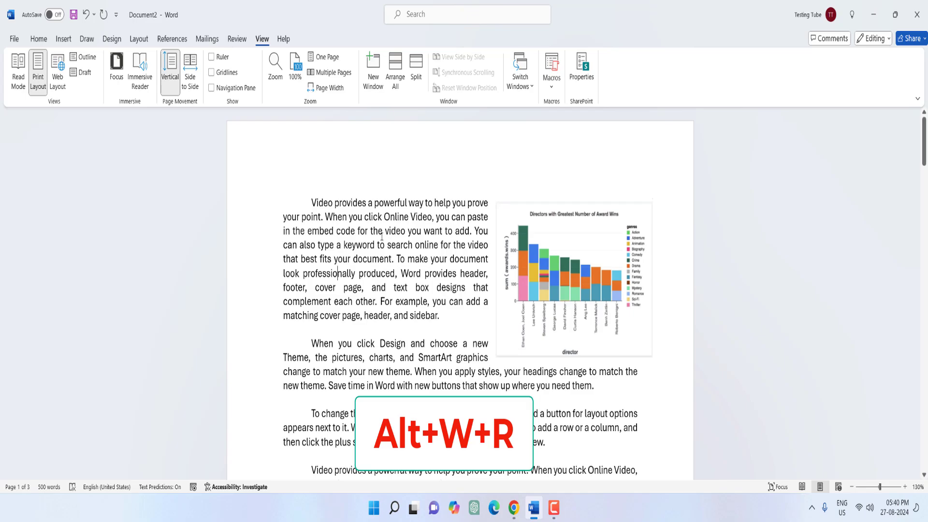
key(alt+w)
key(r)
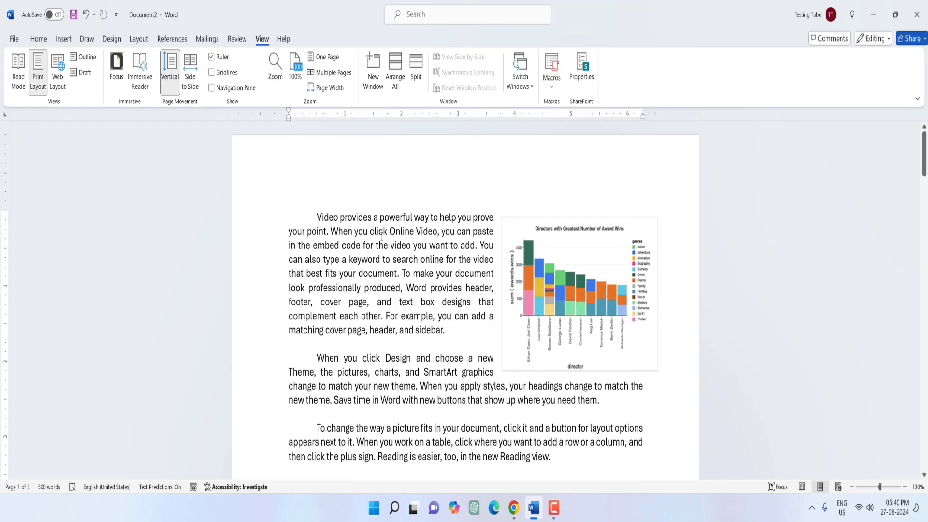
scroll(382, 237, down, 5)
click(437, 302)
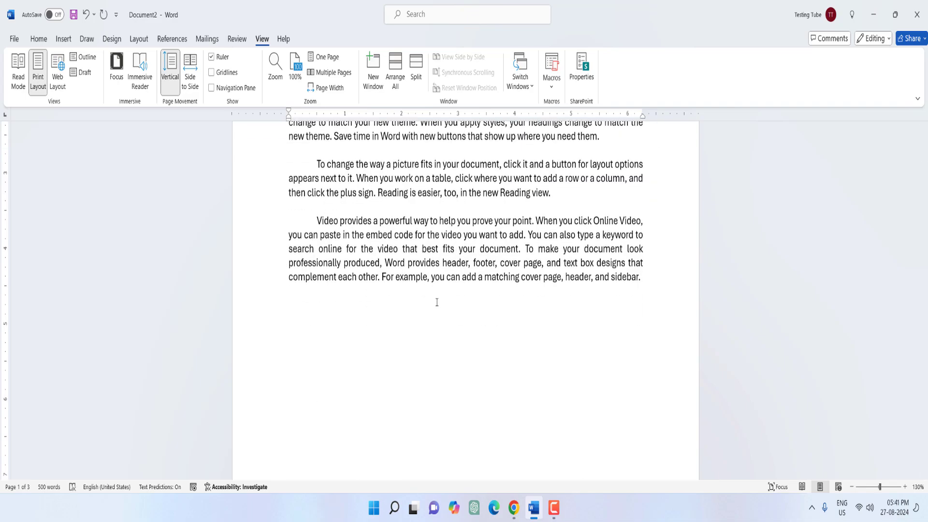
Step: Open and dismiss the Equation gallery, then select 'Video provides a powerful' in the last paragraph
key(alt+n)
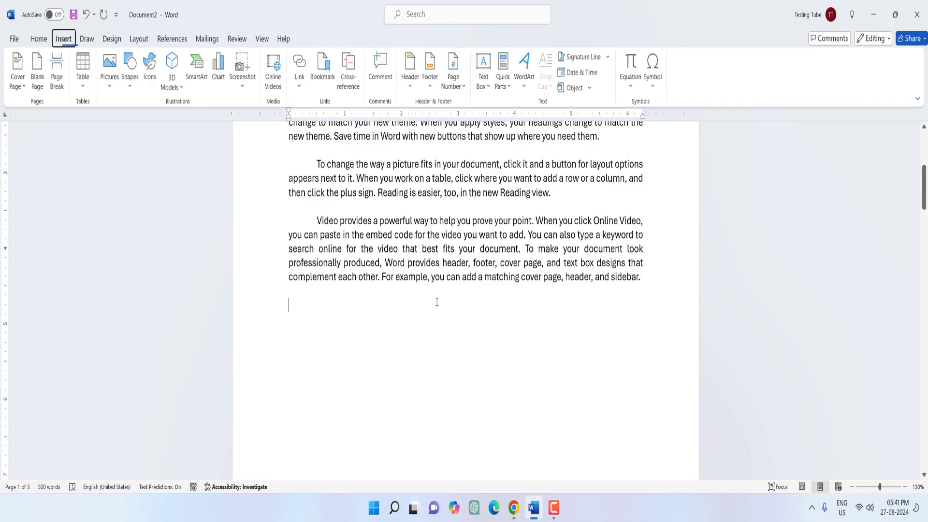
key(e)
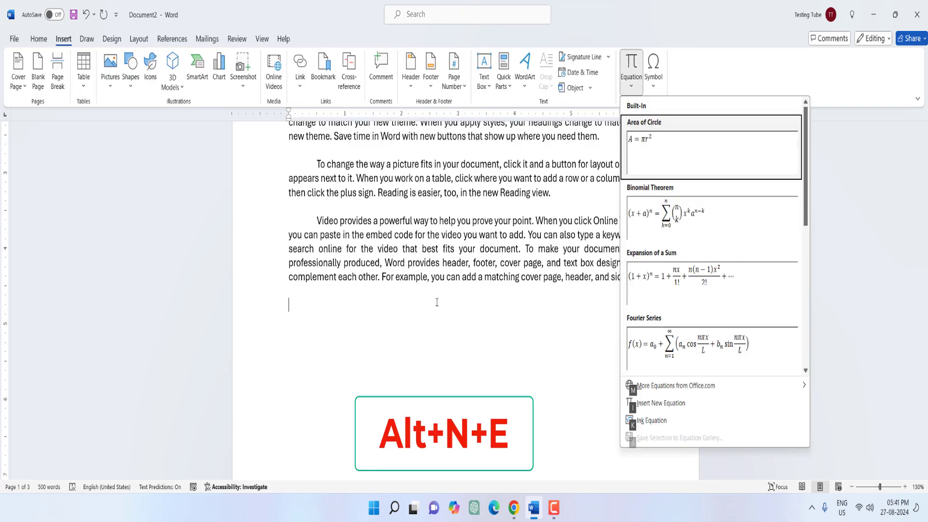
key(Escape)
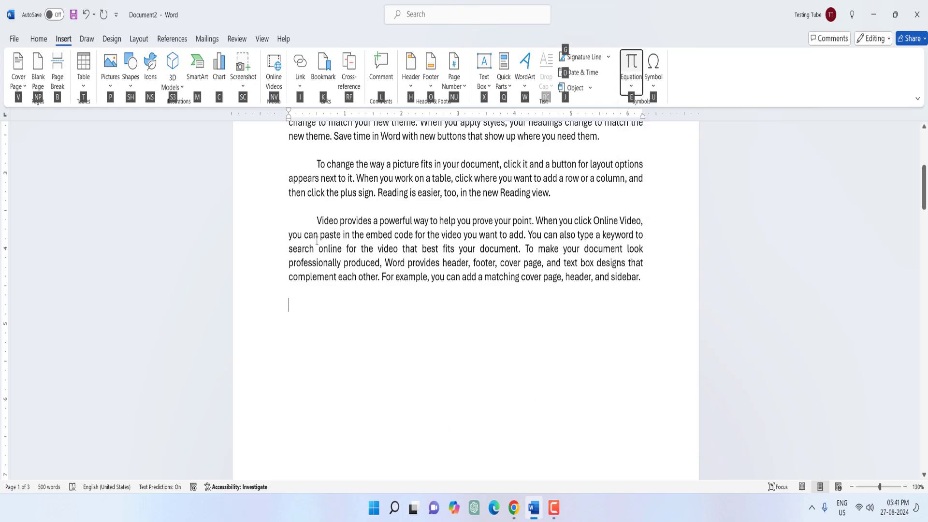
drag(314, 223, 380, 225)
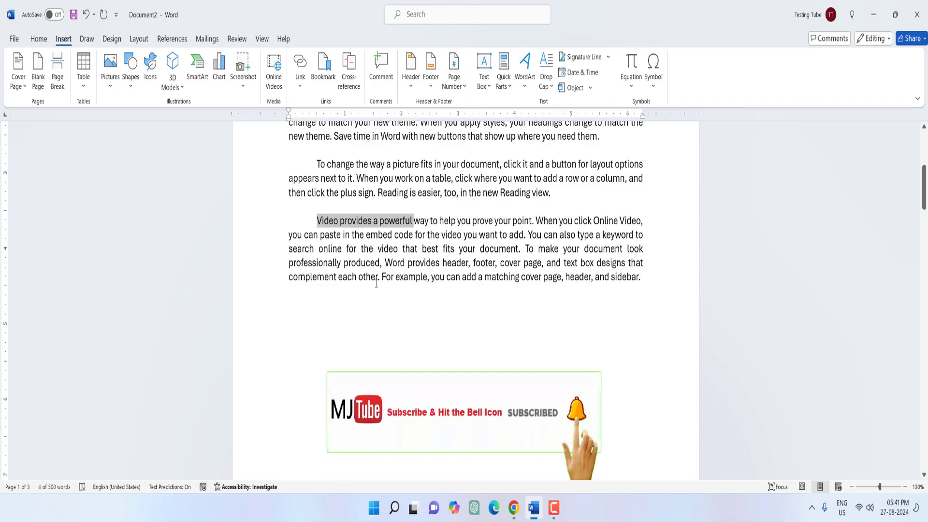
Step: Try hidden text and word-only underline on the video sentence, undoing both
key(ctrl+shift+h)
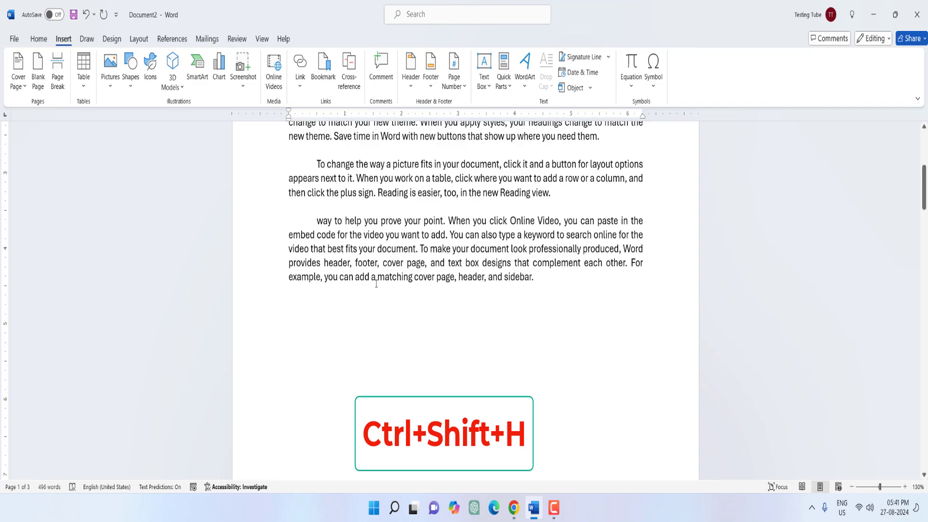
key(ctrl+z)
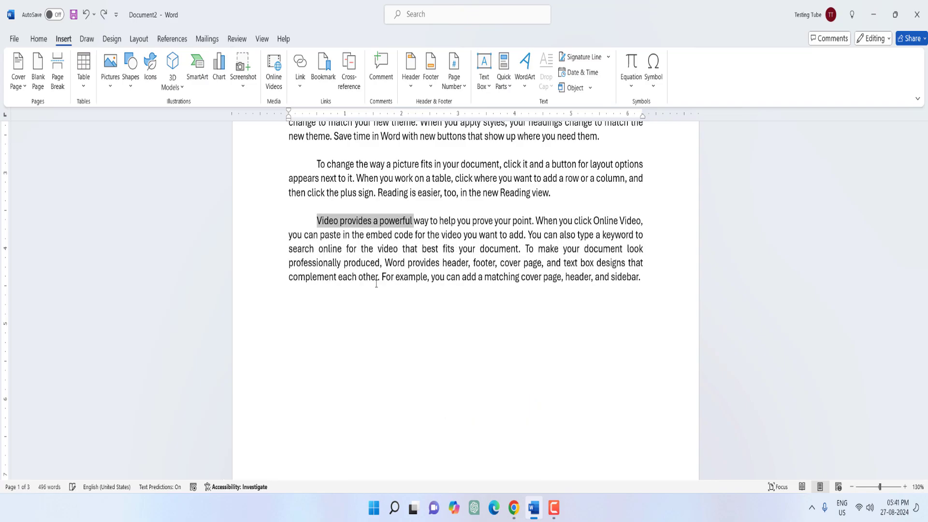
key(ctrl+z)
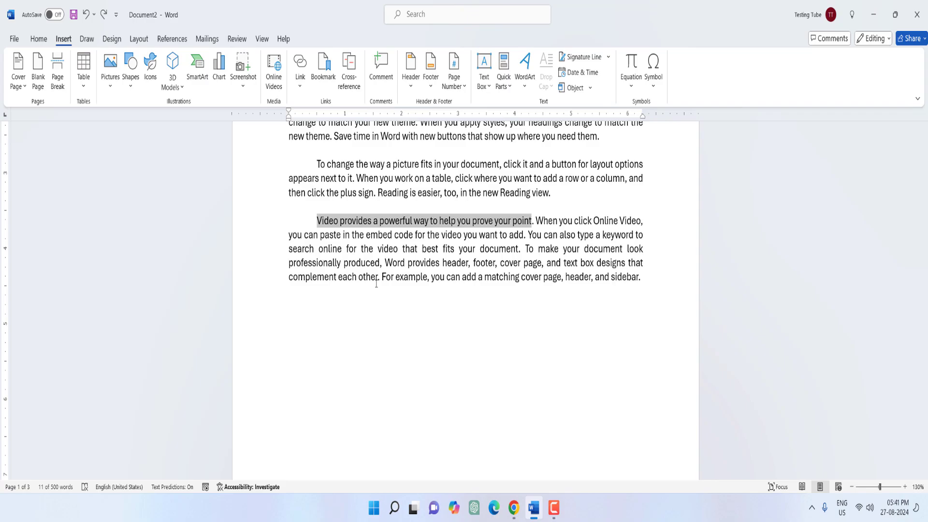
key(ctrl+shift+w)
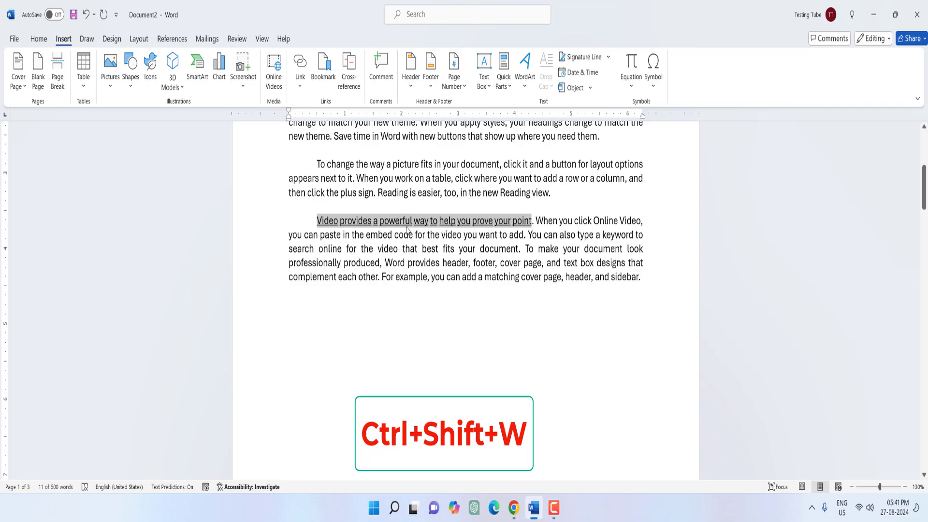
ctrl+scroll(376, 284, up, 5)
click(387, 240)
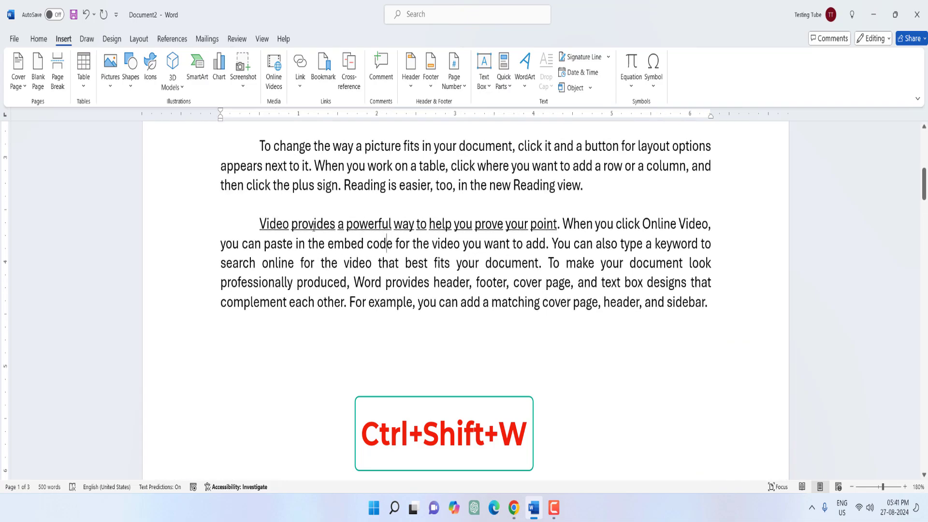
key(ctrl+z)
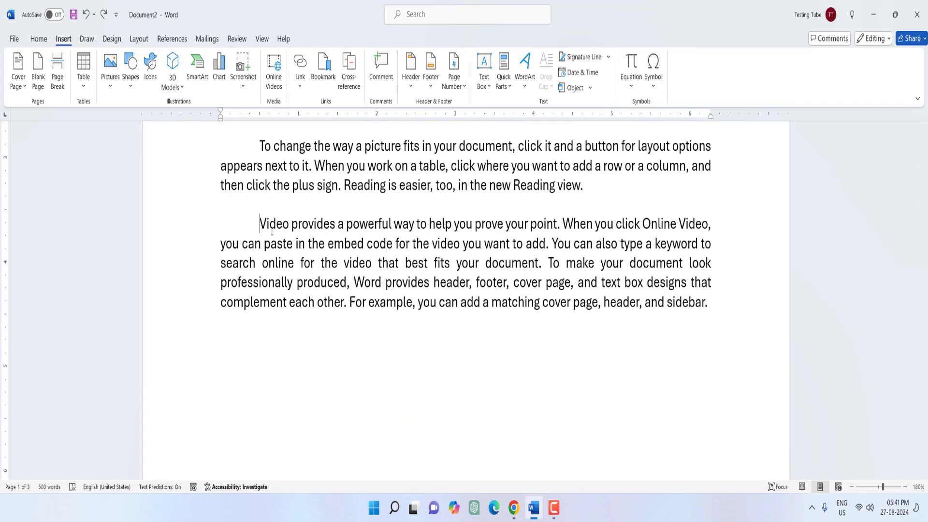
Step: Apply the Symbol font to 'To change', then undo it so the words read normally
key(Up)
key(Up)
key(Up)
key(Up)
key(ctrl+shift+Right)
key(ctrl+shift+Right)
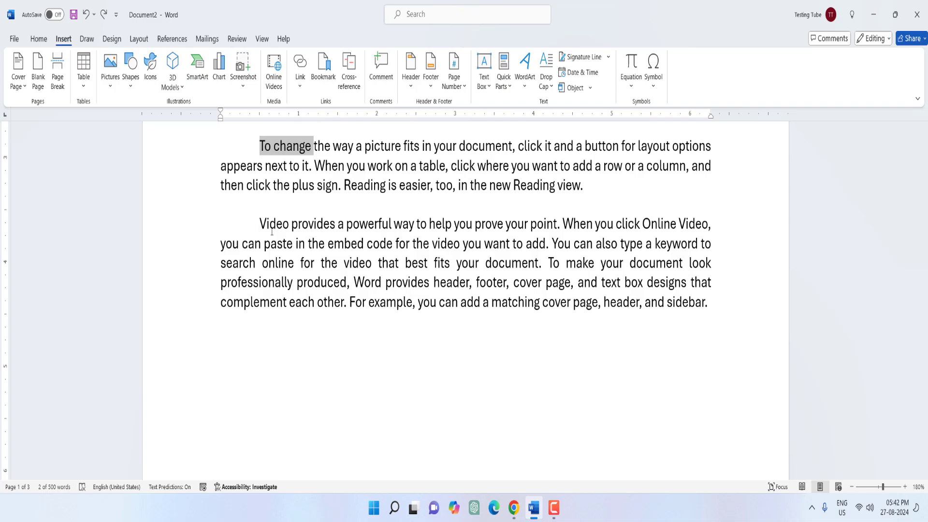
key(ctrl+shift+q)
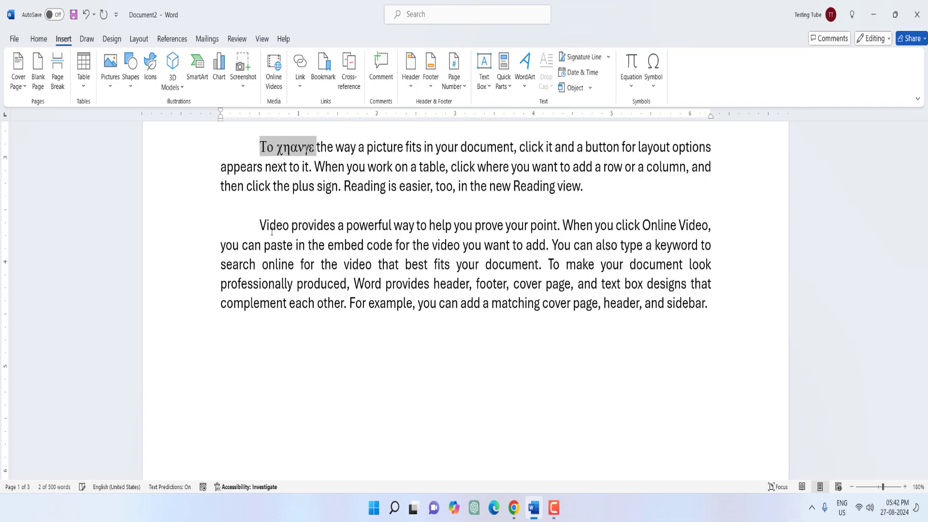
key(Left)
key(Right)
key(Right)
key(Right)
key(Right)
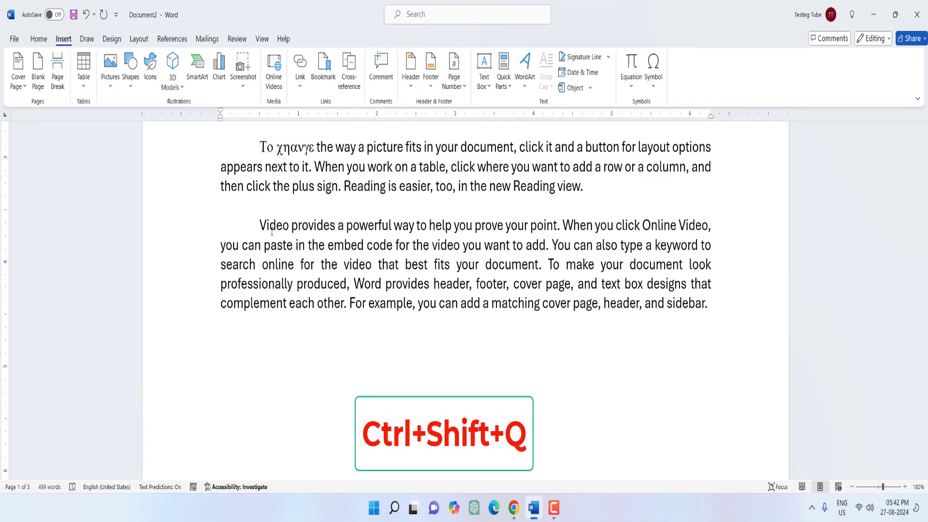
key(ctrl+z)
click(272, 232)
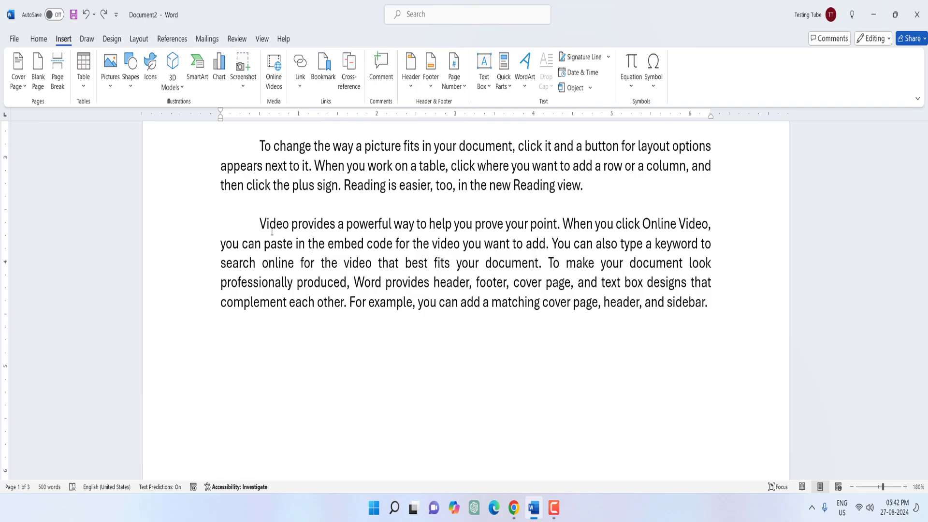
double_click(317, 244)
key(ctrl+alt+m)
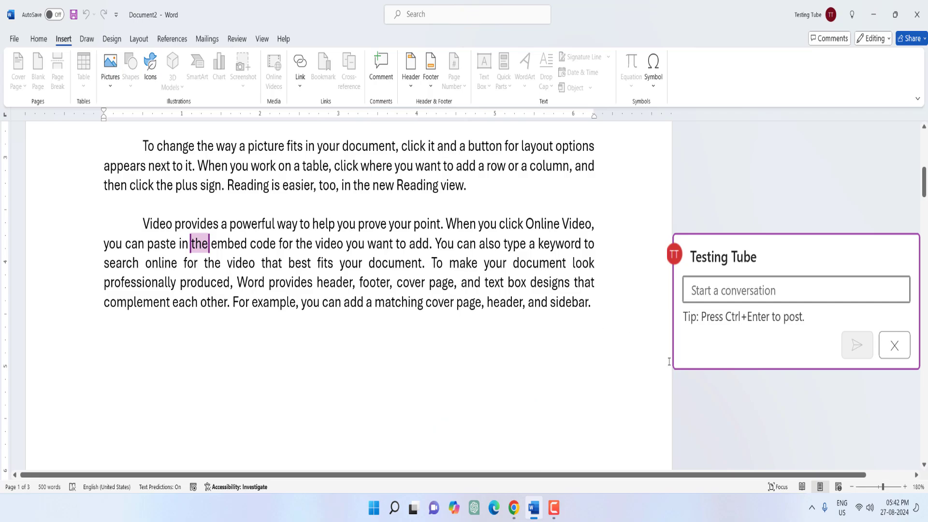
key(Escape)
click(379, 244)
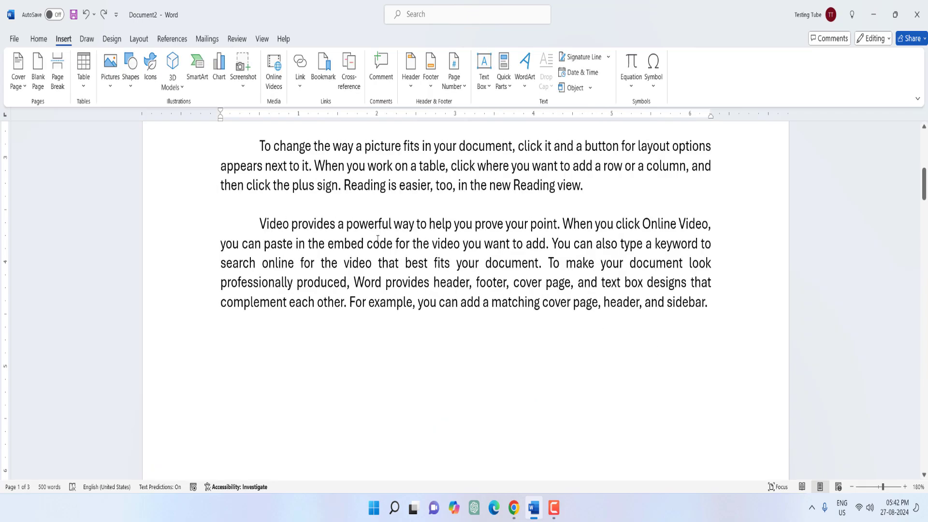
key(ctrl+alt+f)
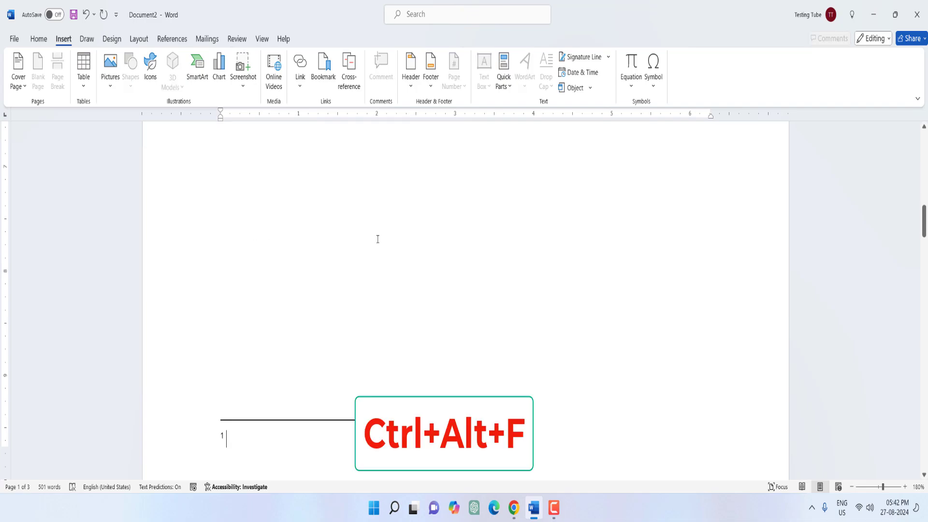
key(ctrl+z)
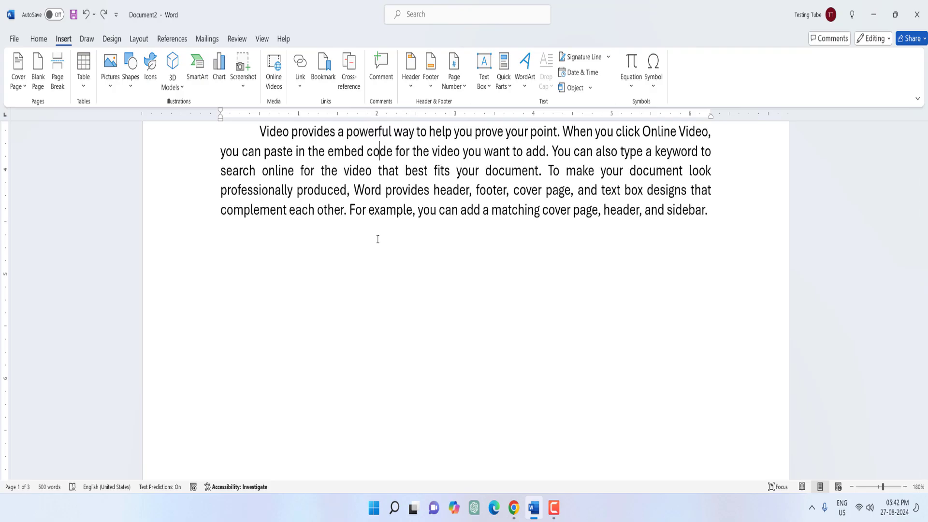
key(ctrl+alt+d)
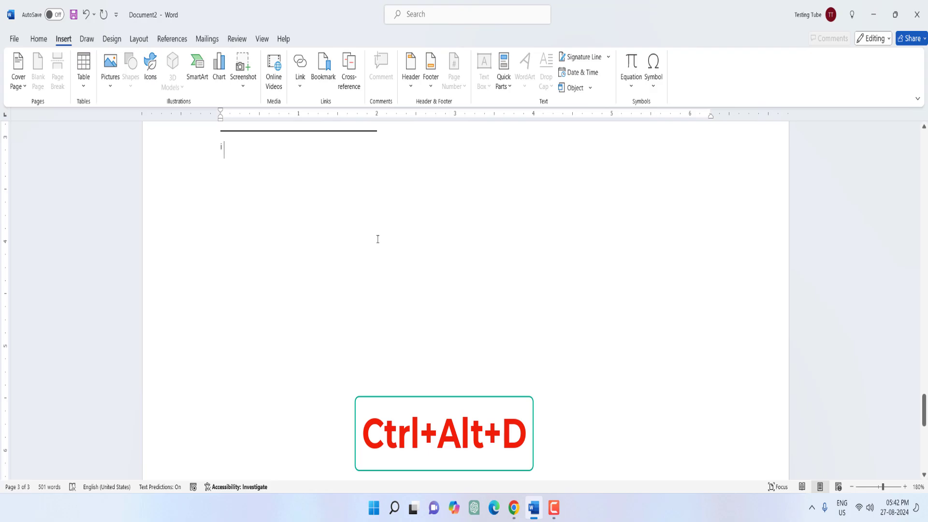
key(shift+F5)
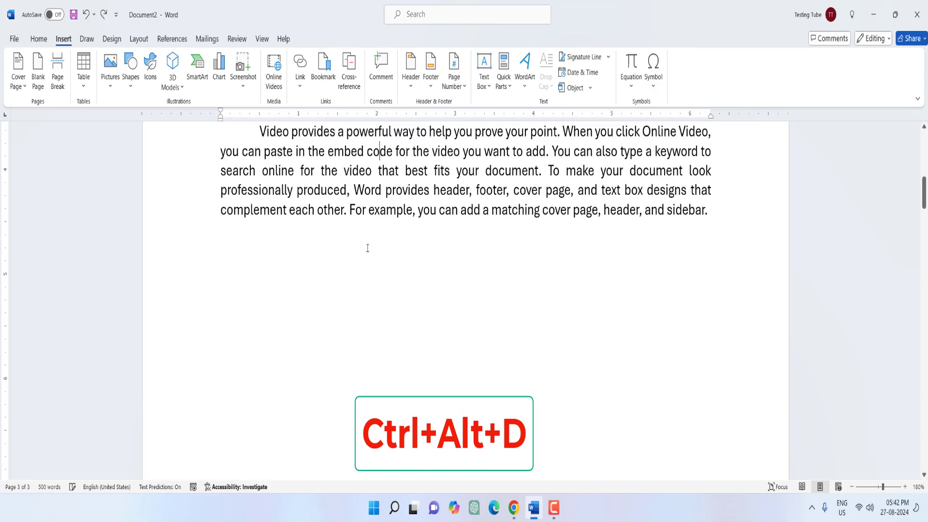
scroll(349, 232, up, 1)
click(307, 305)
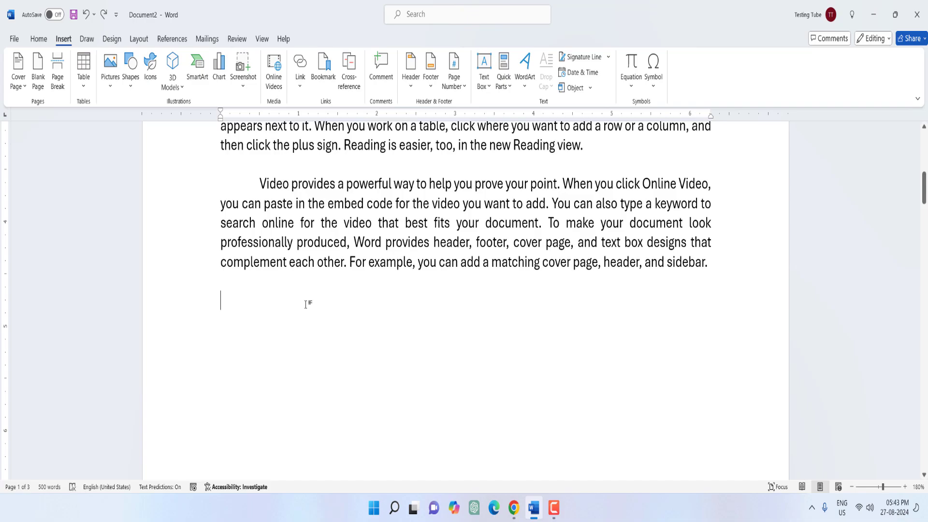
Step: Copy the 2024 Summer Olympics lead paragraph from Wikipedia and paste it at the document's end
key(alt+Tab)
triple_click(316, 231)
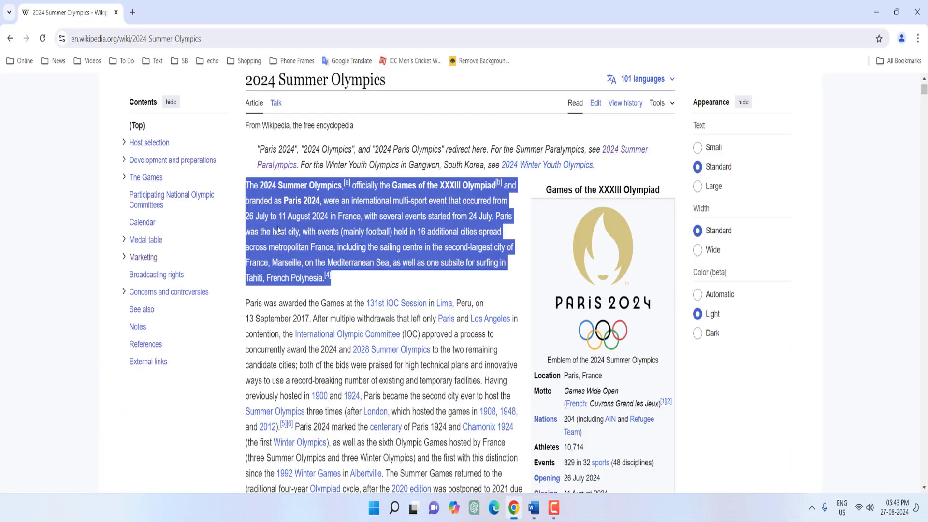
key(ctrl+c)
key(alt+Tab)
key(ctrl+v)
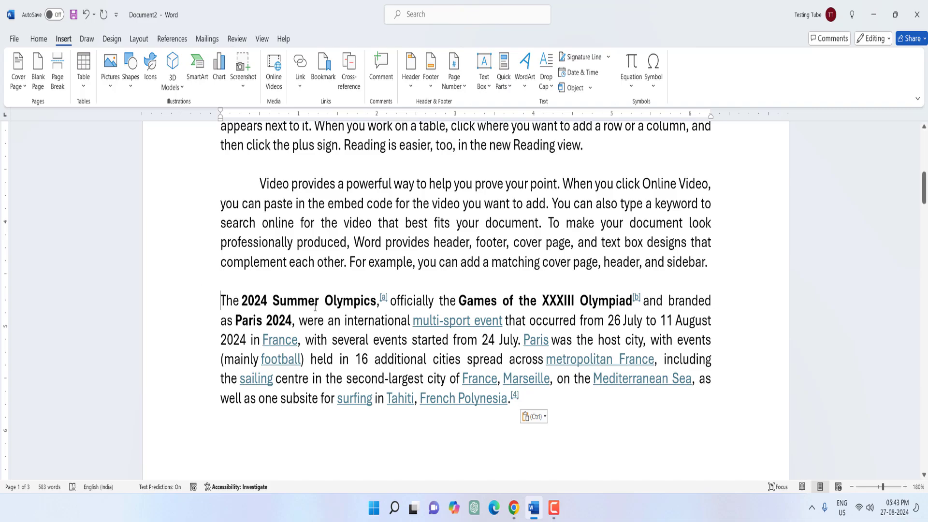
Step: Unlink the pasted Olympics paragraph's hyperlinks, undo the paste, and switch to Outline view
key(shift+Down)
key(shift+Down)
key(shift+Down)
key(shift+Down)
key(shift+Down)
key(shift+Down)
key(shift+Down)
key(shift+Down)
key(shift+Down)
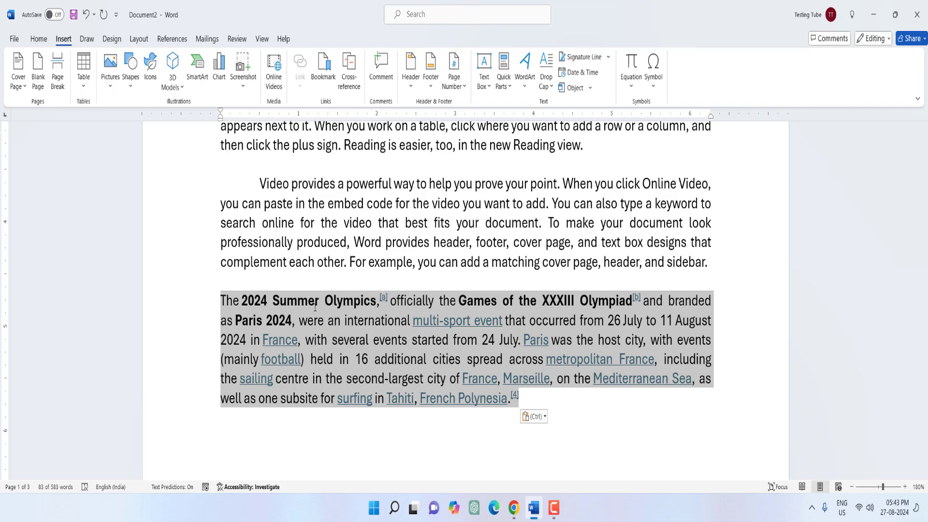
key(ctrl+shift+F9)
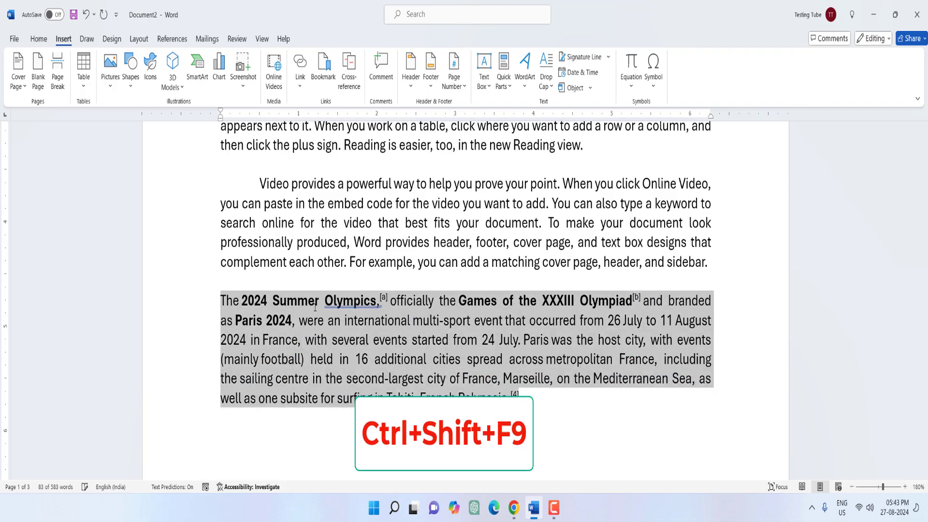
key(Left)
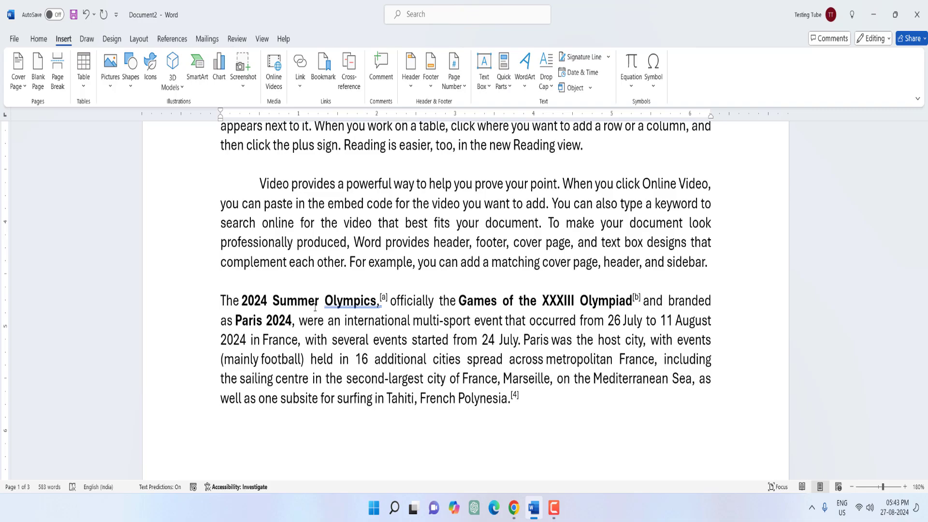
key(ctrl+z)
key(ctrl+z)
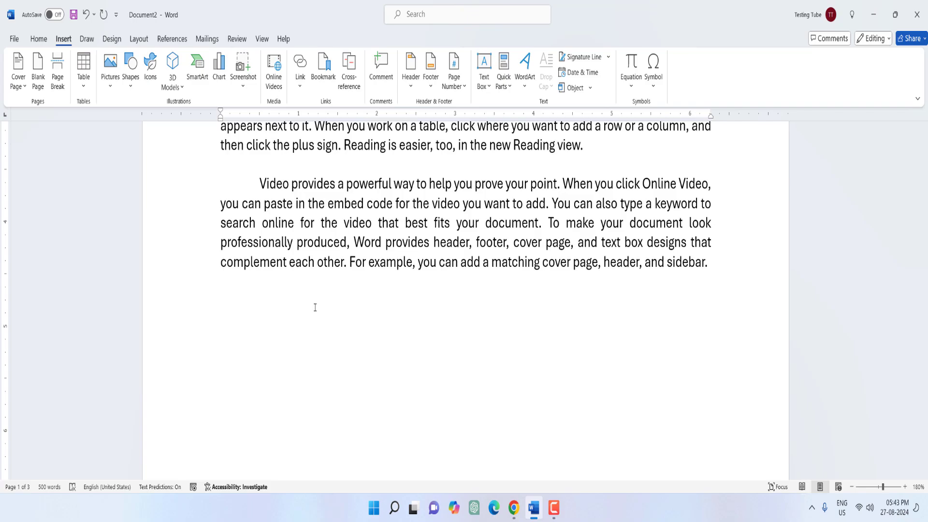
key(ctrl+alt+o)
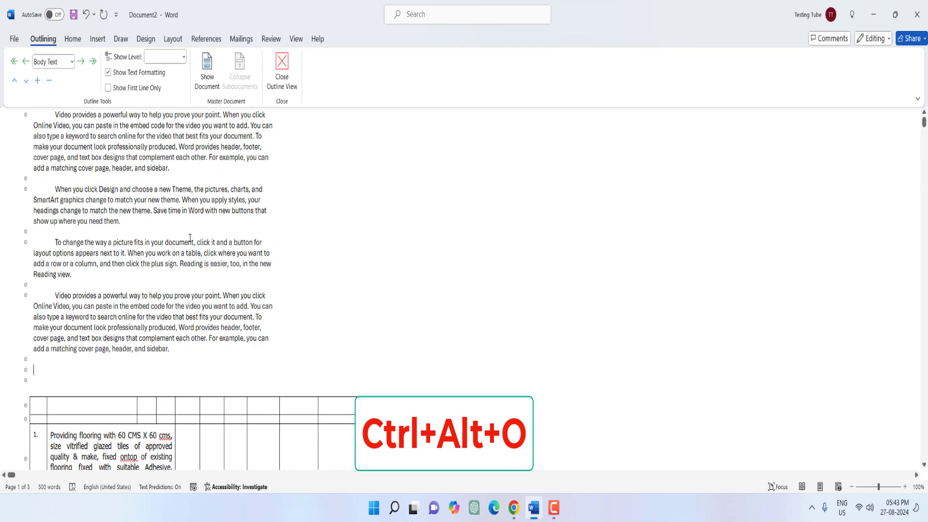
scroll(190, 237, down, 15)
scroll(190, 240, up, 12)
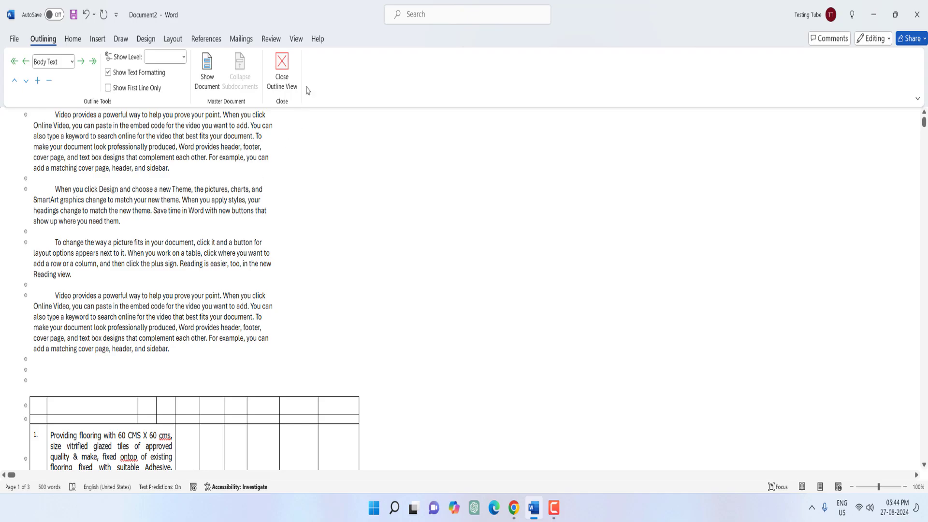
click(290, 84)
scroll(280, 310, up, 5)
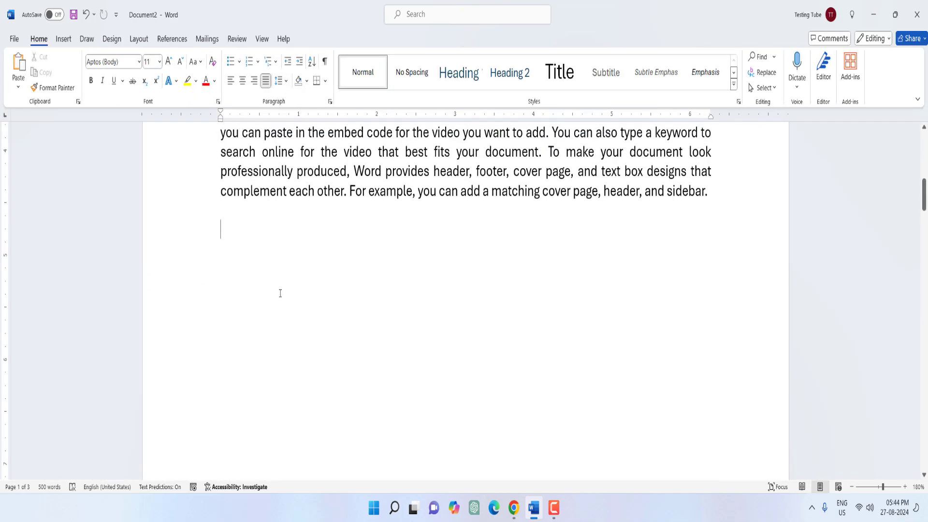
click(263, 242)
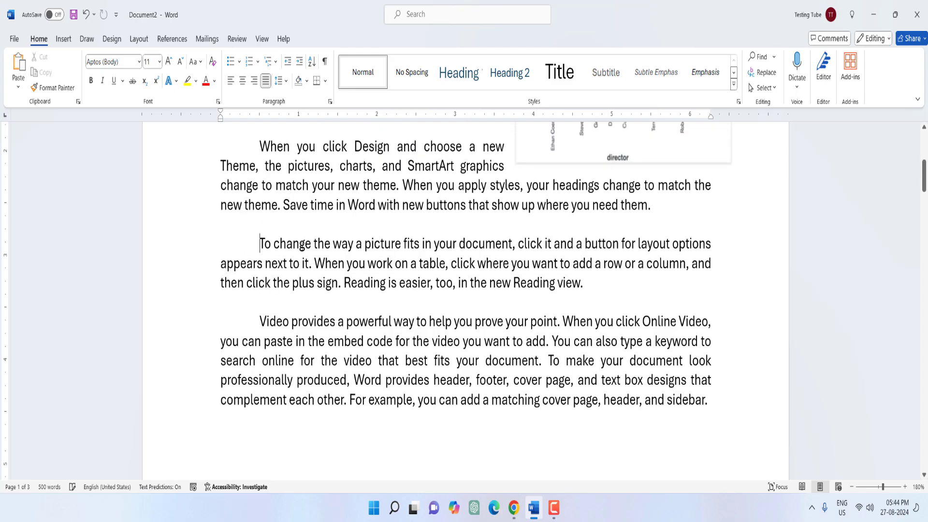
key(ctrl+shift+Right)
key(ctrl+shift+Right)
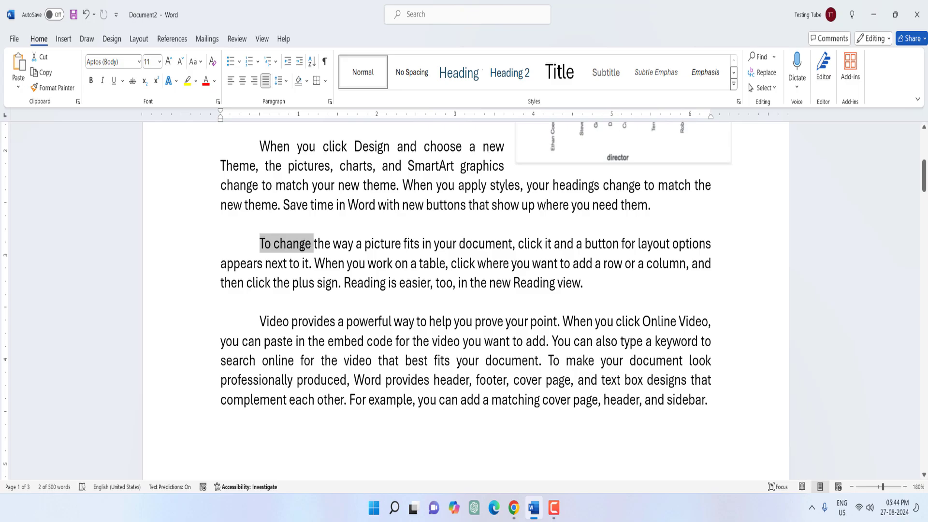
key(ctrl+alt+h)
click(310, 243)
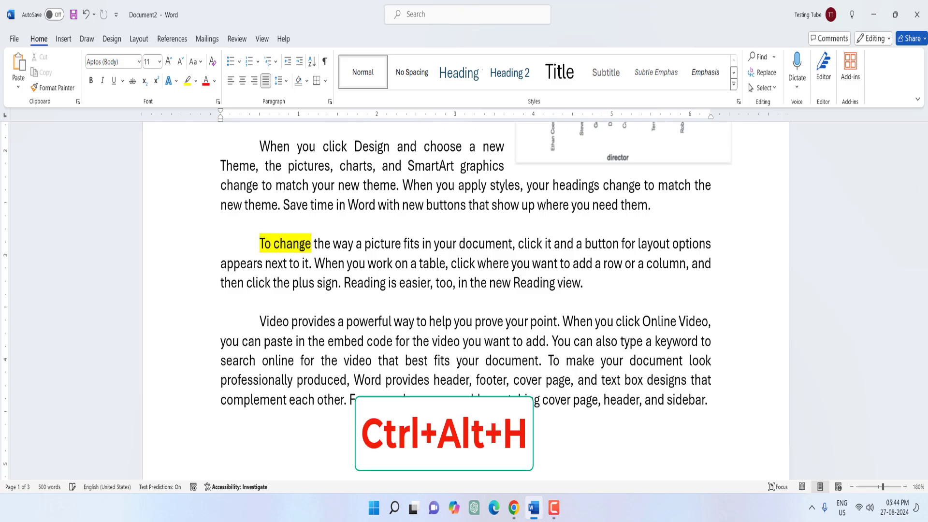
key(ctrl+shift+Left)
key(ctrl+shift+Left)
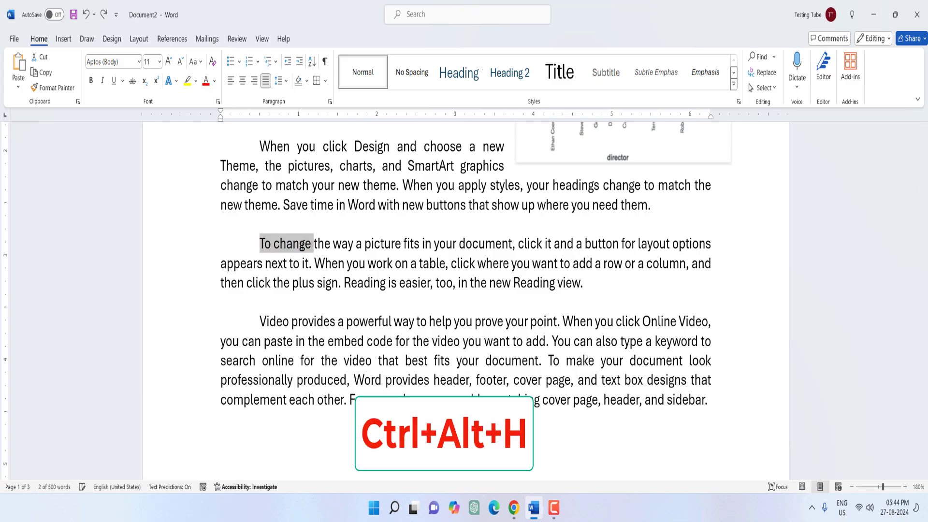
key(ctrl+alt+h)
scroll(712, 283, down, 2)
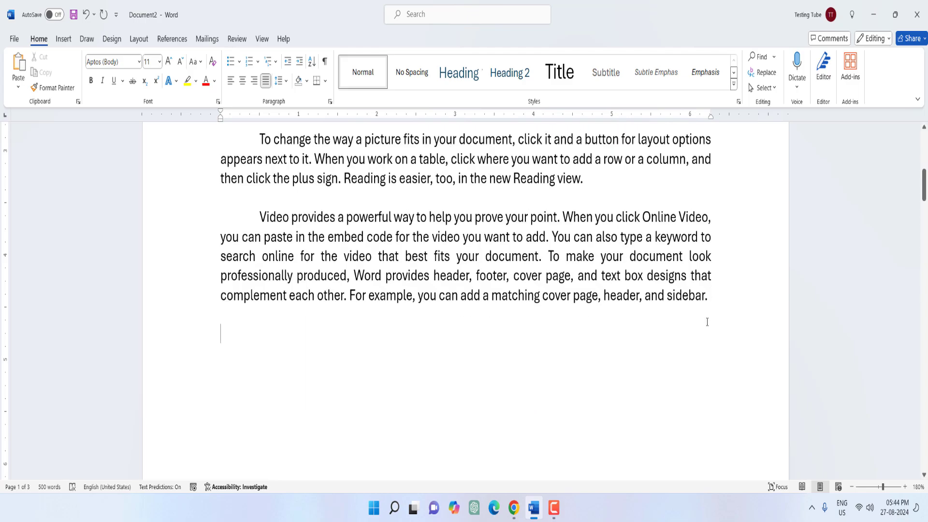
click(514, 507)
Step: Copy the 'Paris 2024 featured the debut of breaking' paragraph and return to Word's empty line
scroll(271, 300, down, 5)
drag(247, 288, 462, 370)
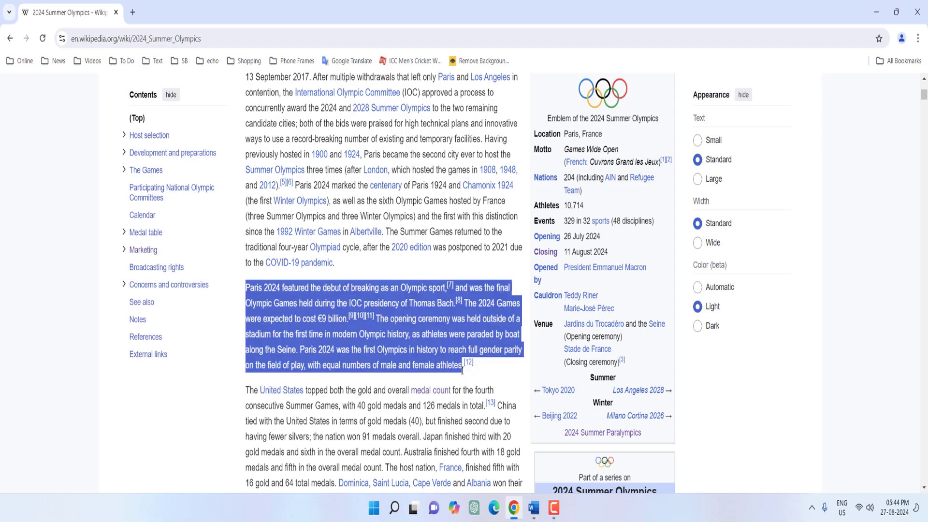
right_click(377, 346)
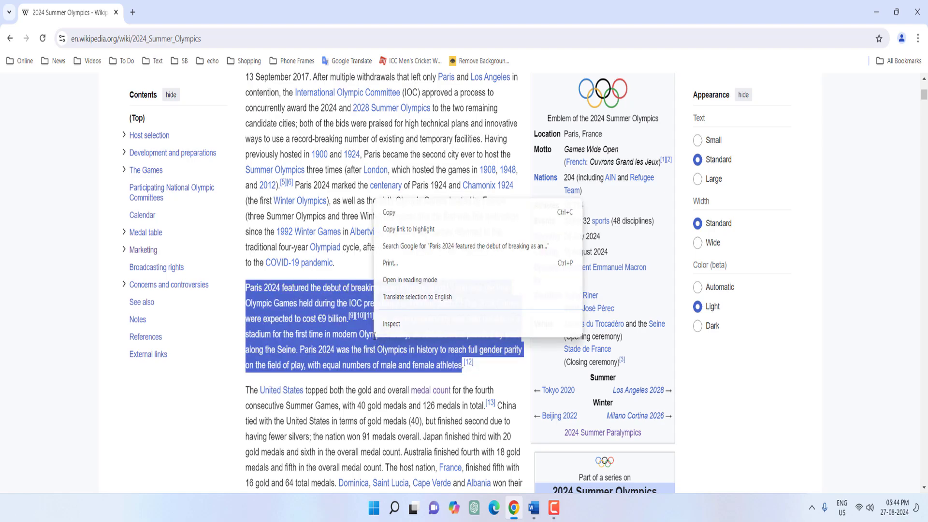
click(405, 213)
key(alt+Tab)
click(351, 340)
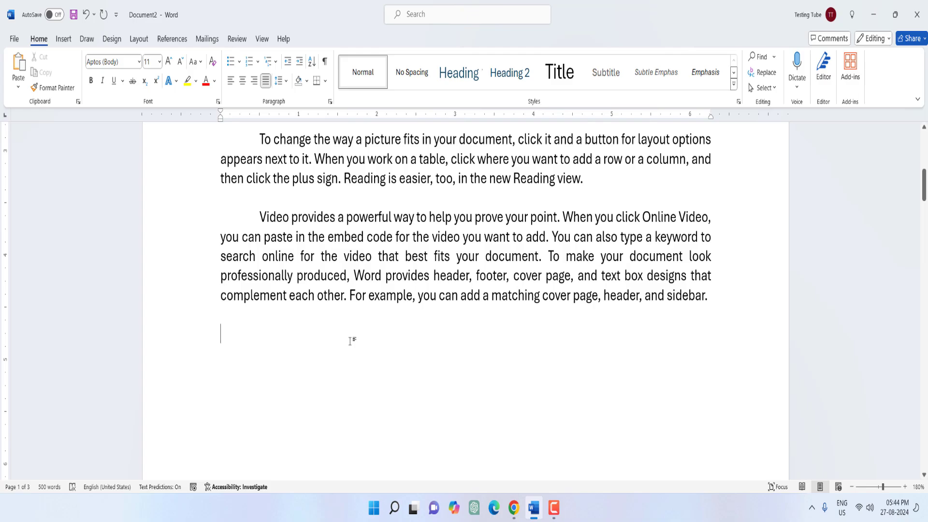
Step: Paste the Paris 2024 paragraph as unformatted text, then undo the paste
key(ctrl+alt+v)
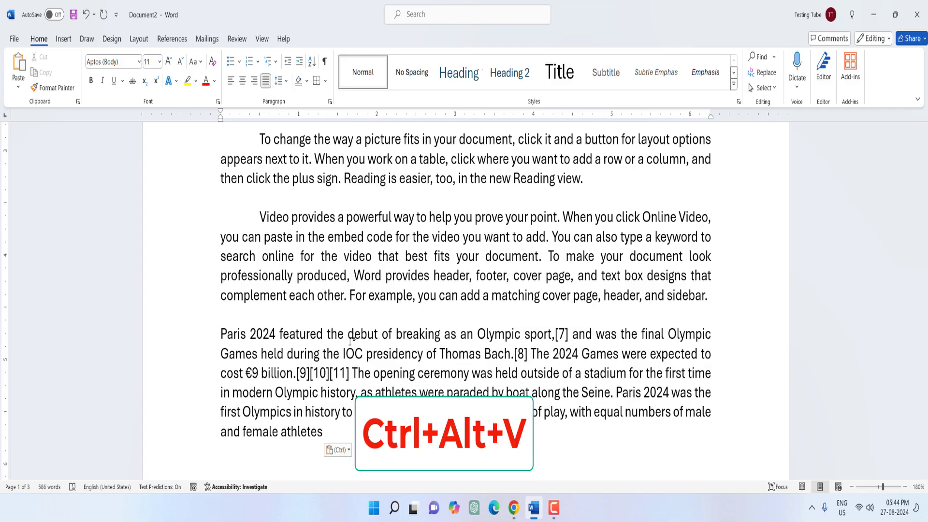
key(ctrl+z)
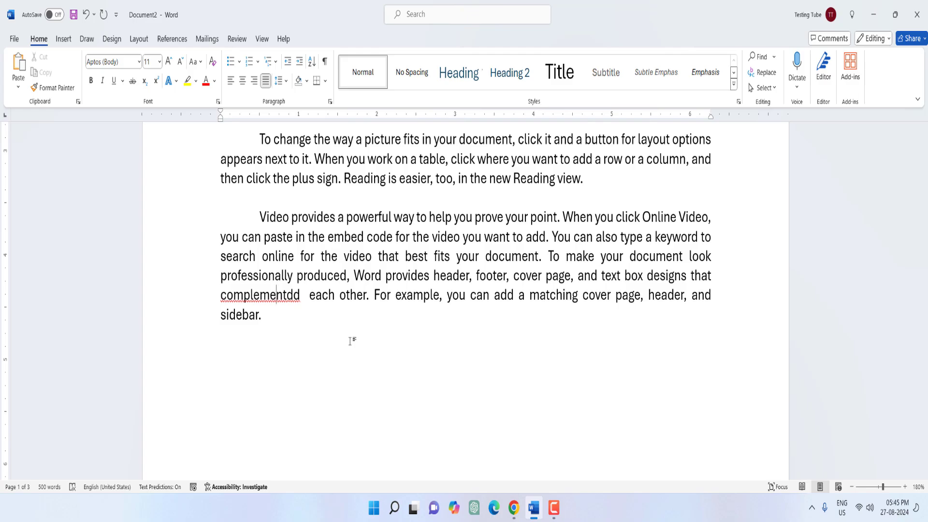
Step: Correct 'complementdd' to 'complemented' using the spelling suggestion
key(Menu)
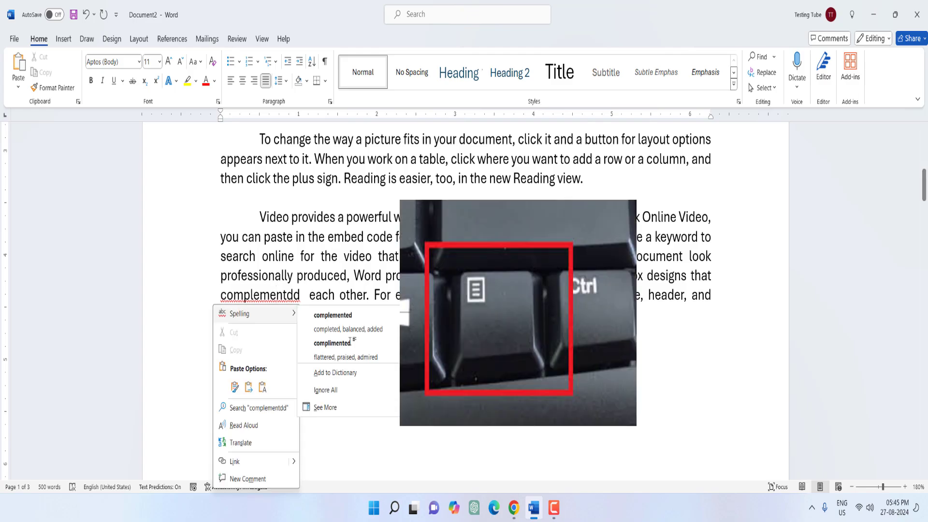
key(Right)
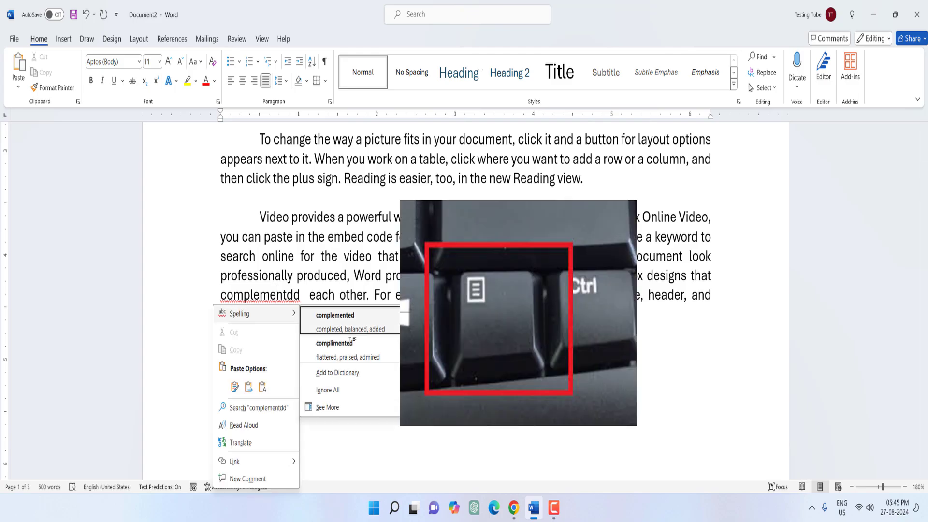
key(Return)
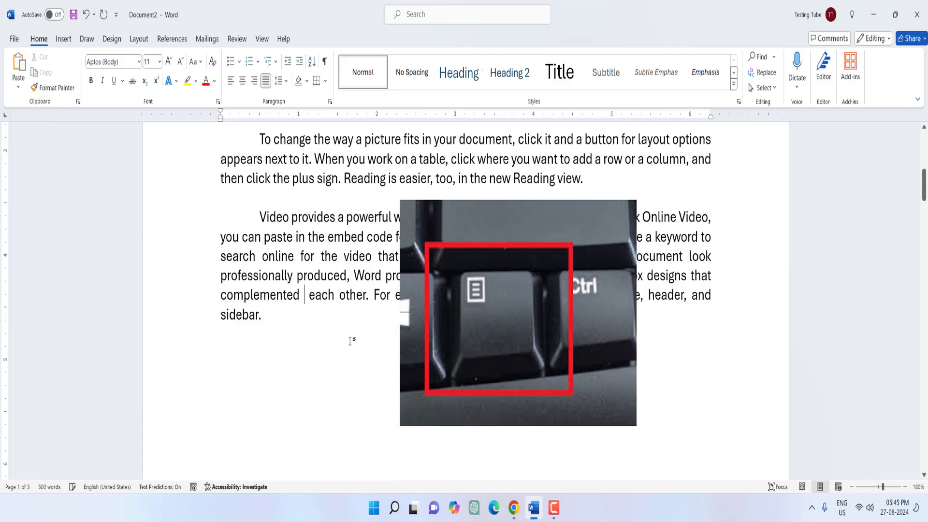
Step: Select the opening words 'To change' of the first paragraph
key(Up)
key(Up)
key(Up)
key(Up)
key(Up)
key(Up)
key(Up)
key(Home)
key(ctrl+shift+Right)
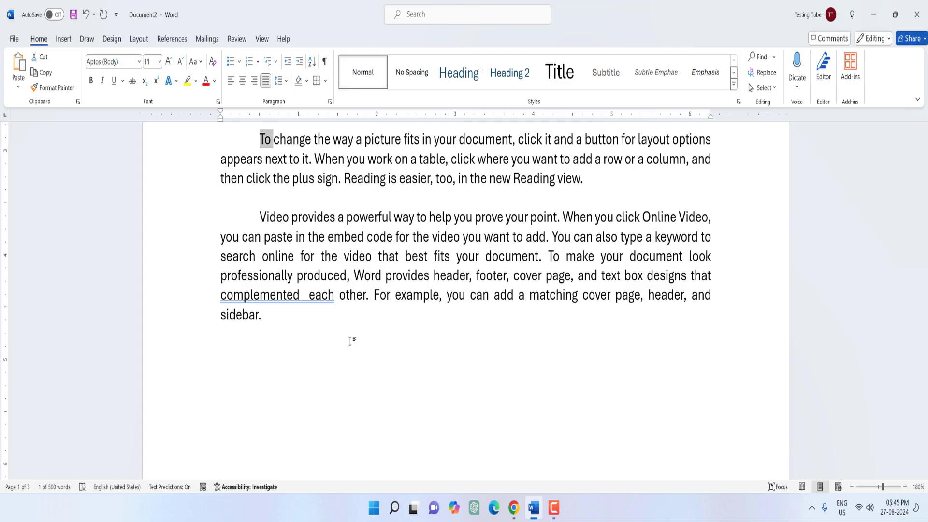
key(ctrl+shift+Right)
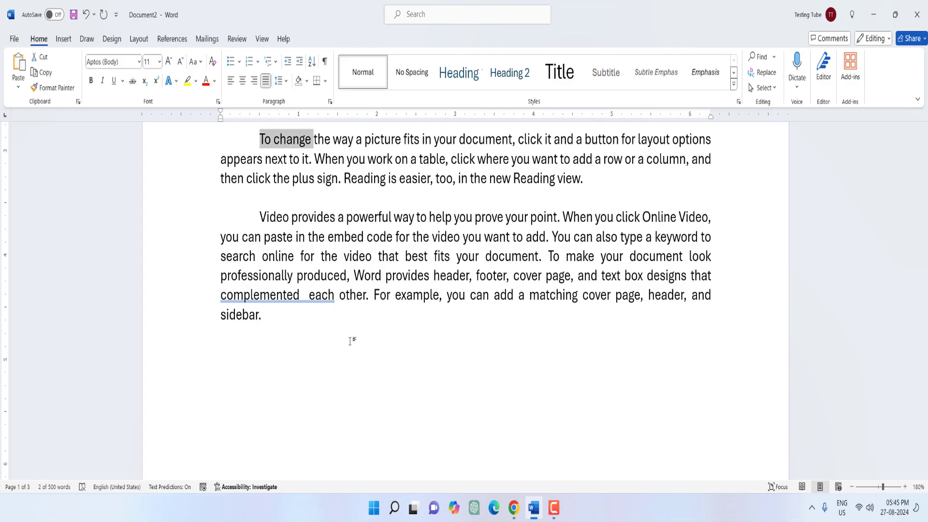
Step: Colour the selected words 'To change' purple from the Font Color palette
key(alt)
key(h)
key(f)
key(c)
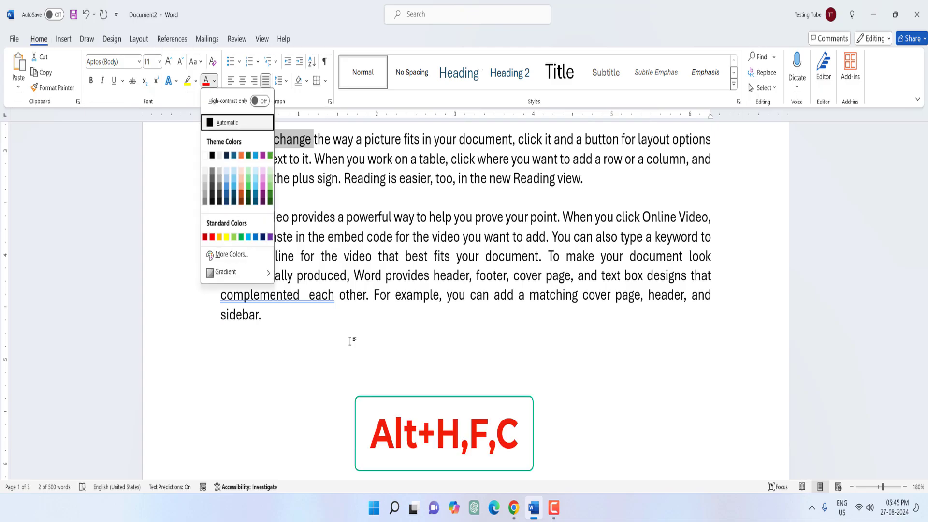
key(Down)
key(Down)
key(Down)
key(Right)
key(Right)
key(Right)
key(Right)
key(Right)
key(Right)
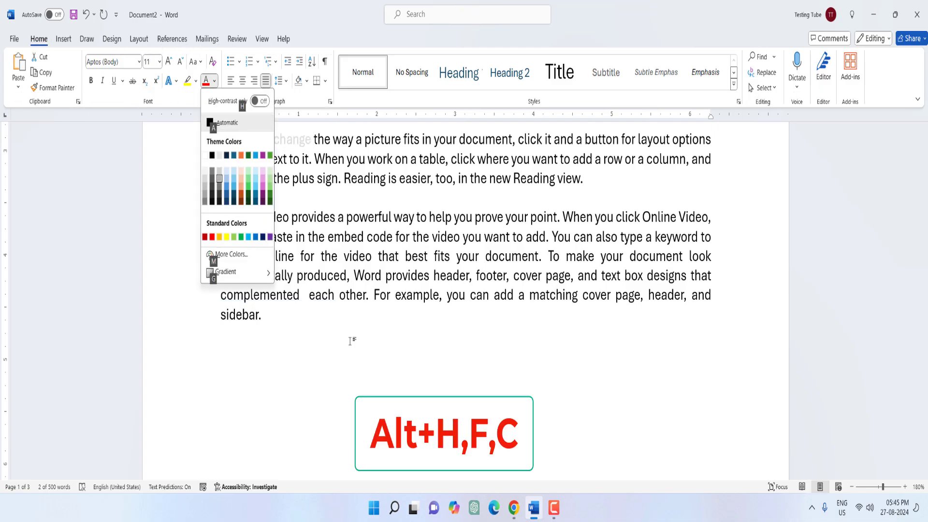
key(Down)
key(Down)
key(Right)
key(Right)
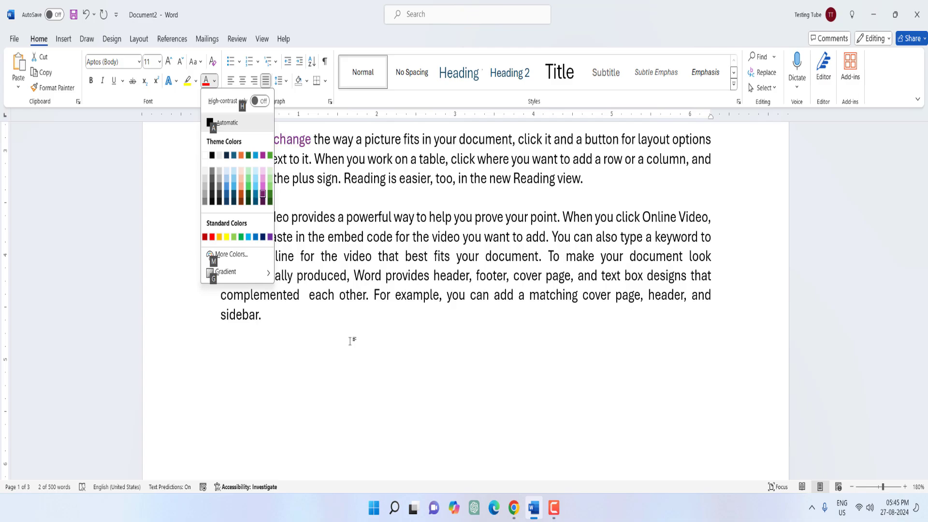
key(Return)
key(Down)
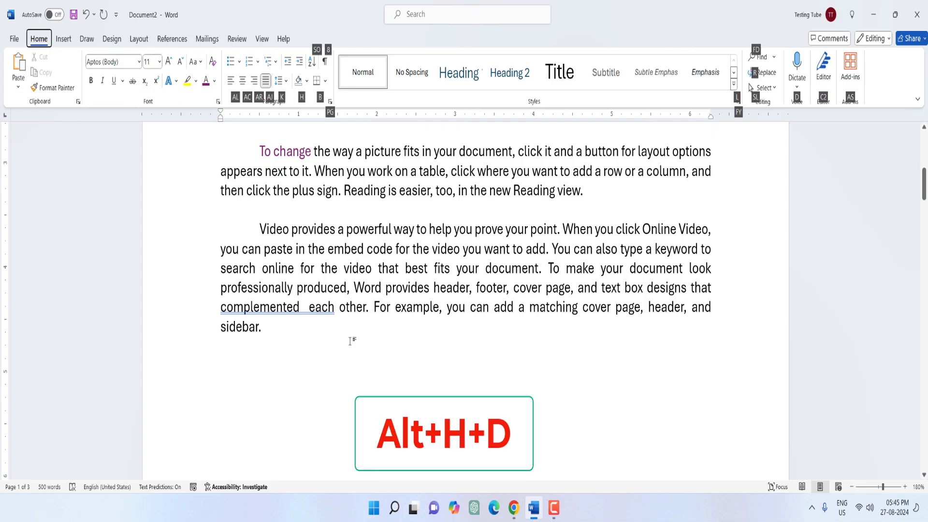
Step: Start voice dictation from the Home tab with Alt+H, D
key(alt)
key(h)
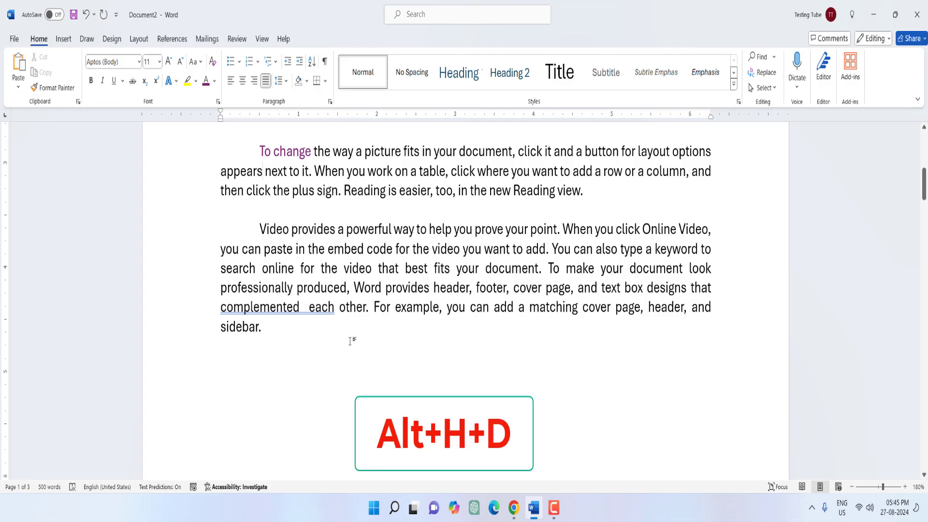
key(d)
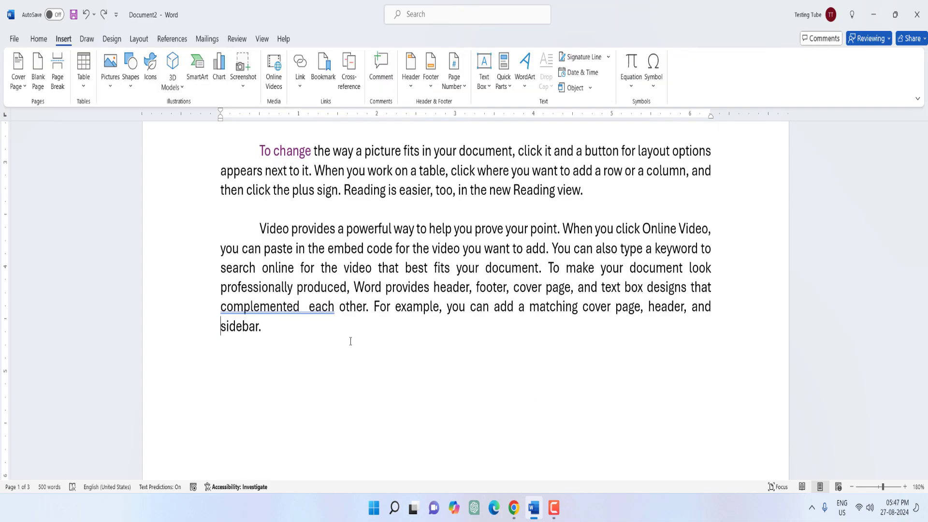
Step: Insert a blue circle shape below the last paragraph using Alt+N,S,H
key(alt)
key(n)
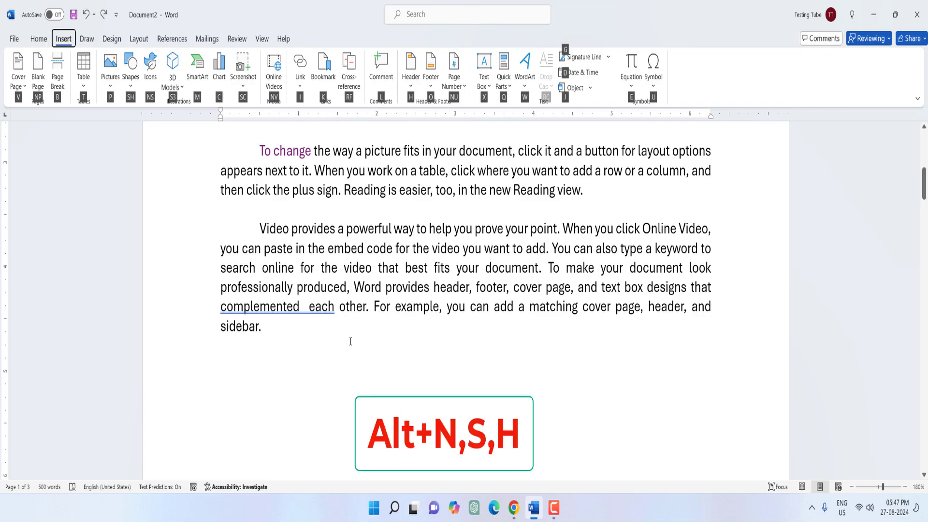
key(s)
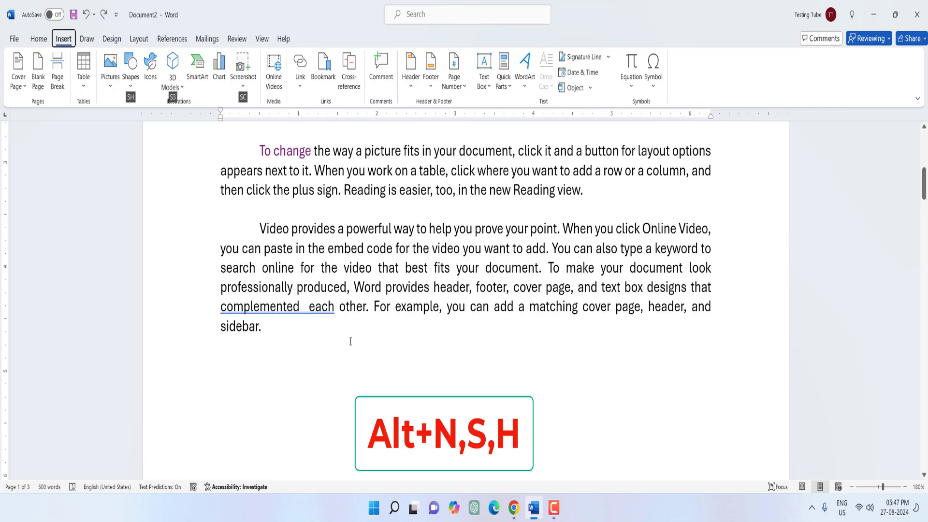
key(h)
key(Right)
key(Right)
key(Right)
key(Right)
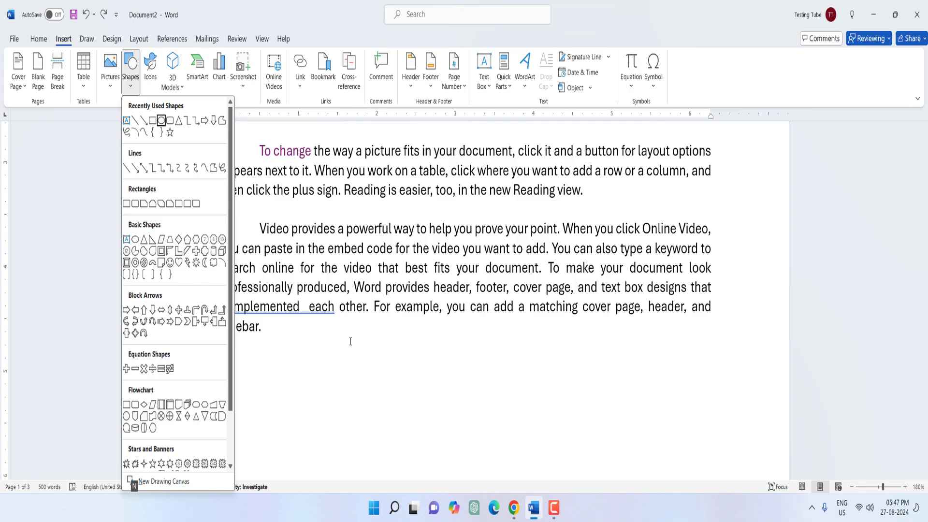
key(Return)
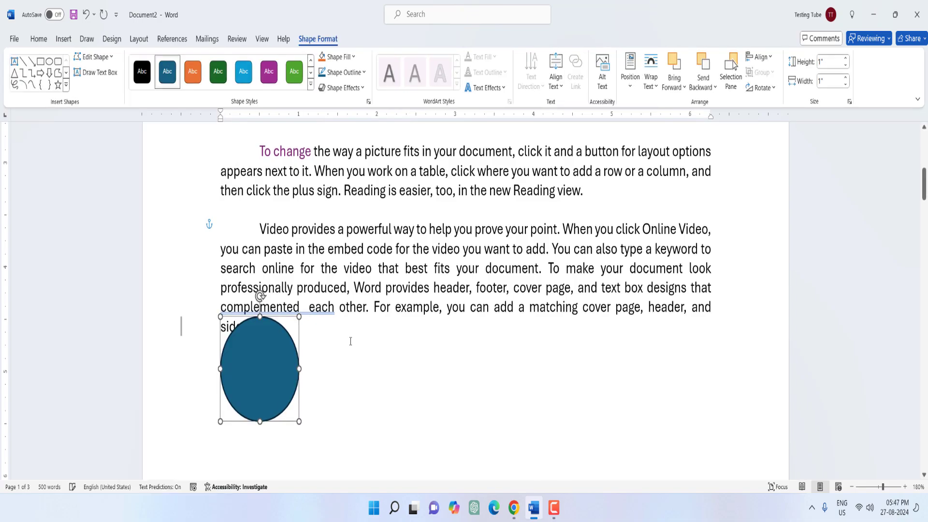
Step: Delete the circle and start a new empty line after the paragraph
key(Delete)
key(End)
key(Return)
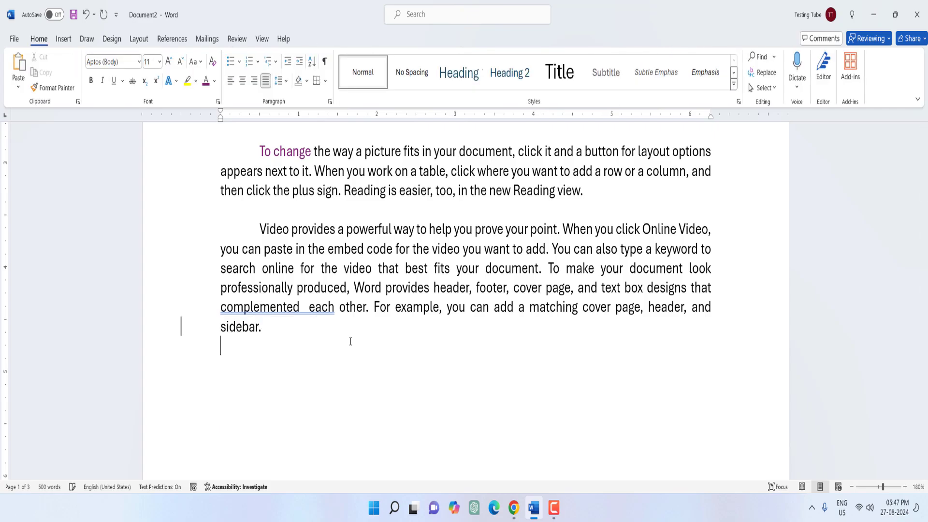
Step: Add another blank line, then browse the stock icon library and close it without inserting
key(Return)
key(alt)
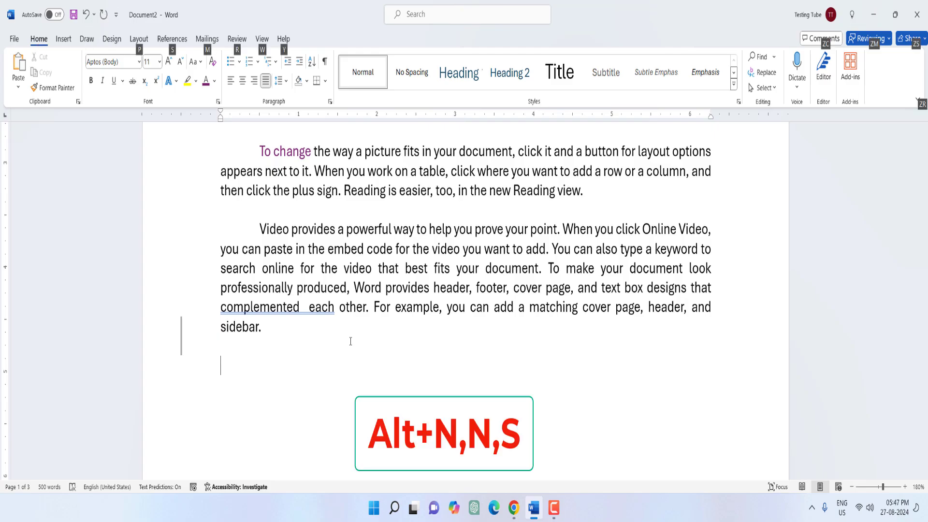
key(n)
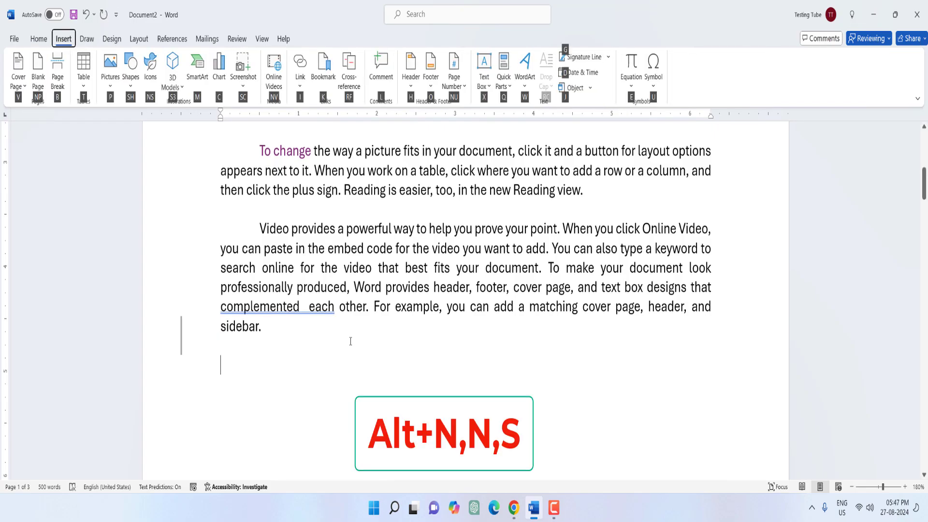
key(n)
key(s)
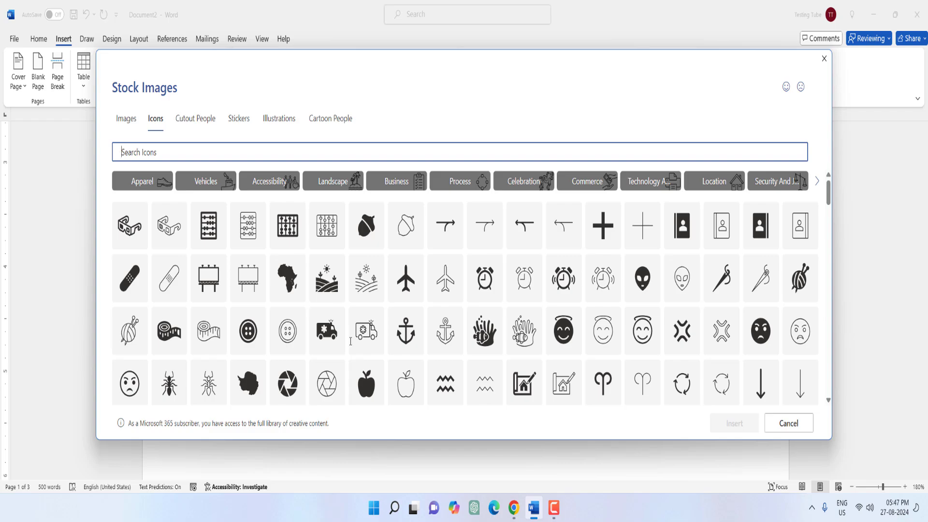
key(Escape)
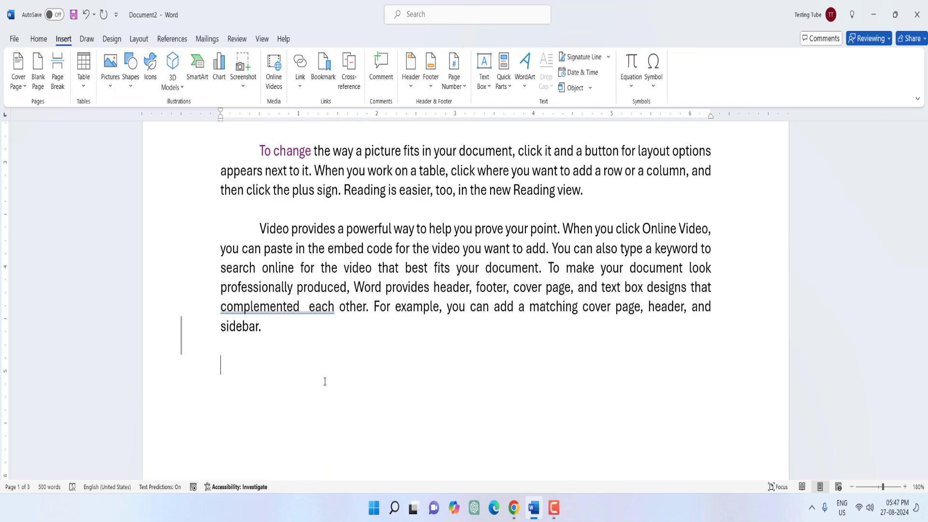
Step: Type 'Mj tube' into the page header and return to the body text
key(alt+v)
key(h)
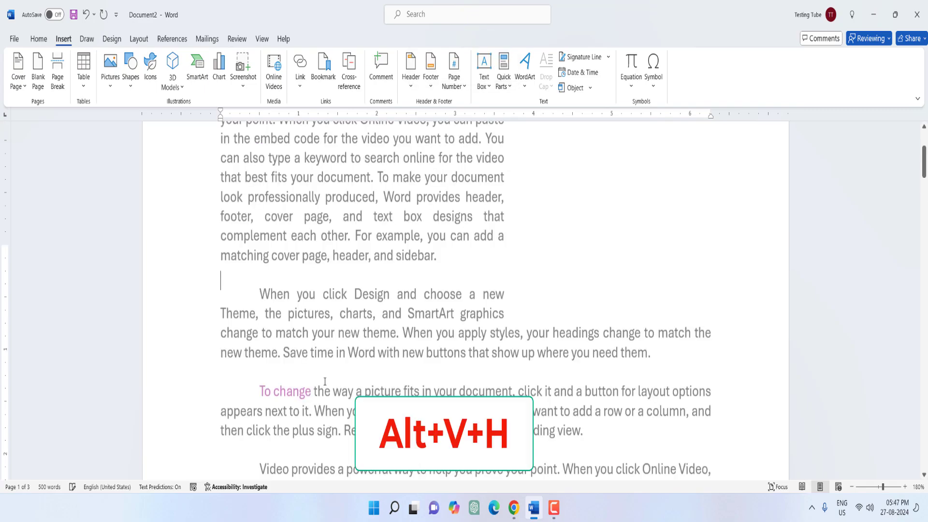
text(Mj tube)
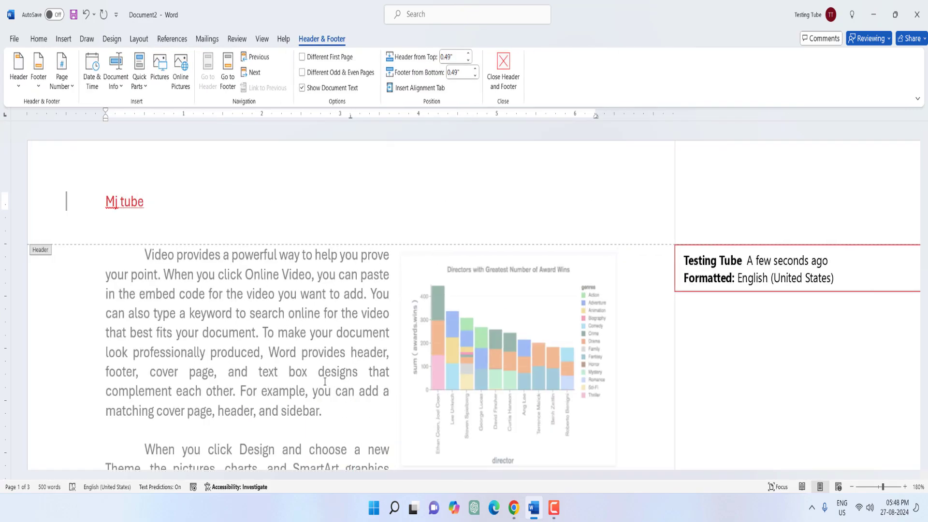
key(Escape)
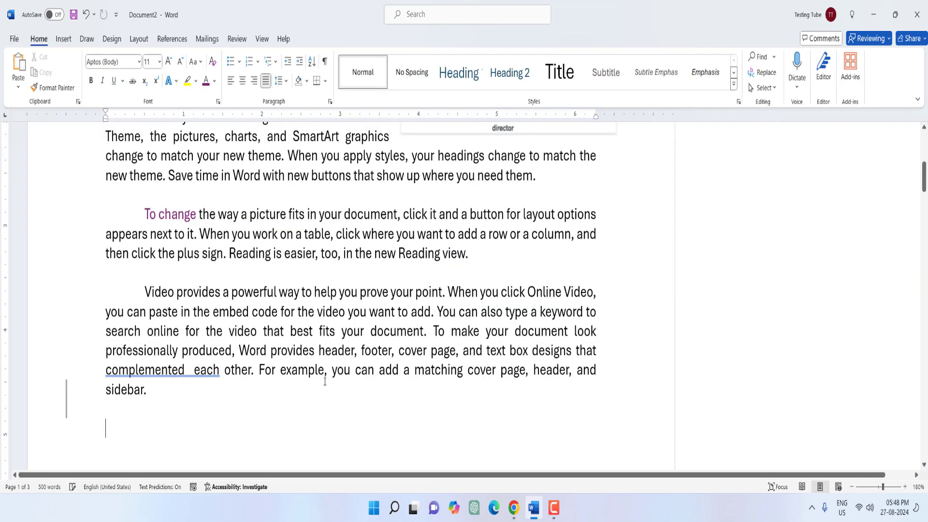
scroll(325, 382, down, 10)
key(alt)
key(Right)
key(Right)
key(Right)
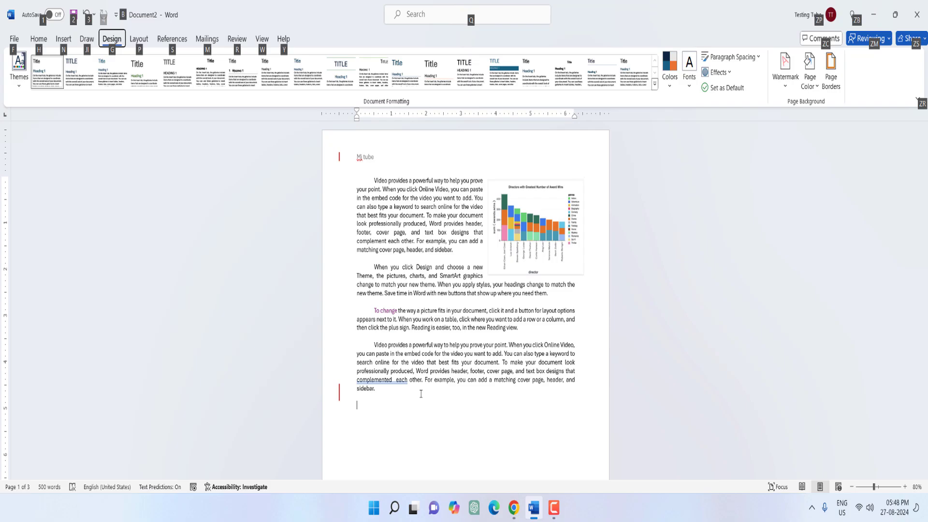
Step: Apply the CONFIDENTIAL 1 watermark from the Design watermark choices
key(g)
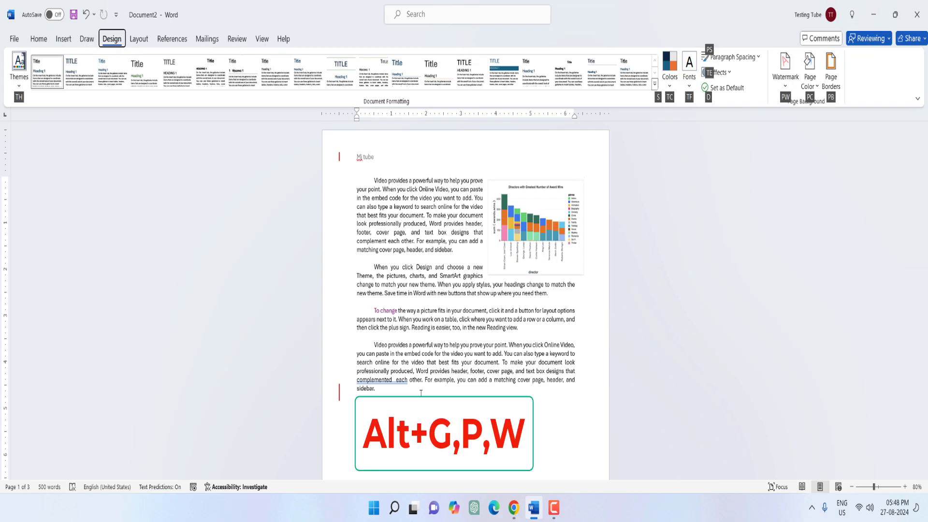
key(p)
key(w)
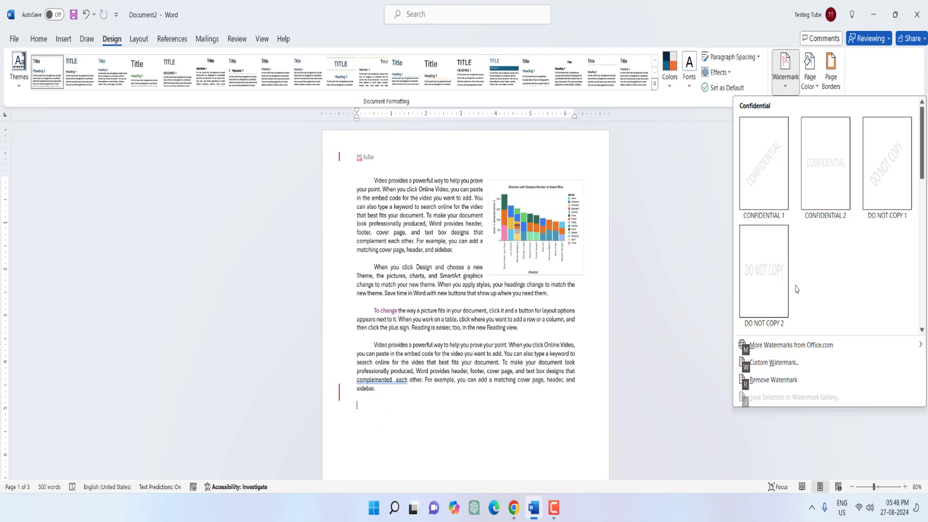
click(769, 183)
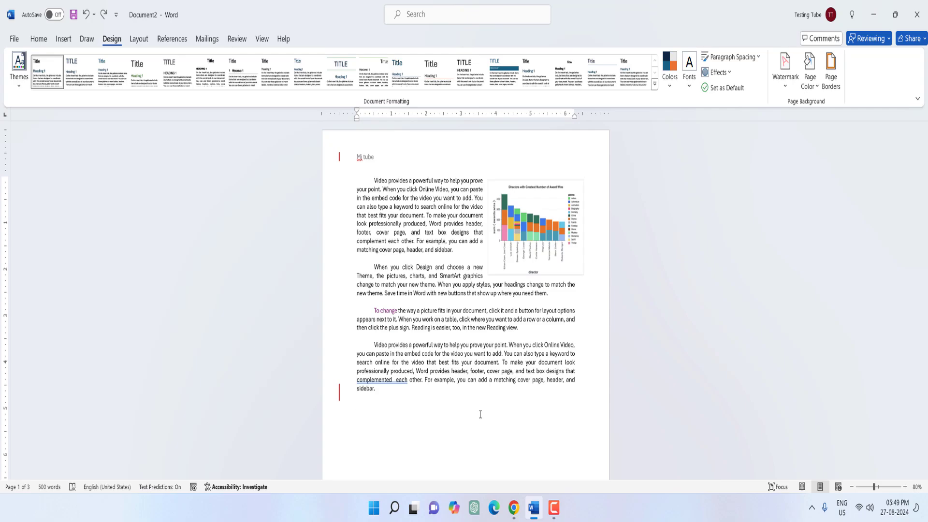
Step: Select the last paragraph and preview the Double paragraph spacing preset
ctrl+scroll(481, 414, up, 3)
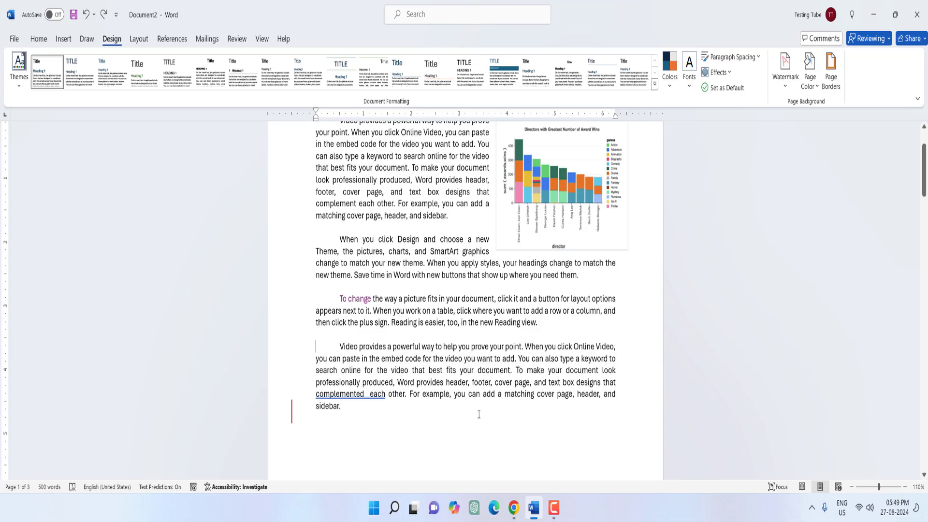
key(shift+Down)
key(shift+Down)
key(shift+Down)
key(shift+Down)
key(shift+Down)
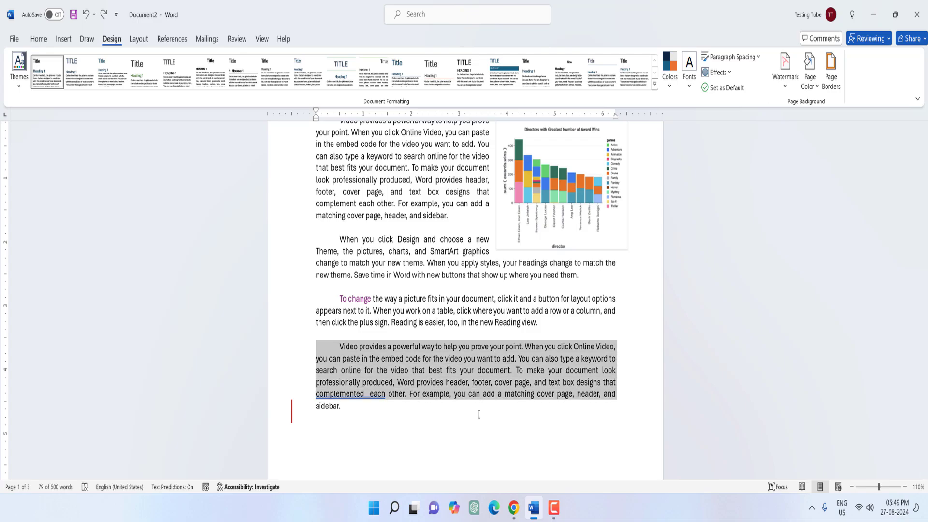
key(shift+Down)
key(alt+g)
key(p)
key(s)
key(Down)
key(Down)
key(Down)
key(Down)
key(Down)
key(Down)
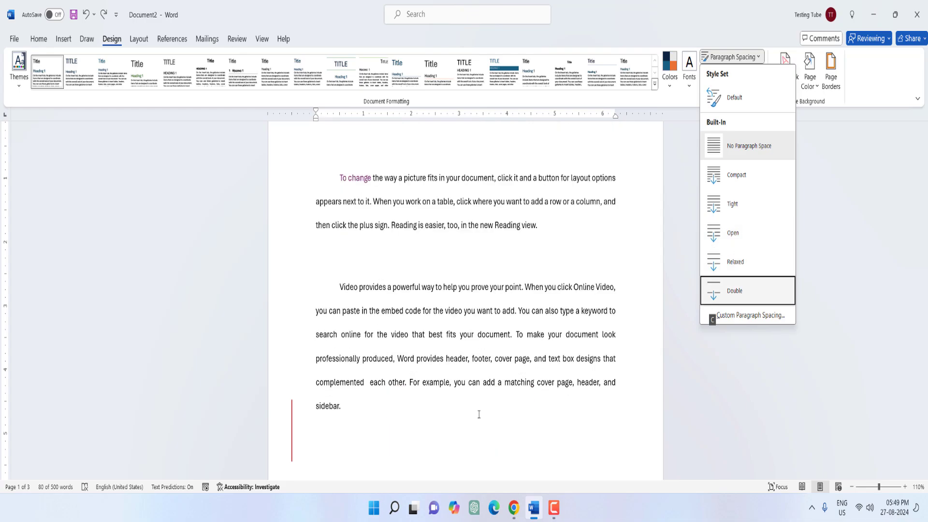
key(Up)
key(Up)
key(Up)
key(Up)
key(Return)
click(479, 415)
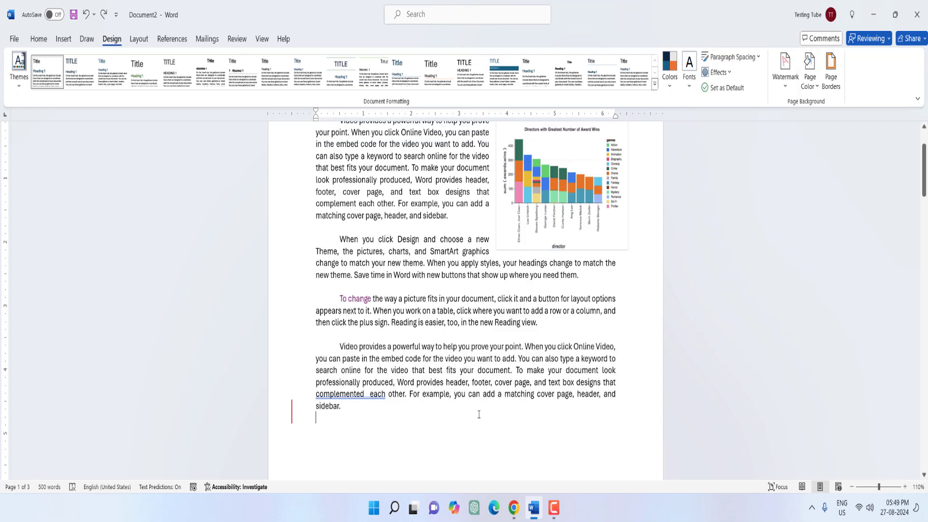
key(Return)
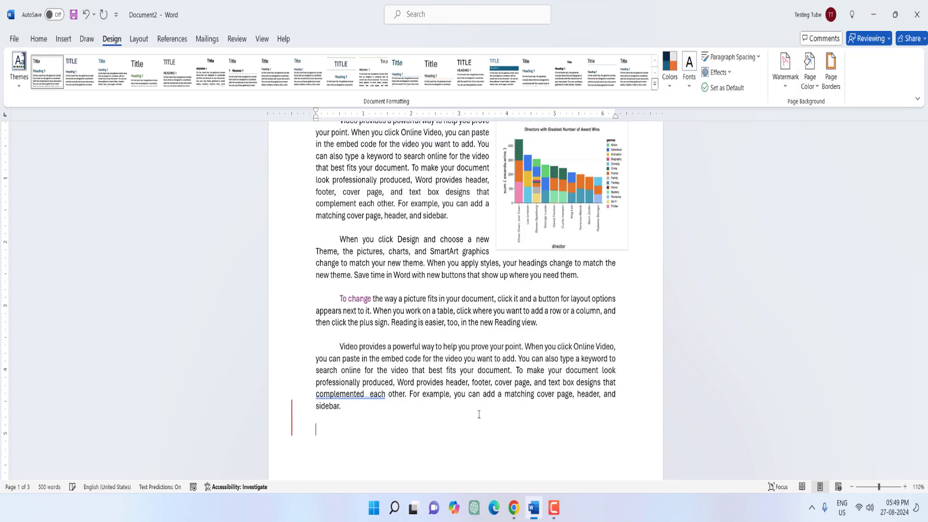
key(alt)
key(g)
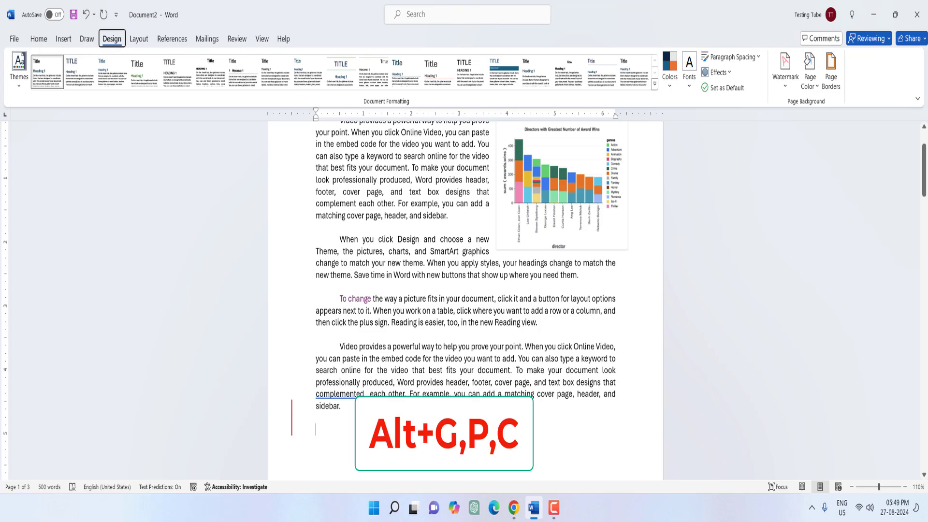
key(p)
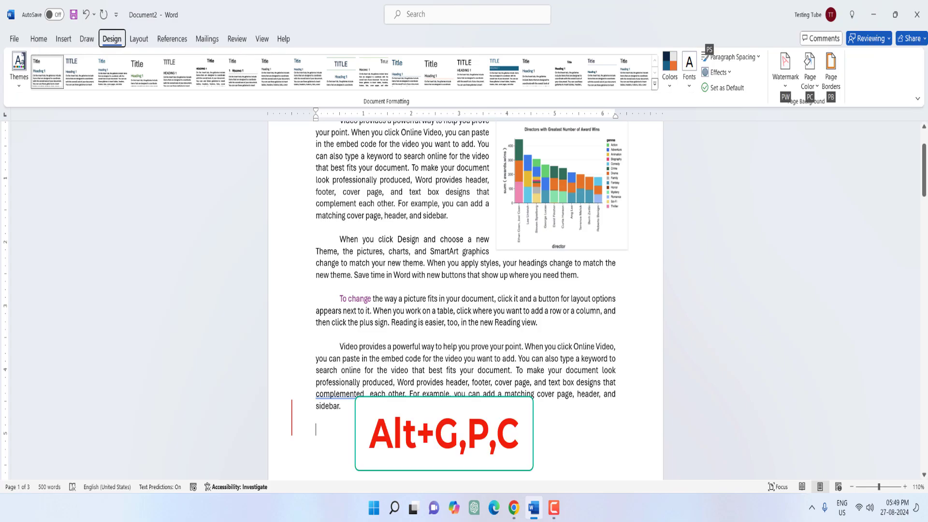
key(c)
key(Down)
key(Down)
key(Right)
key(Right)
key(Right)
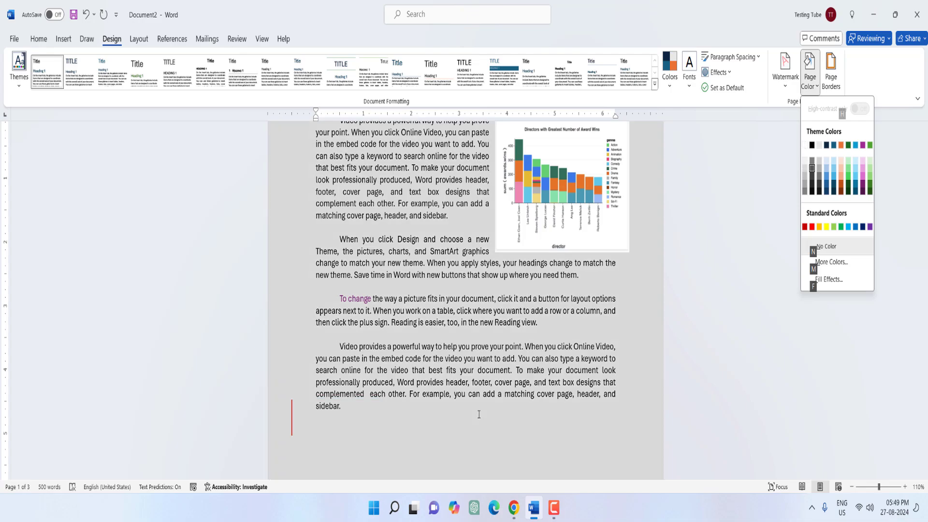
key(Right)
key(Right)
key(Down)
key(Escape)
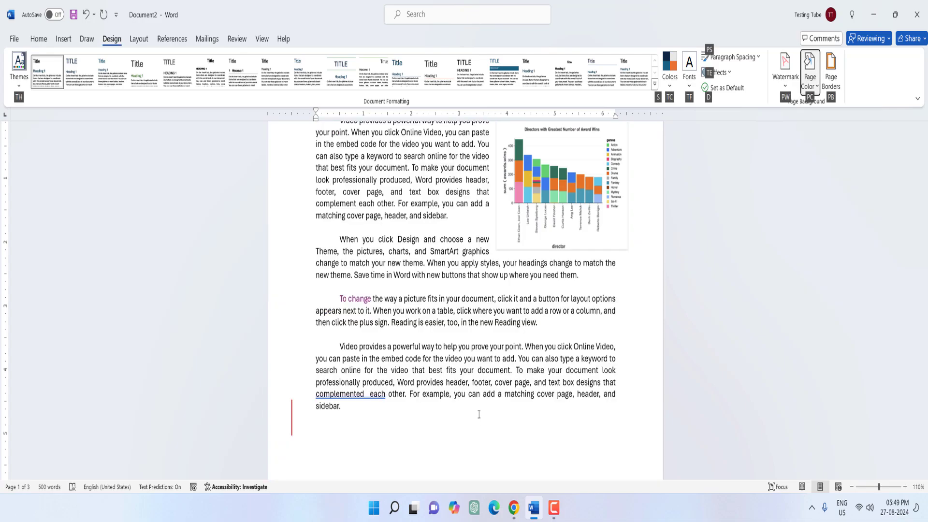
key(Escape)
key(p)
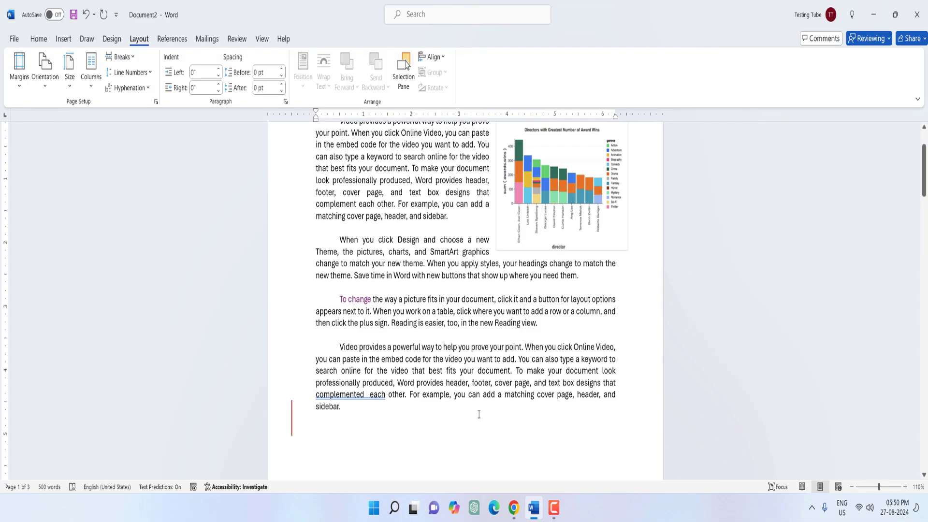
key(alt+p)
key(s)
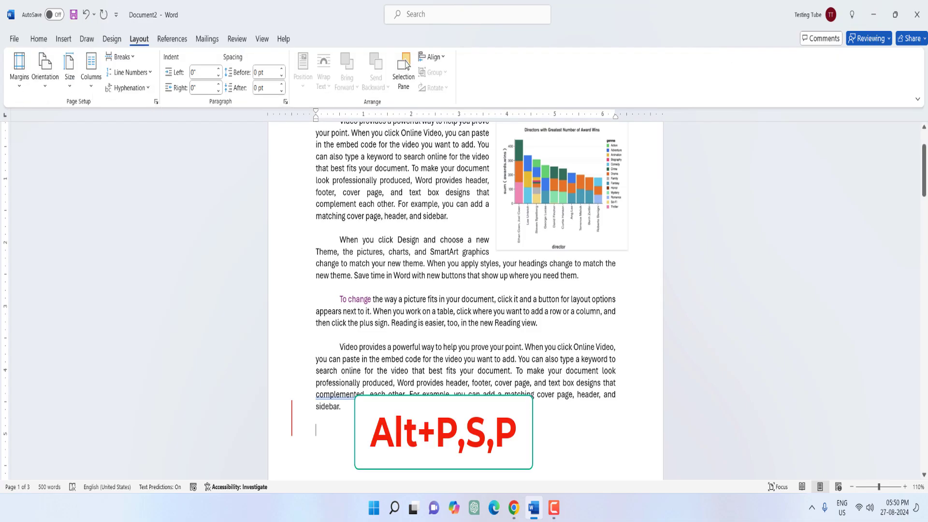
key(p)
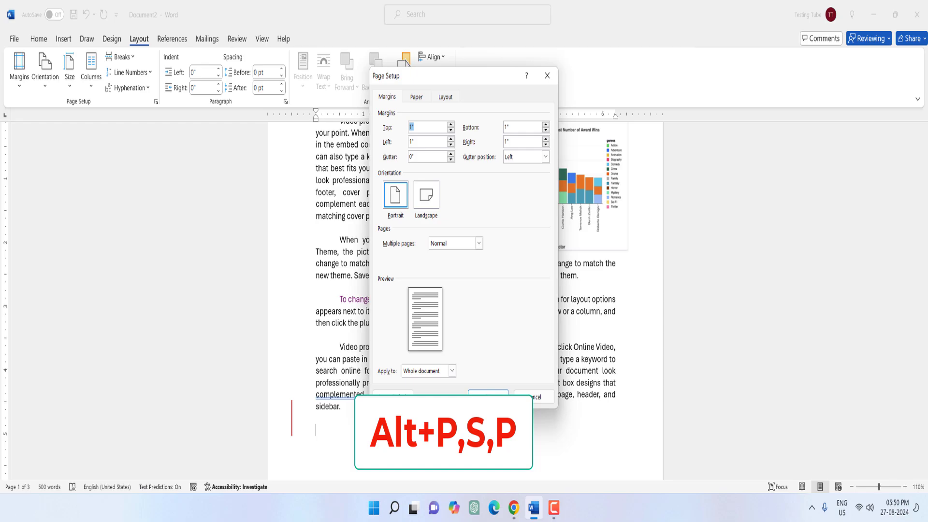
key(Escape)
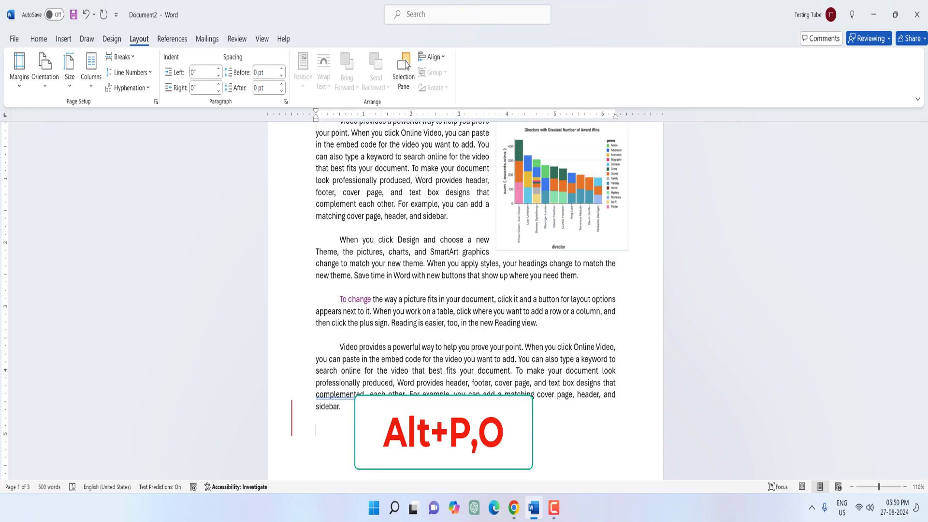
key(alt+p)
key(o)
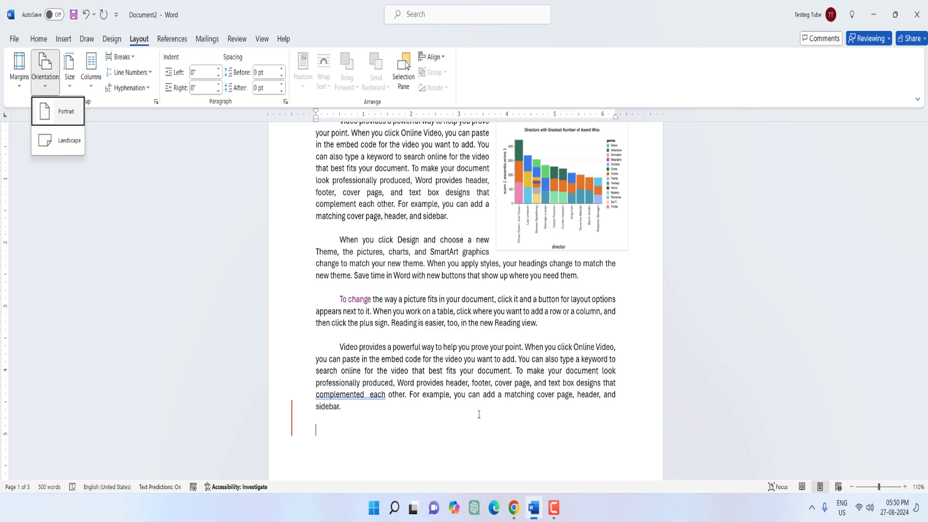
scroll(479, 415, down, 1)
click(406, 379)
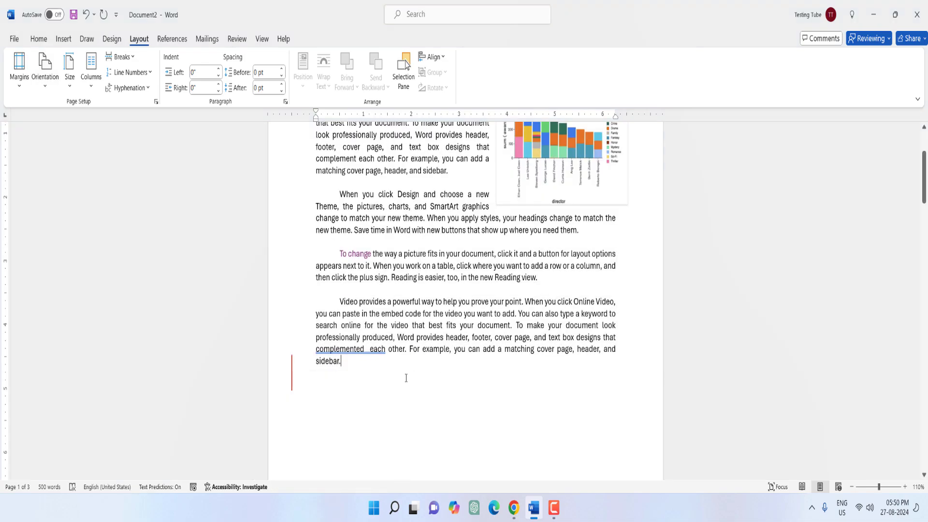
shift+click(339, 253)
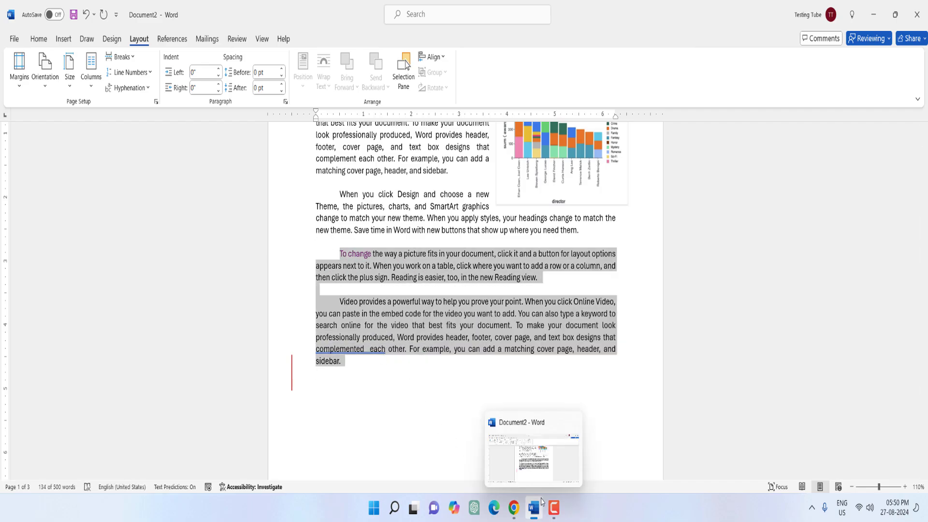
key(alt)
key(p)
key(j)
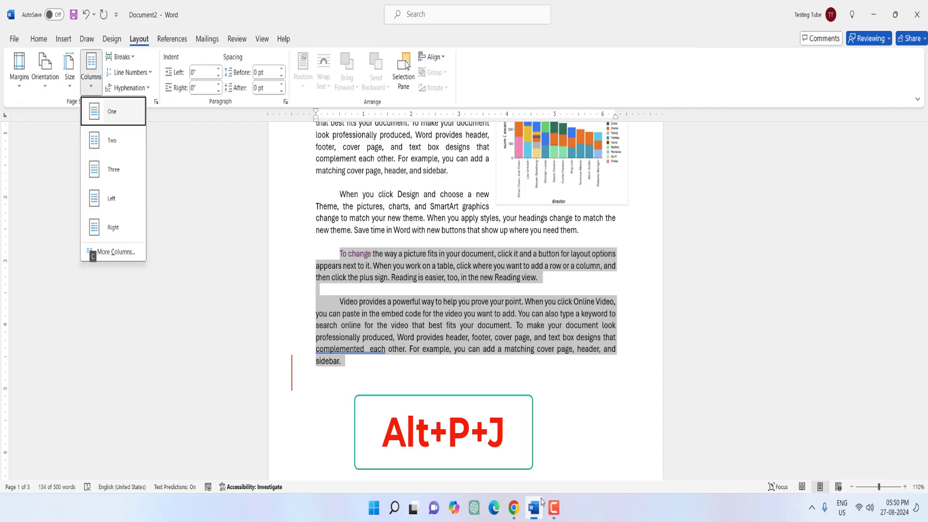
key(Down)
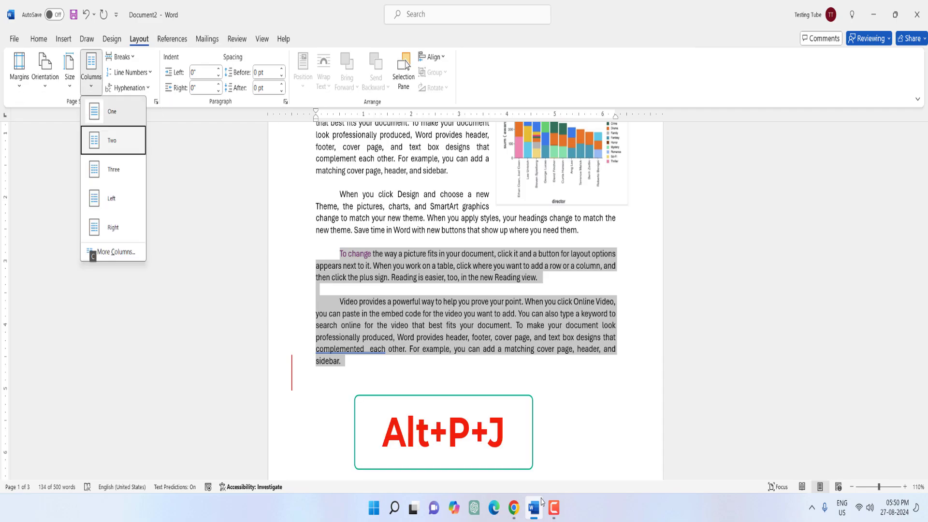
key(Return)
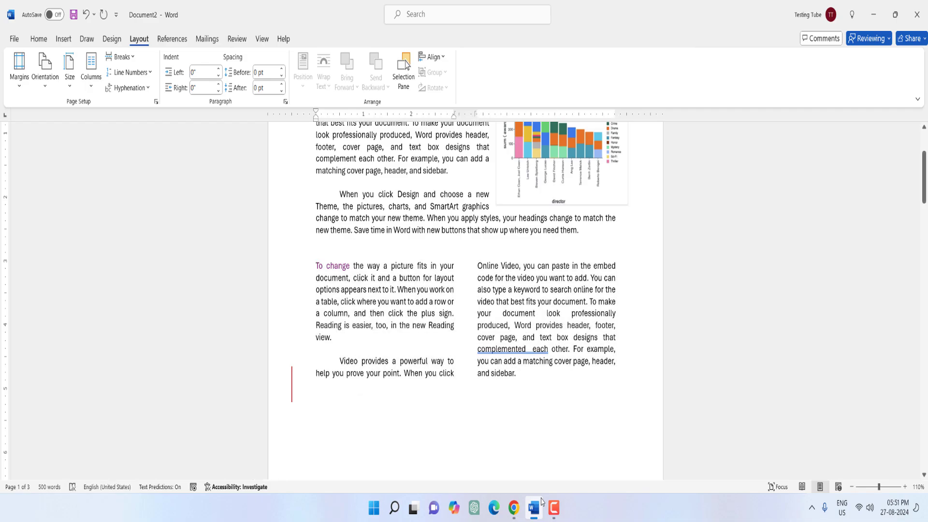
key(ctrl+z)
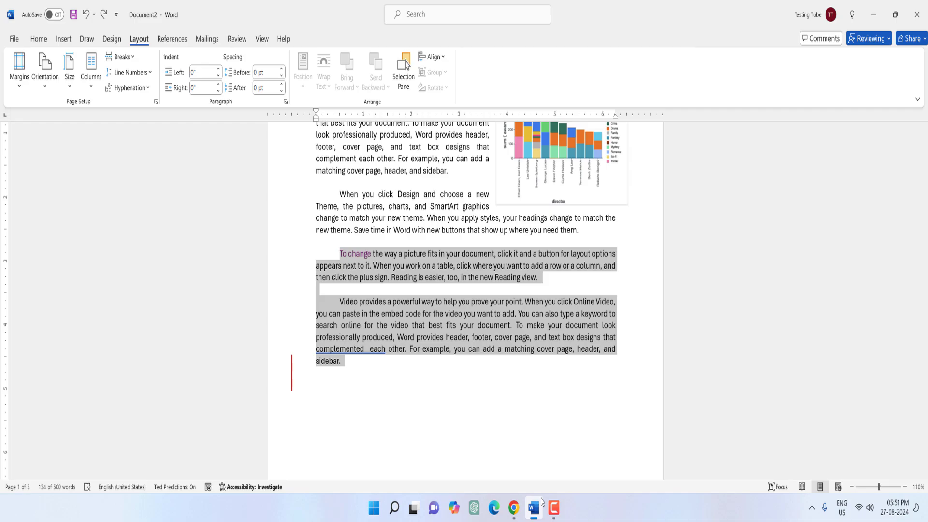
key(F12)
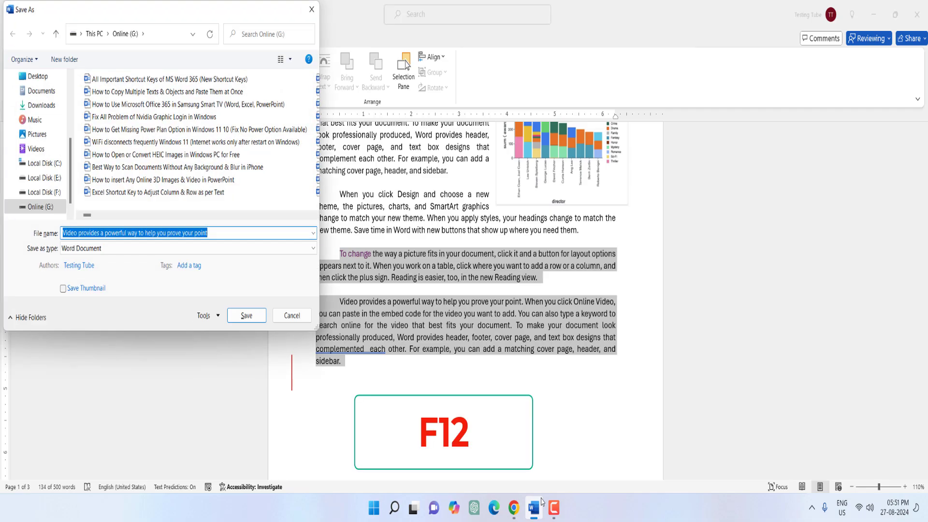
Step: Cancel Save As without saving and add an empty paragraph after 'sidebar.'
key(Escape)
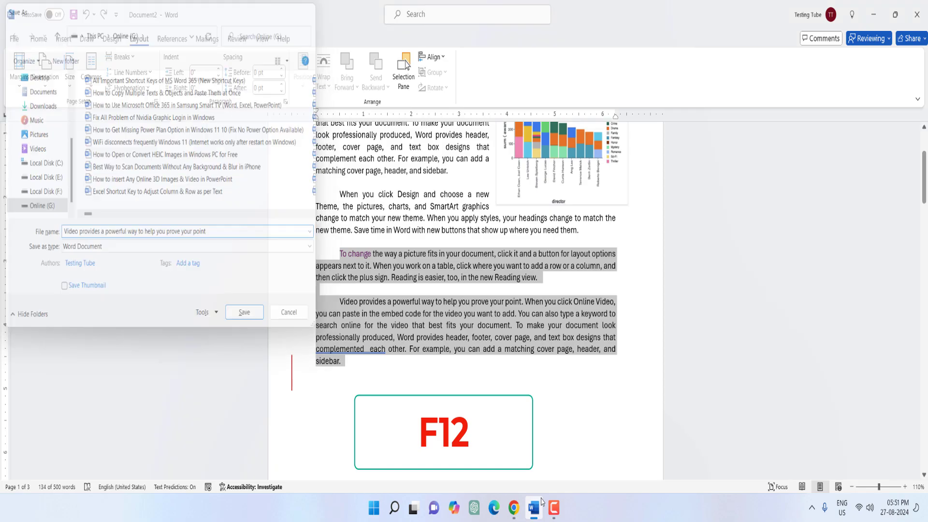
click(411, 366)
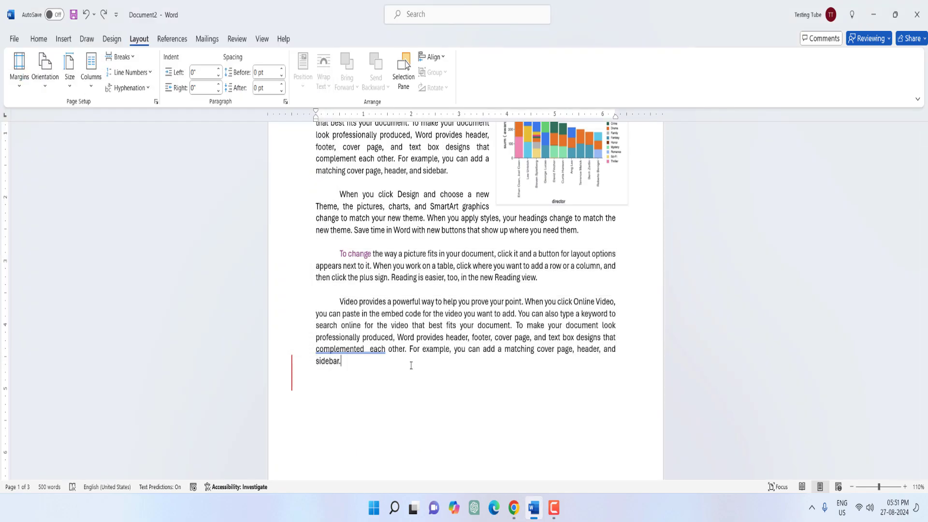
key(Return)
key(Return)
key(alt)
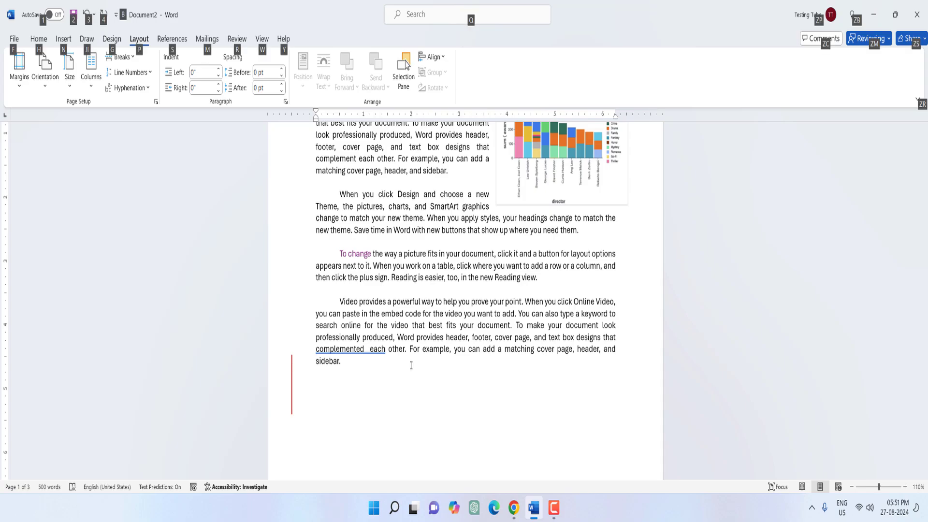
key(n)
key(m)
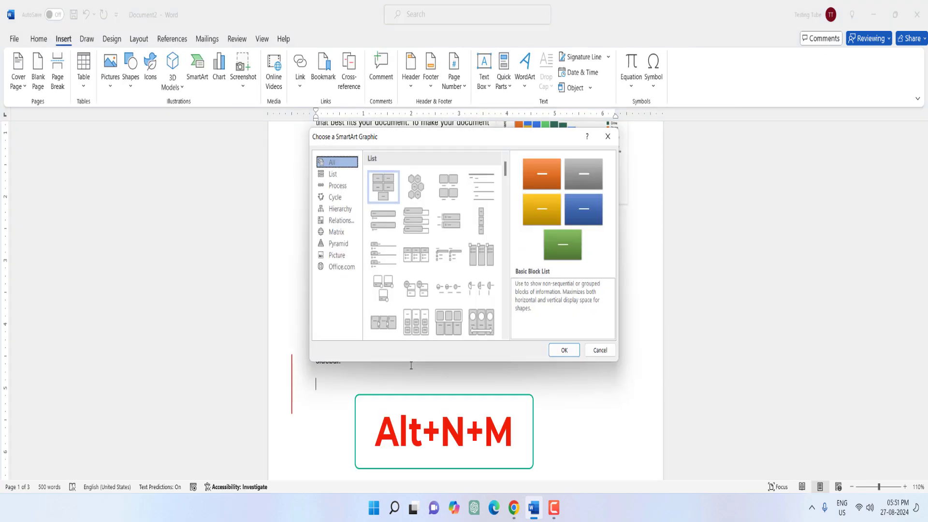
key(Tab)
key(Down)
key(Right)
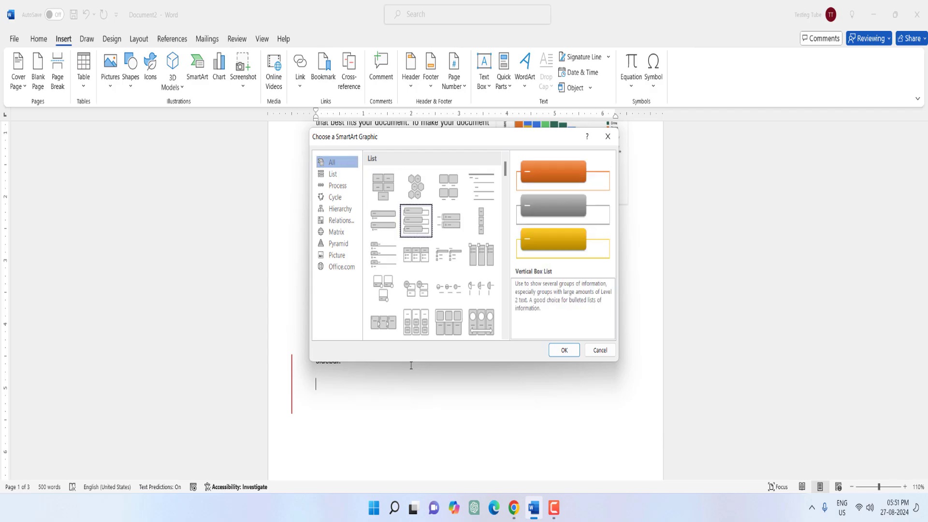
key(Down)
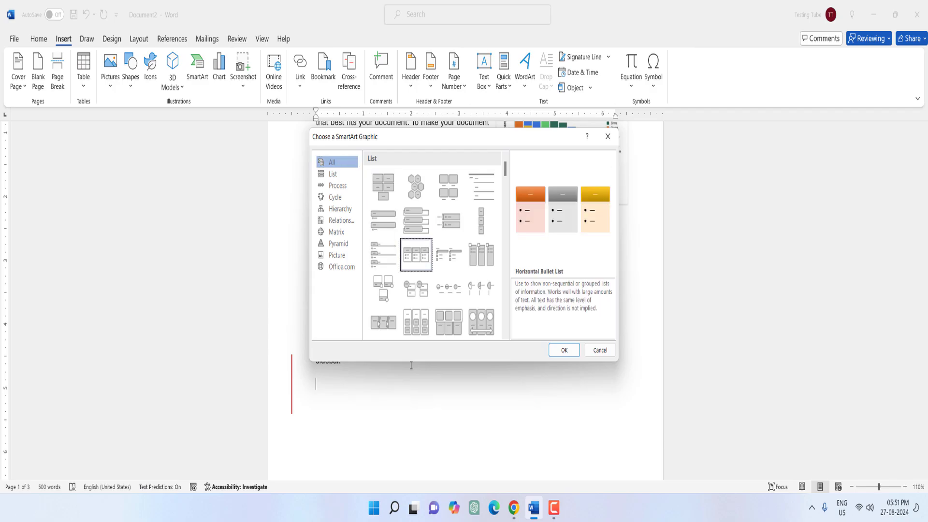
key(Return)
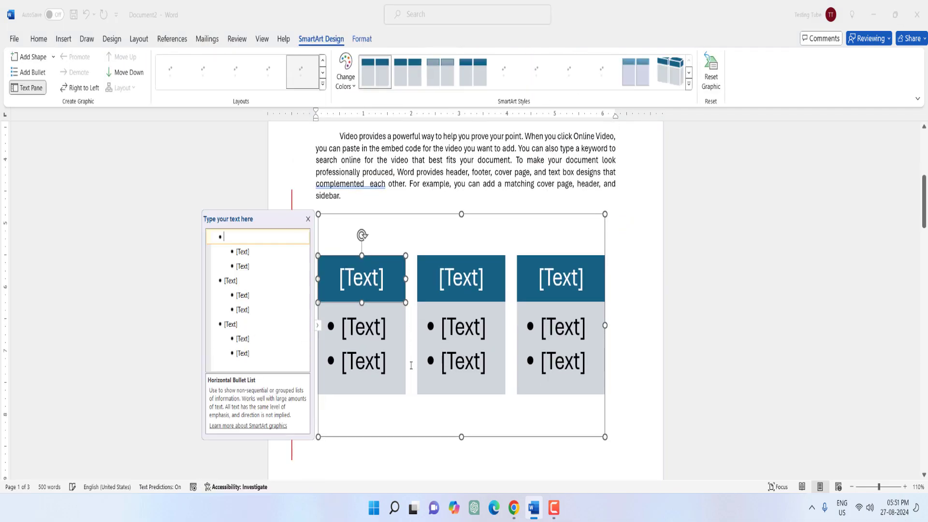
key(ctrl+z)
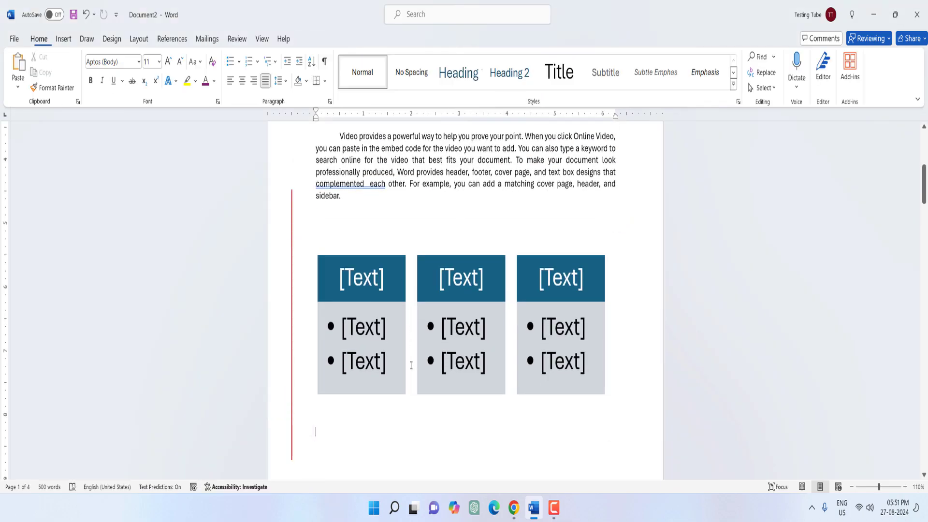
key(alt)
key(n)
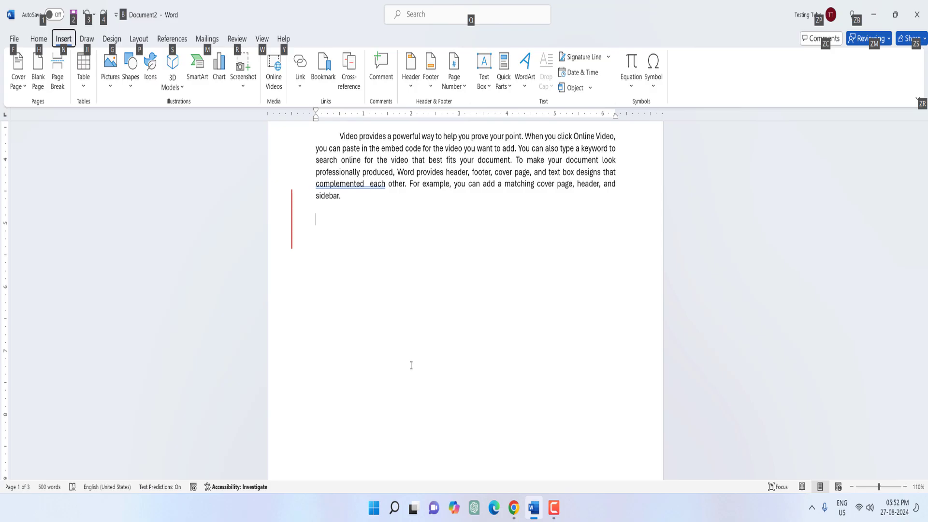
key(w)
key(Right)
key(Right)
key(Down)
key(Down)
key(Left)
key(Left)
key(Right)
key(Return)
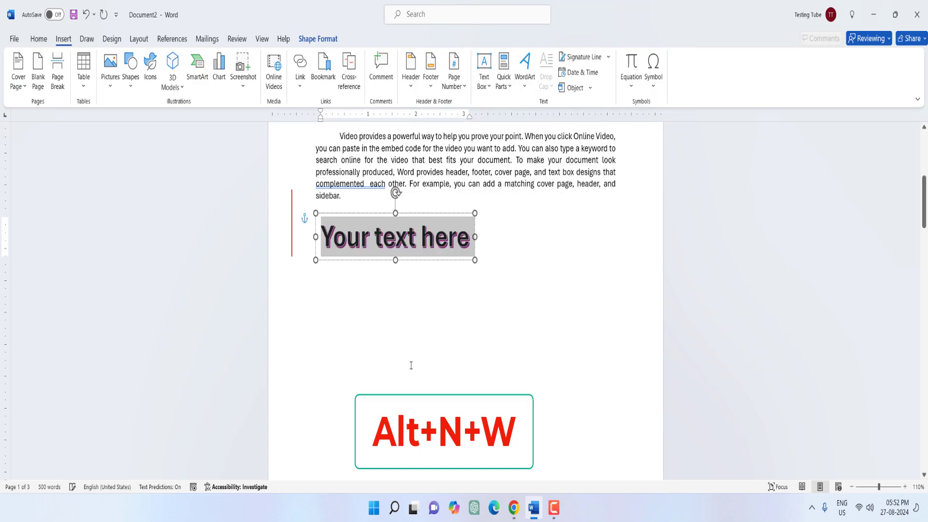
key(ctrl+z)
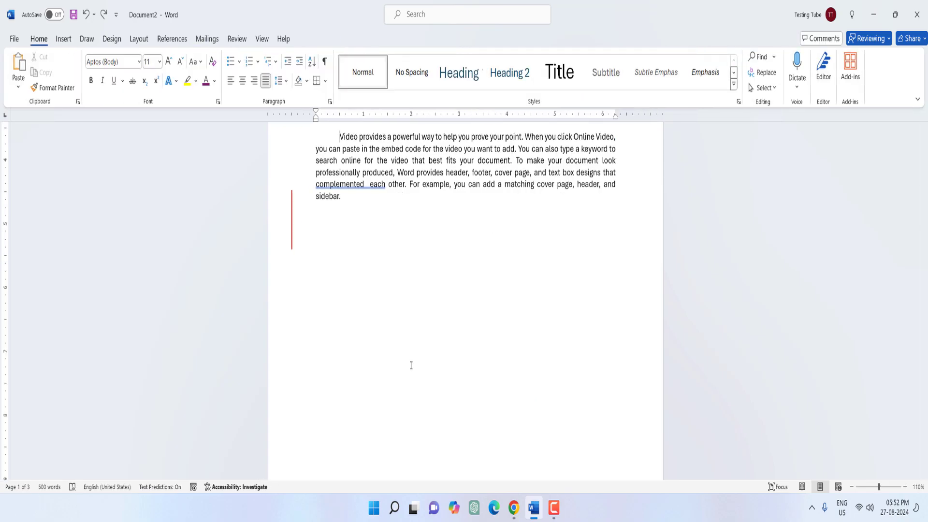
key(ctrl+shift+Right)
key(ctrl+shift+Right)
key(Left)
ctrl+scroll(410, 242, up, 5)
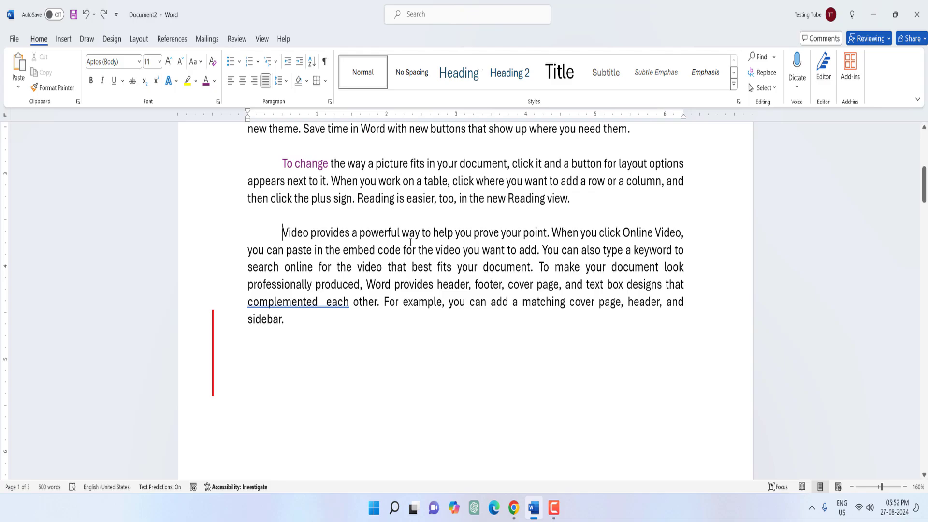
key(ctrl+shift+Right)
key(ctrl+shift+Right)
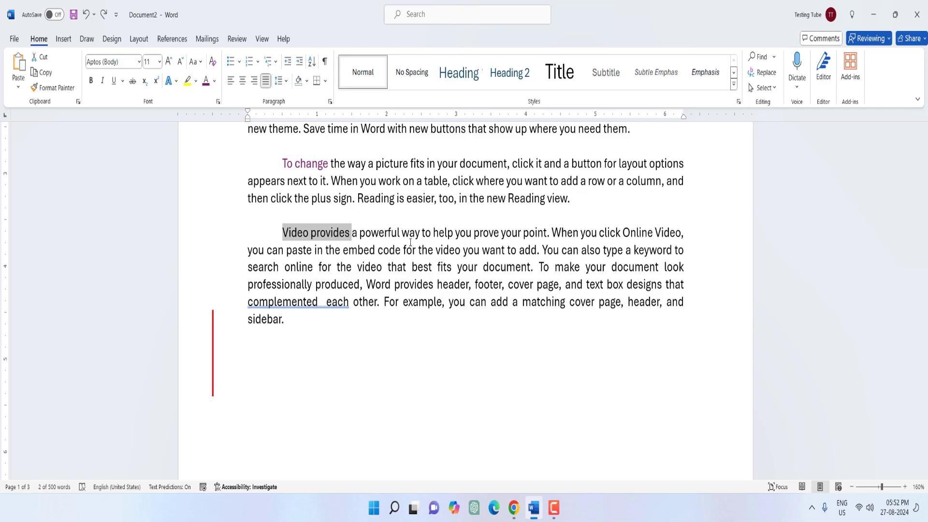
key(ctrl+shift+a)
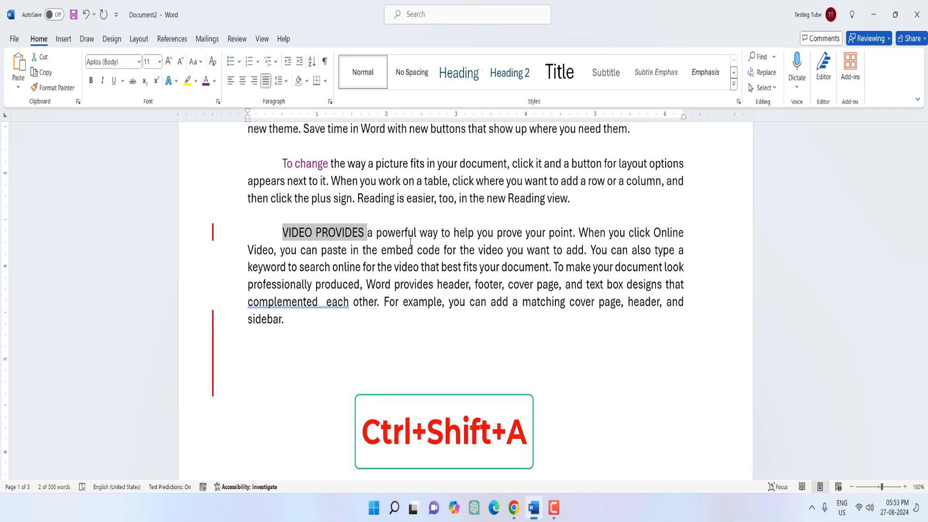
key(ctrl+shift+a)
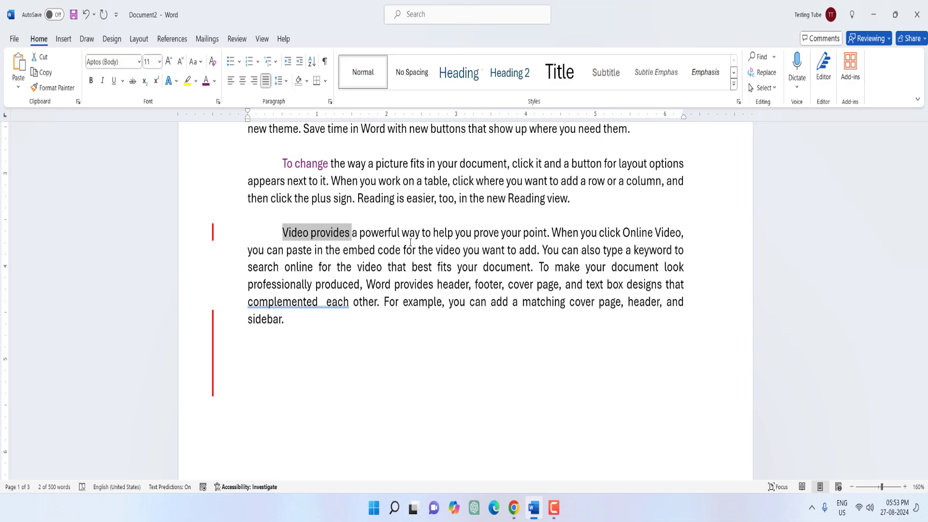
key(Right)
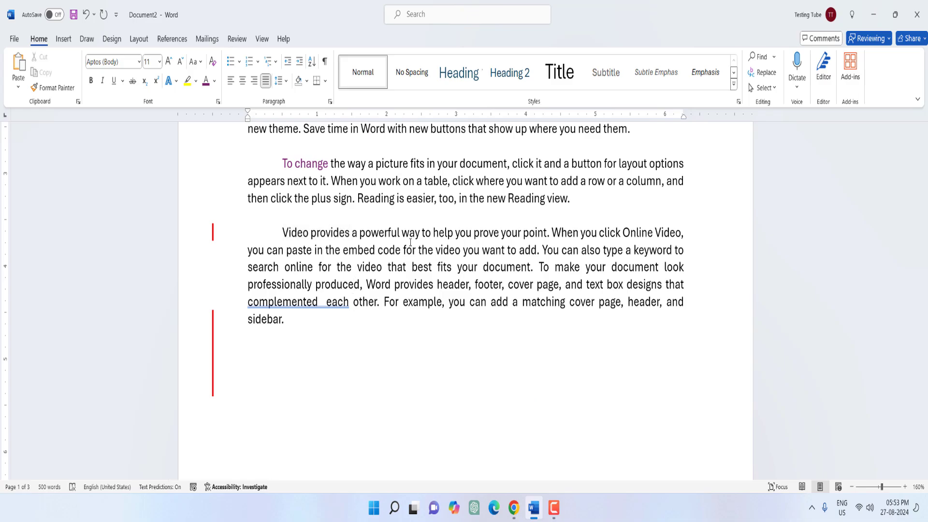
Step: Bullet the Video provides paragraph, then undo to remove the bullet again
key(Up)
key(Up)
key(Home)
key(ctrl+shift+l)
key(Down)
key(Down)
key(Down)
key(Down)
key(Down)
key(End)
key(Return)
key(ctrl+z)
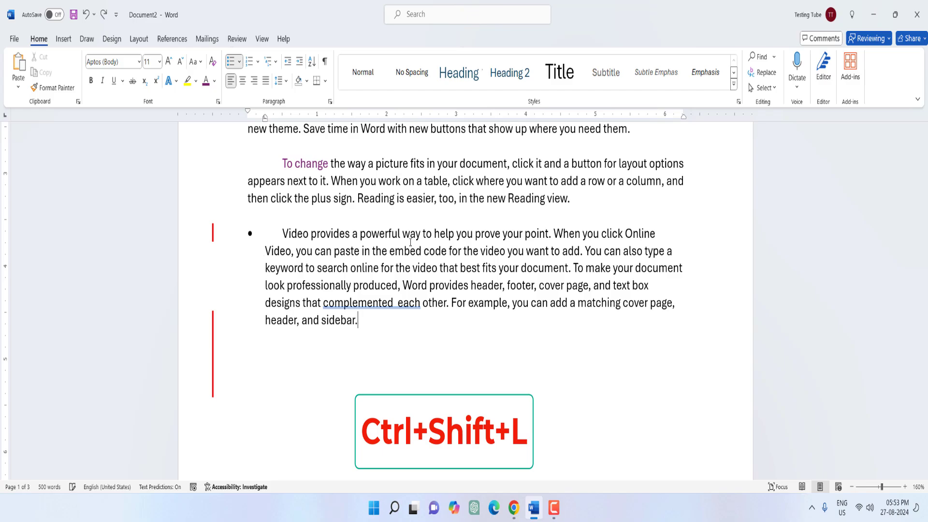
key(ctrl+z)
key(ctrl+z)
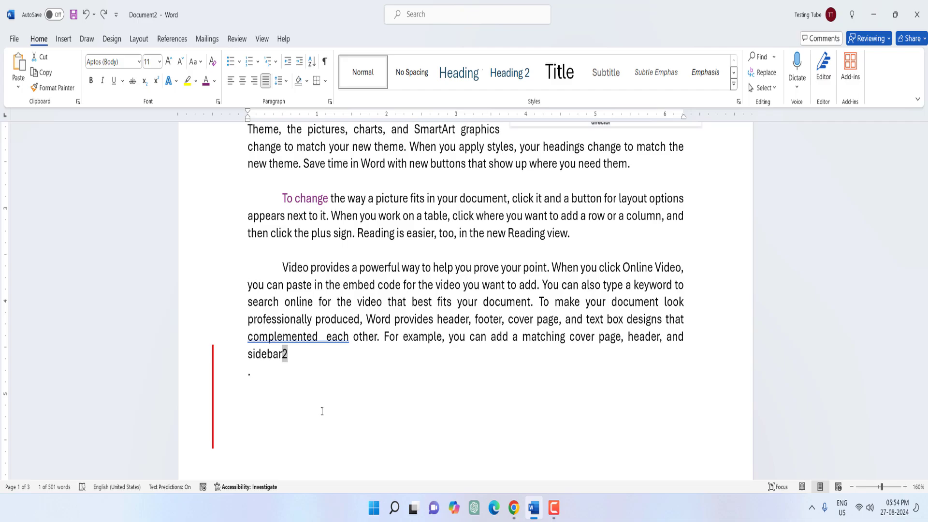
Step: Make the 2 after sidebar superscript and jump to the document's end
key(ctrl+shift+plus)
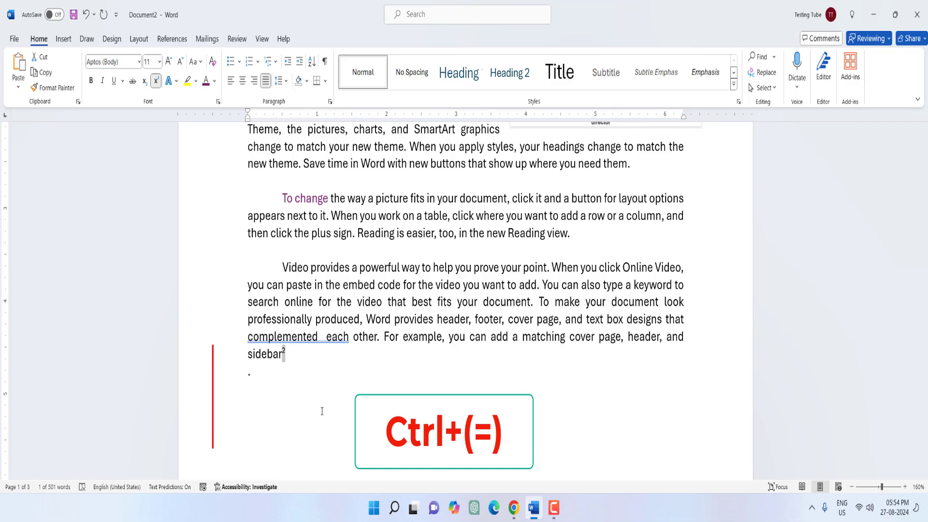
key(ctrl+End)
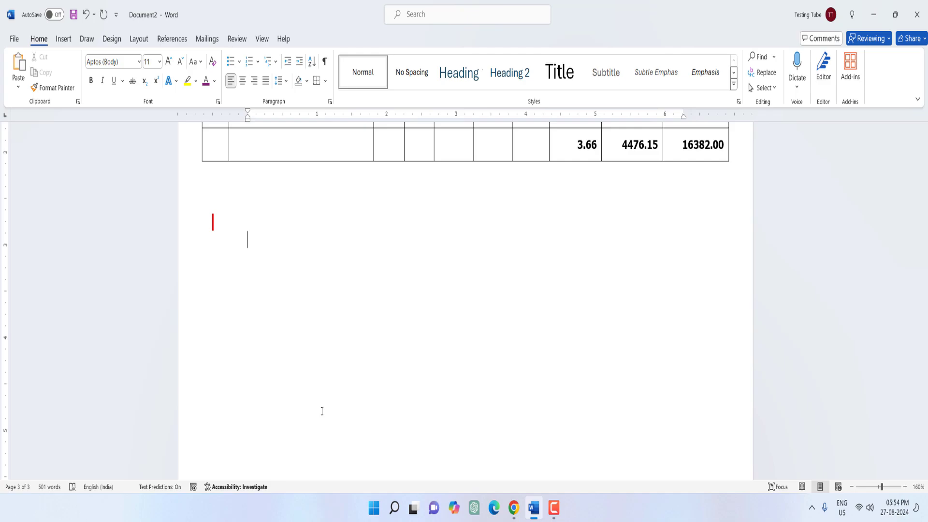
key(alt+n)
Step: Insert a 5-column, 2-row table at the document's end
key(t)
key(i)
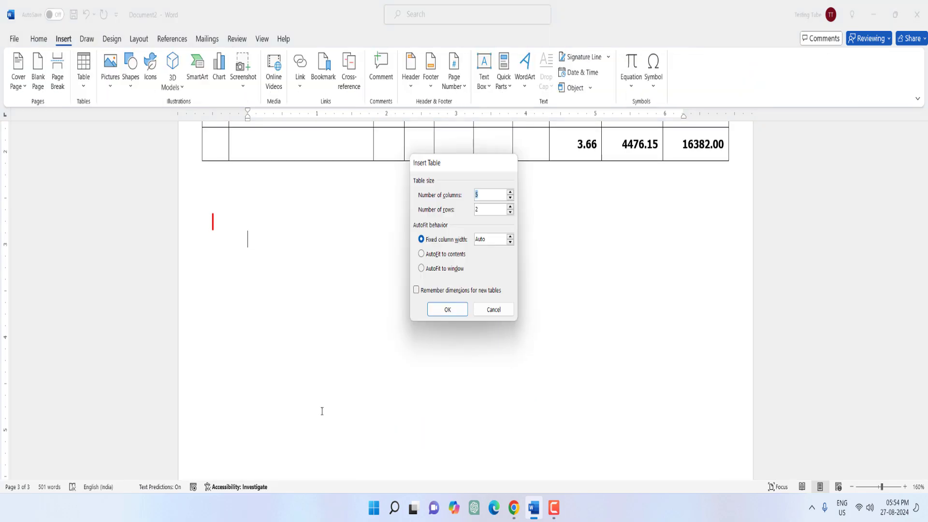
key(Return)
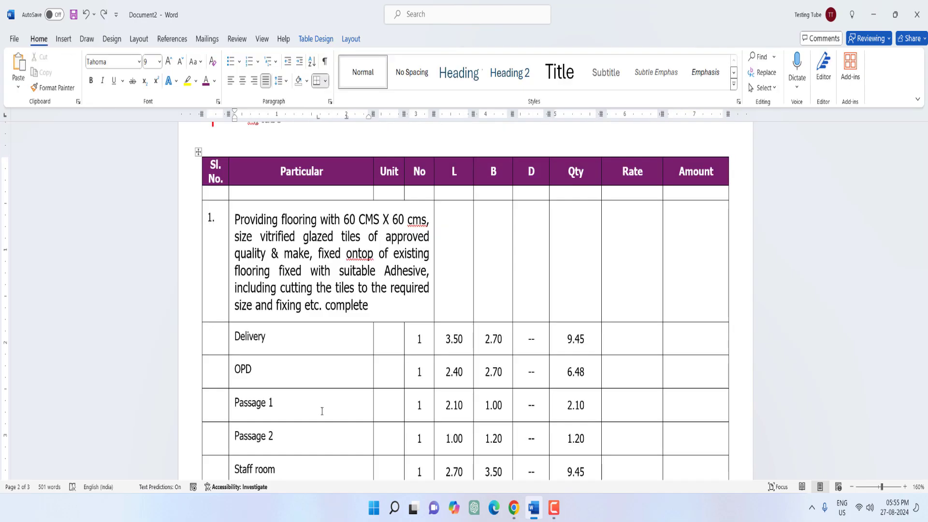
Step: Split the flooring table above the OPD row, then rejoin it
scroll(294, 380, down, 3)
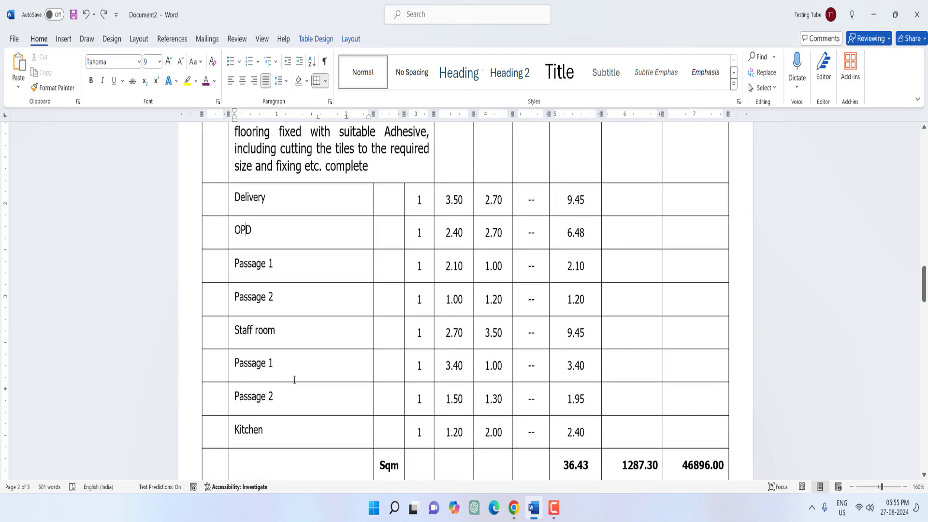
key(ctrl+shift+Return)
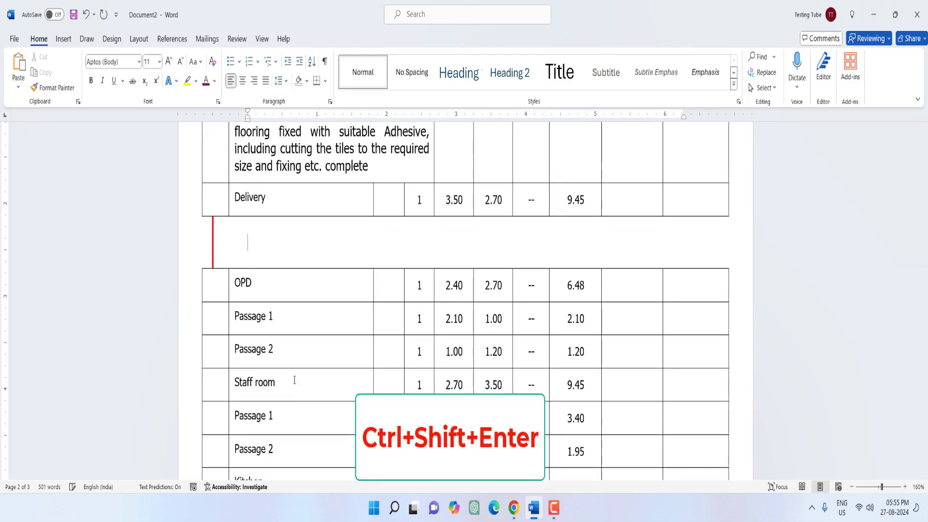
key(Return)
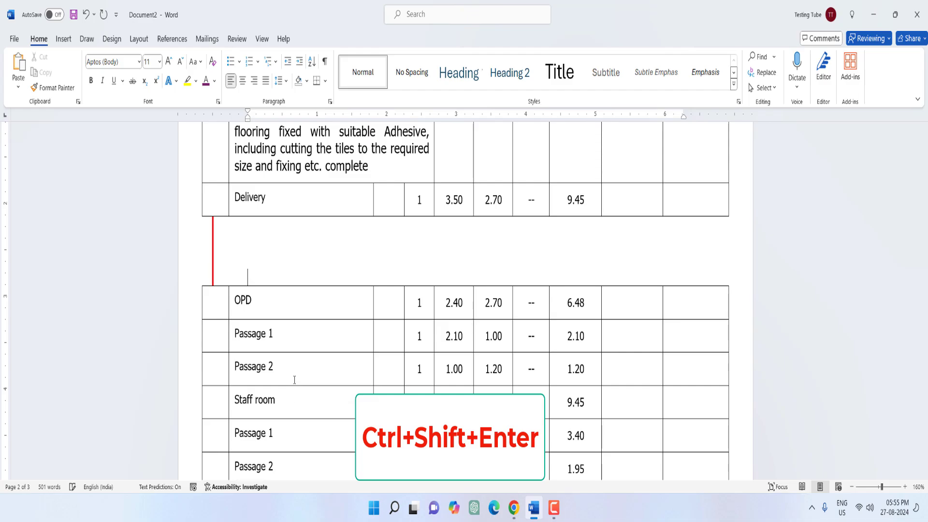
key(Delete)
key(Delete)
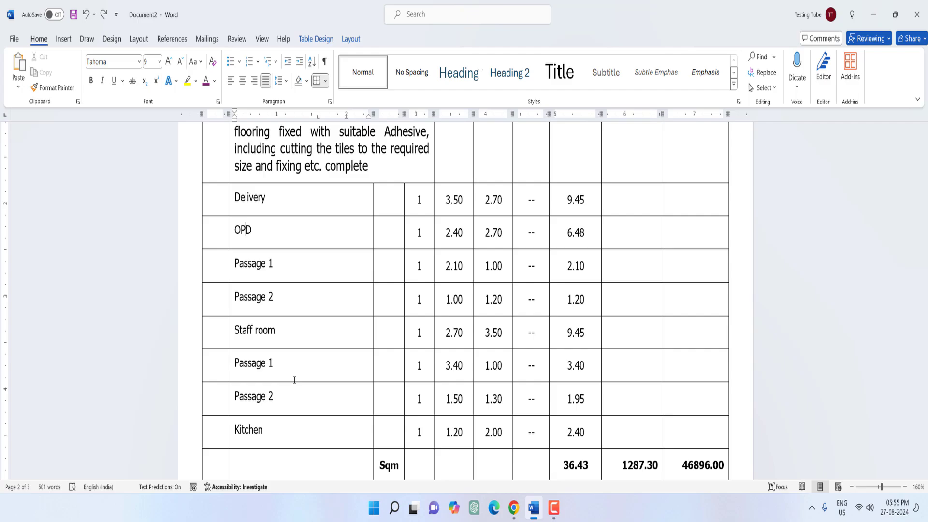
Step: Insert an empty row above OPD, between Delivery and OPD
key(alt+a)
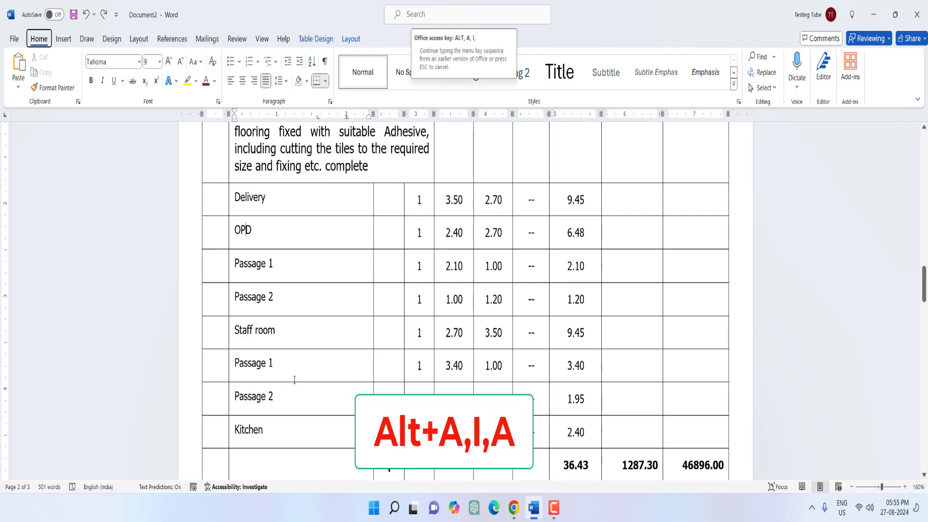
key(a)
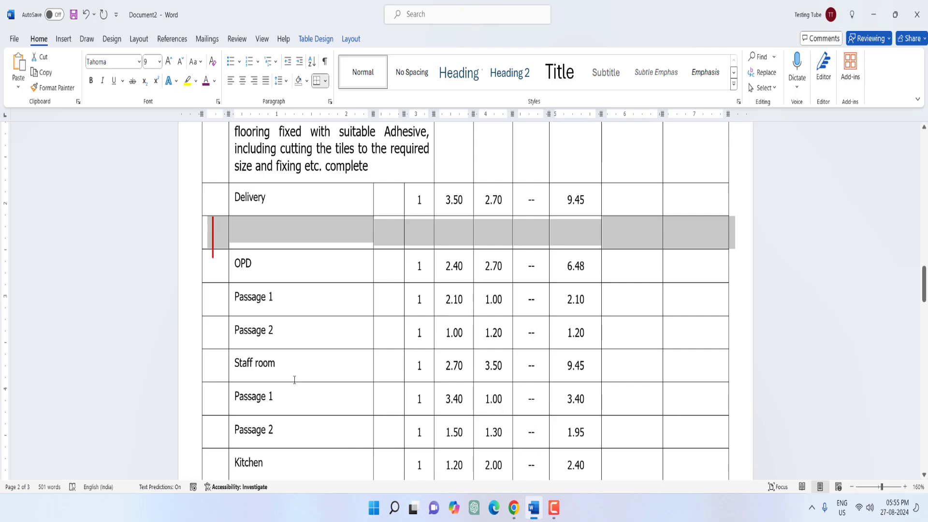
key(Left)
key(Tab)
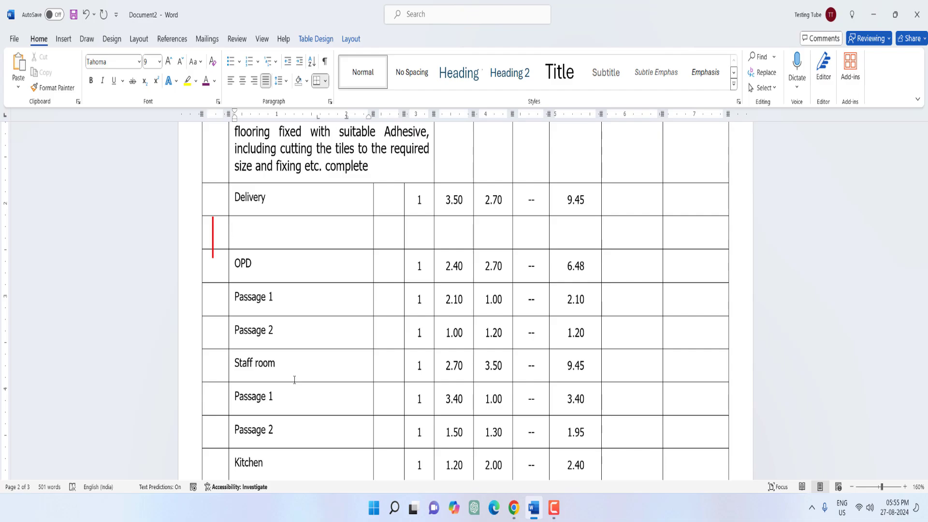
Step: Insert a new empty column to the right in the flooring table
key(alt+a)
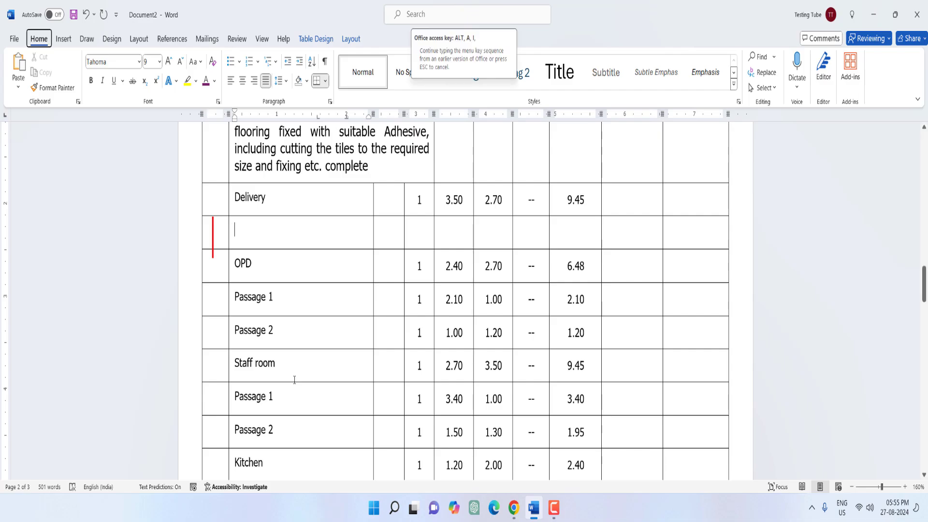
key(i)
key(r)
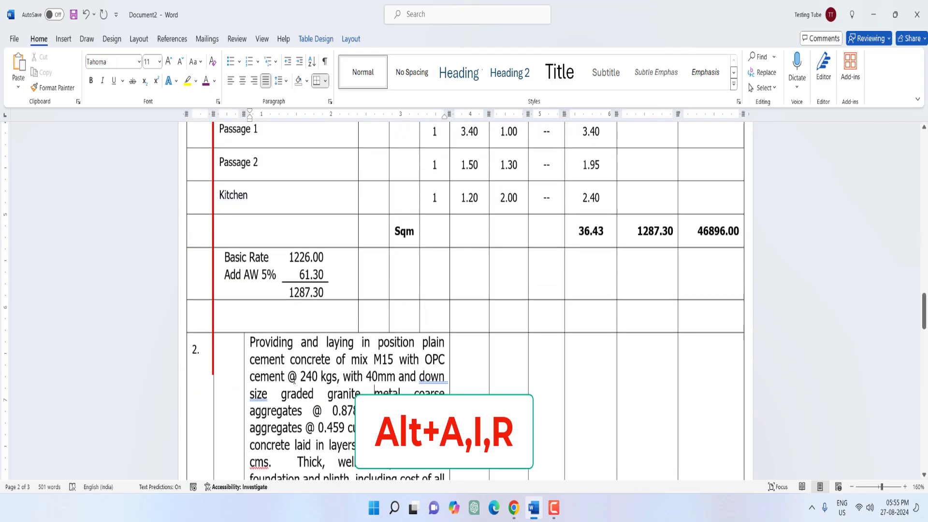
scroll(294, 380, up, 15)
scroll(294, 380, down, 10)
scroll(287, 363, up, 3)
Step: Select and delete the blank row between Delivery and OPD
click(368, 241)
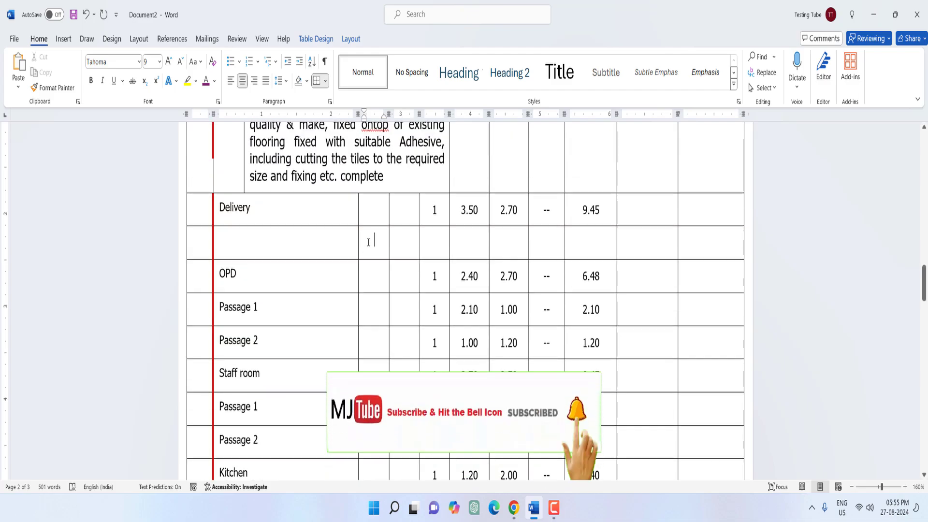
key(Left)
key(Left)
key(alt+shift+End)
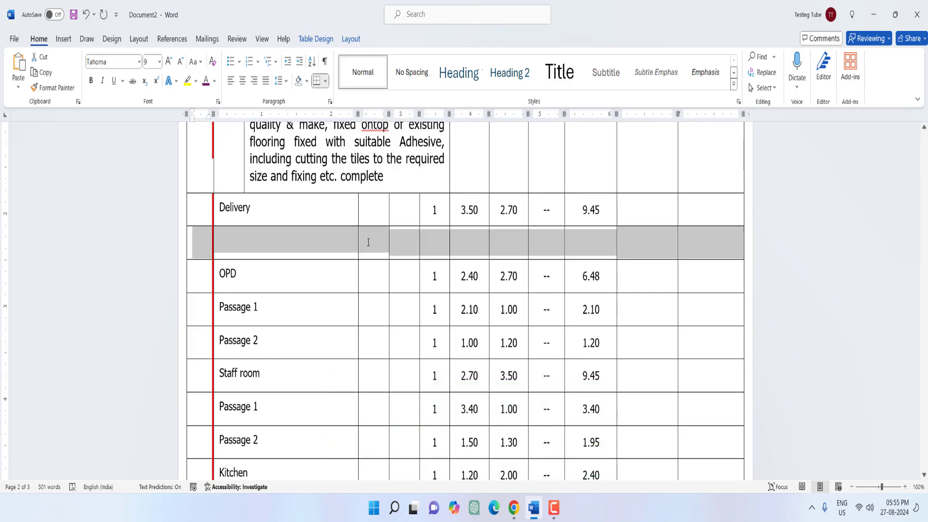
key(alt+a)
key(d)
key(r)
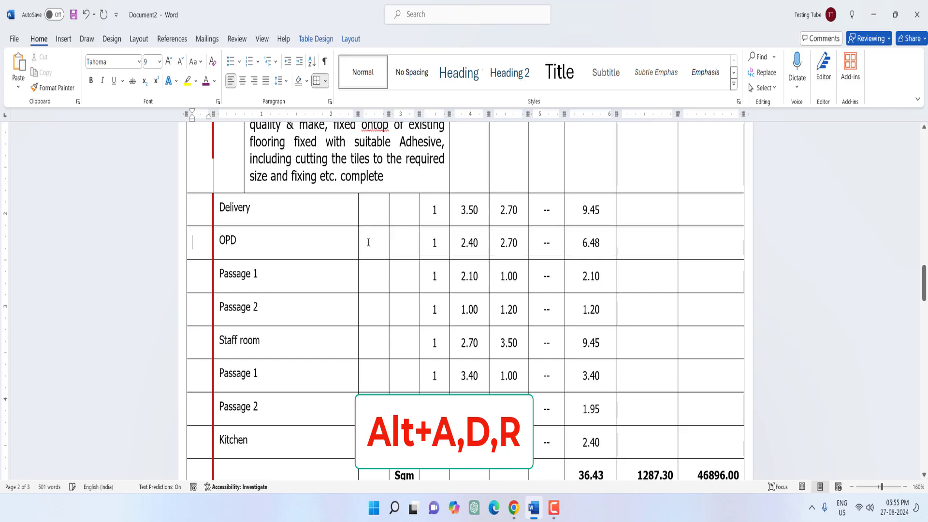
Step: Select the added empty column down to Sqm and delete it
key(Up)
key(Tab)
key(Tab)
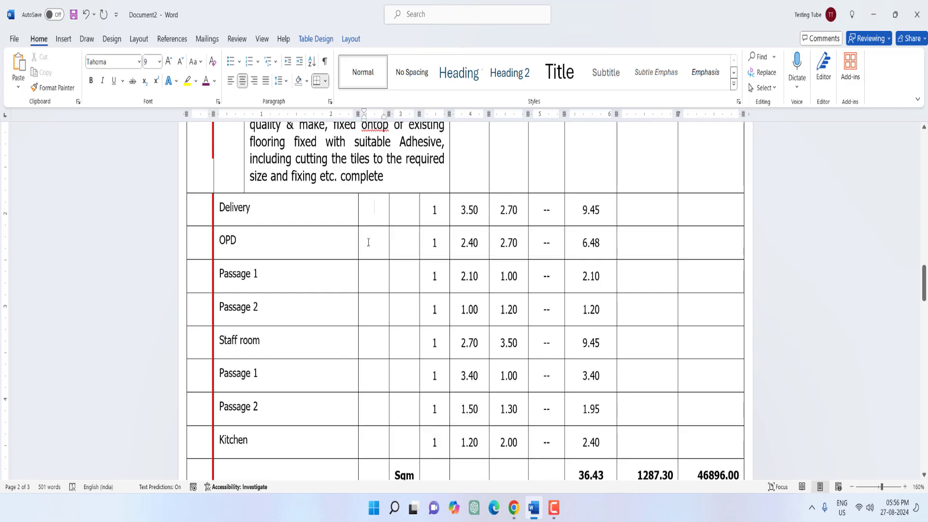
key(alt+shift+Page_Down)
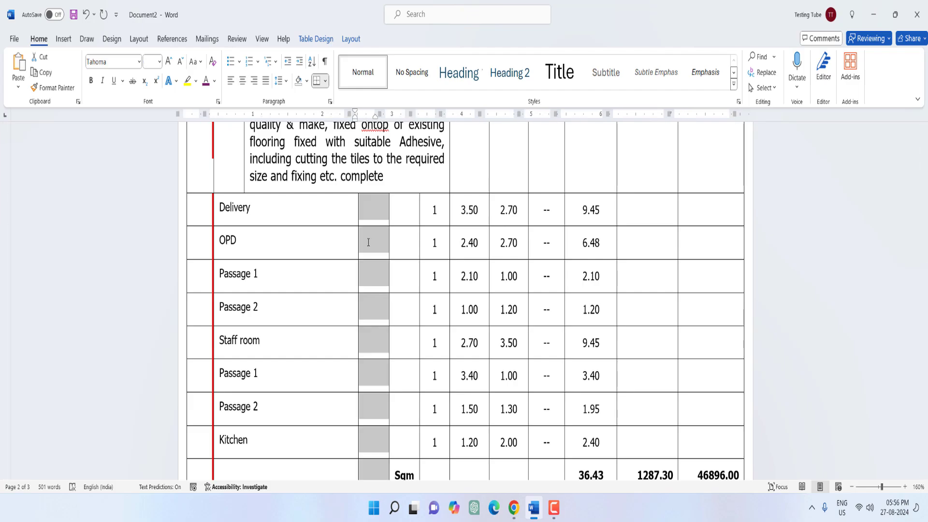
key(alt)
key(a)
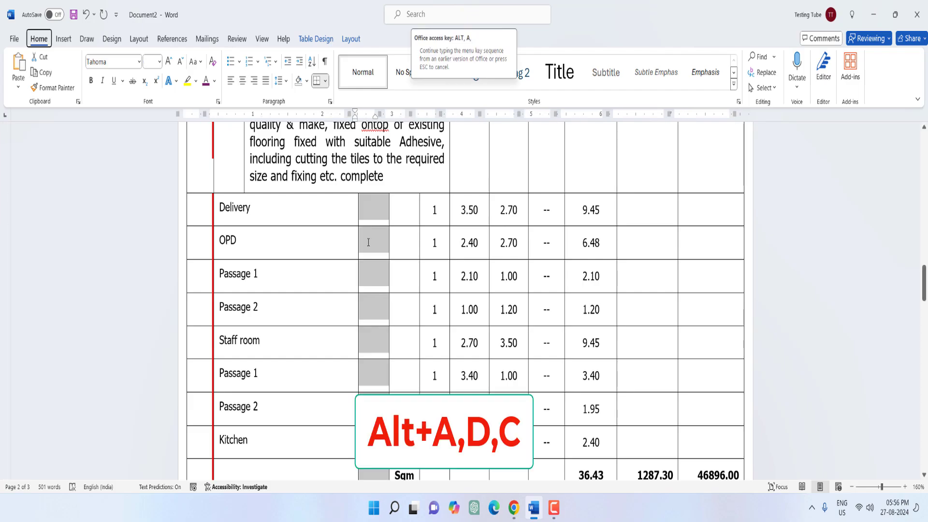
key(d)
key(c)
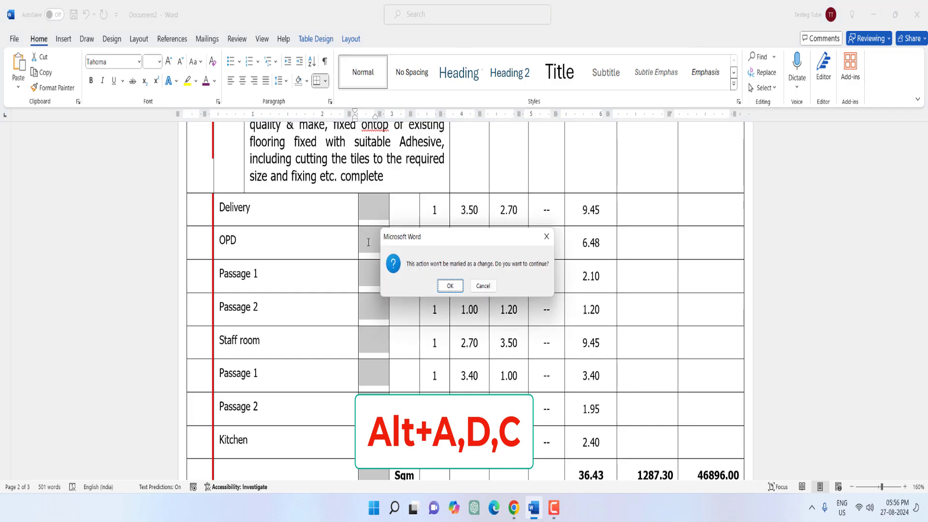
key(Return)
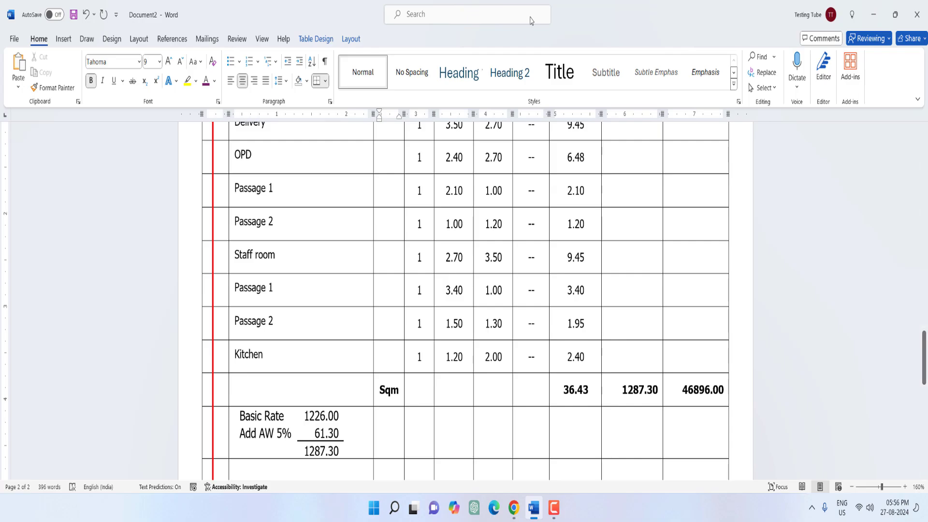
scroll(706, 269, down, 5)
click(608, 296)
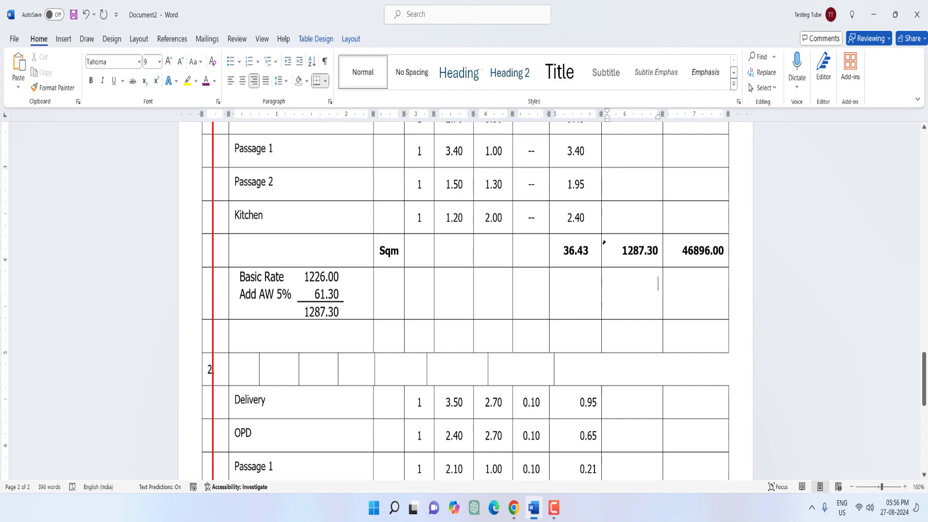
click(604, 225)
click(584, 236)
double_click(576, 250)
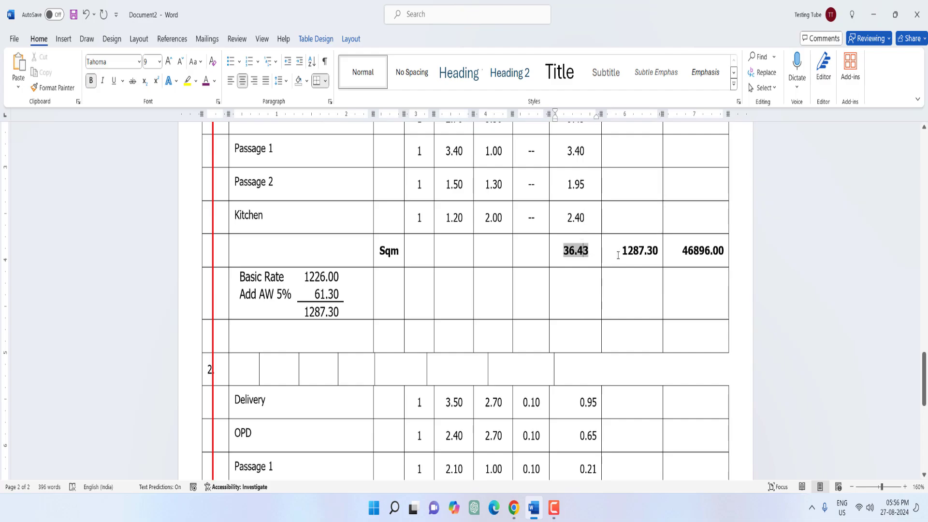
shift+click(618, 255)
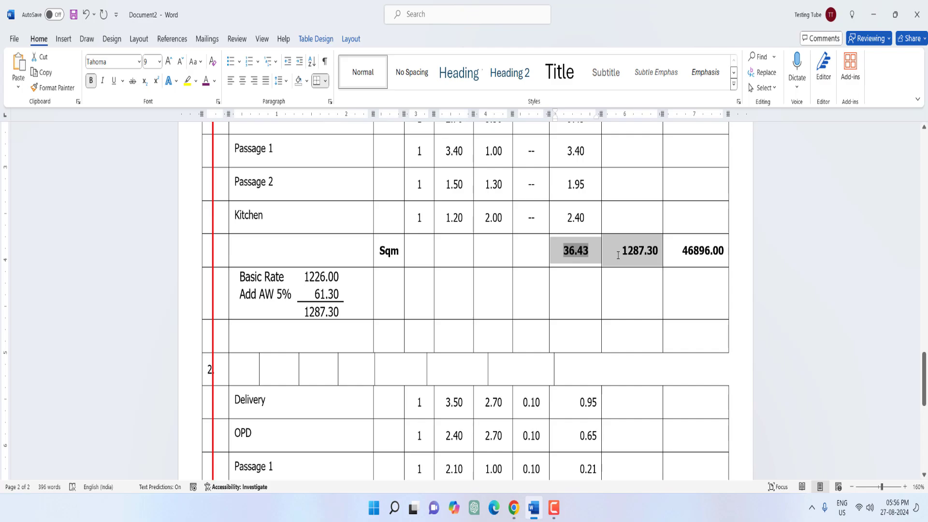
key(alt+a)
key(m)
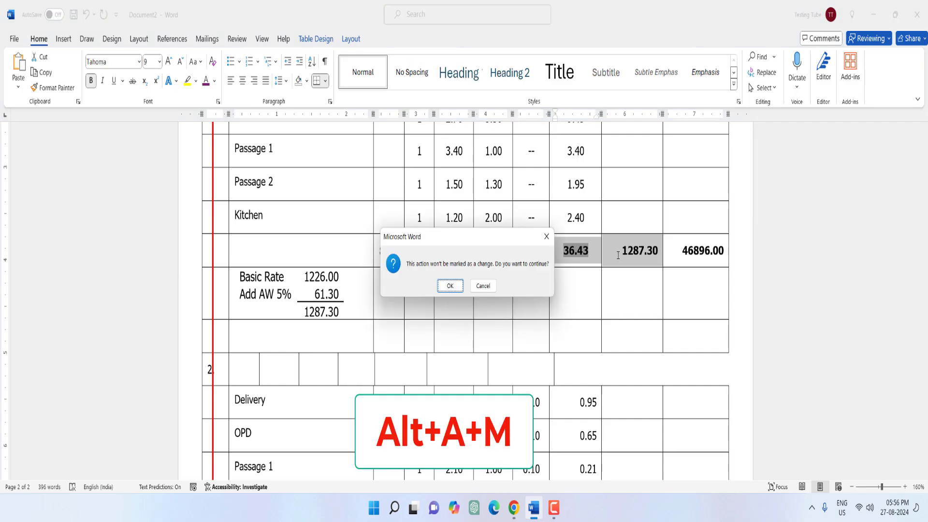
key(Return)
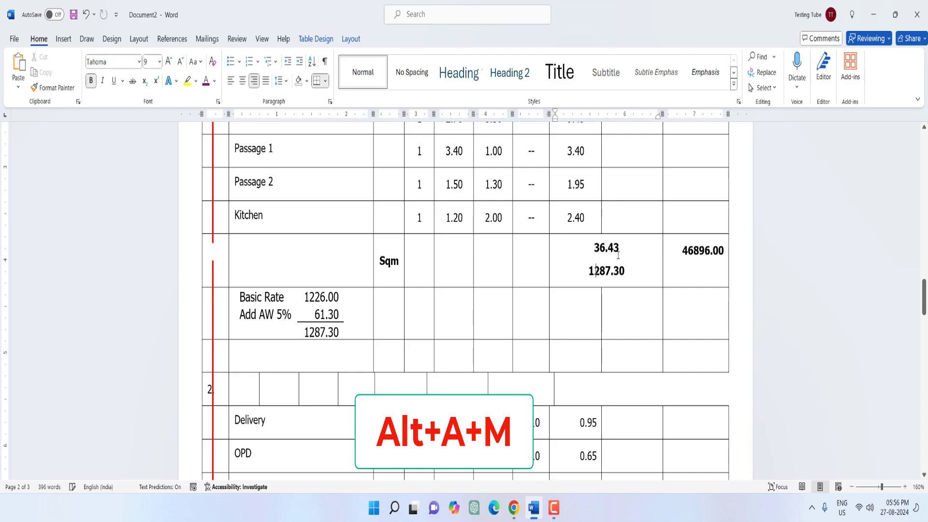
key(ctrl+z)
key(ctrl+z)
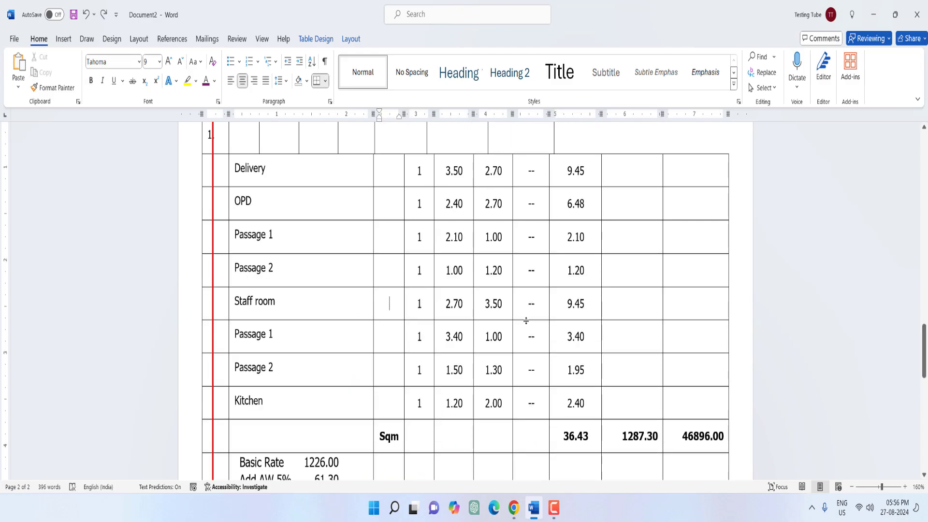
Step: Move the Passage 2 row and the second Passage 1 row above Staff room
key(shift+Tab)
key(shift+Tab)
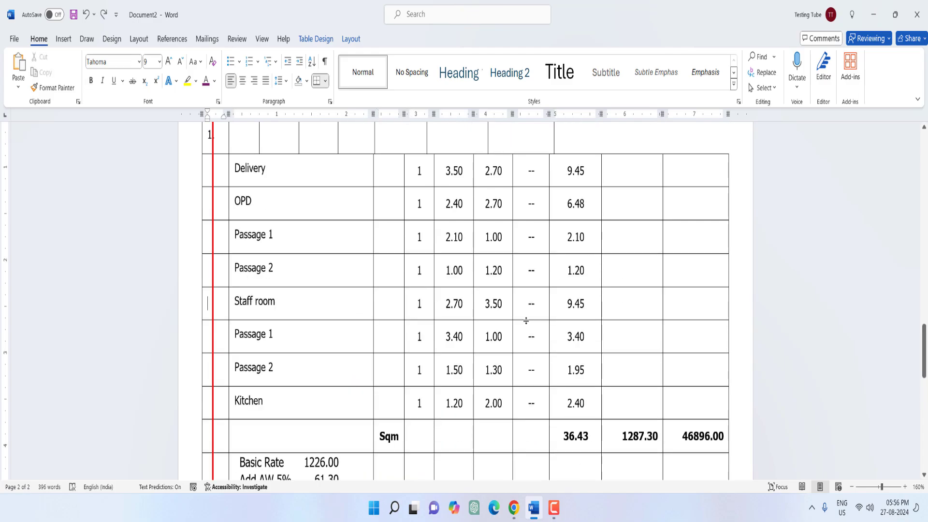
key(alt+shift+End)
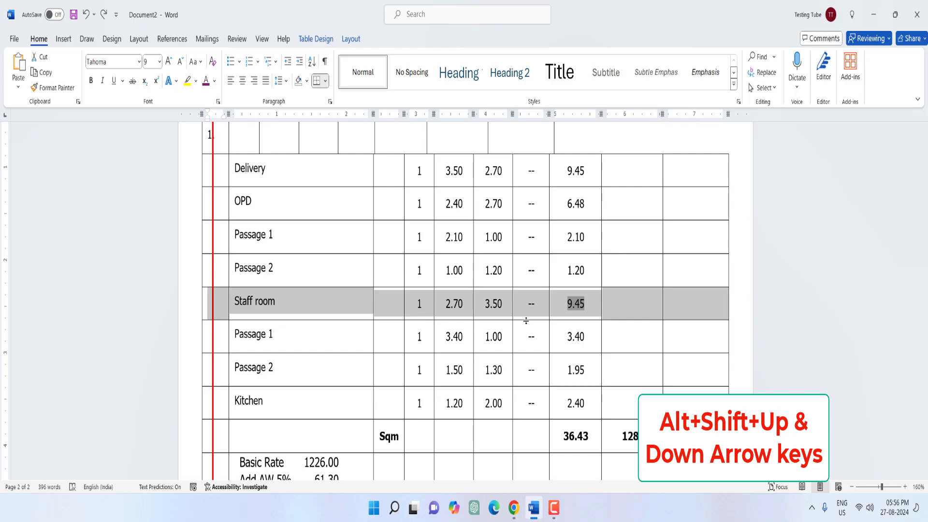
key(alt+shift+Up)
key(alt+shift+Up)
key(alt+shift+Down)
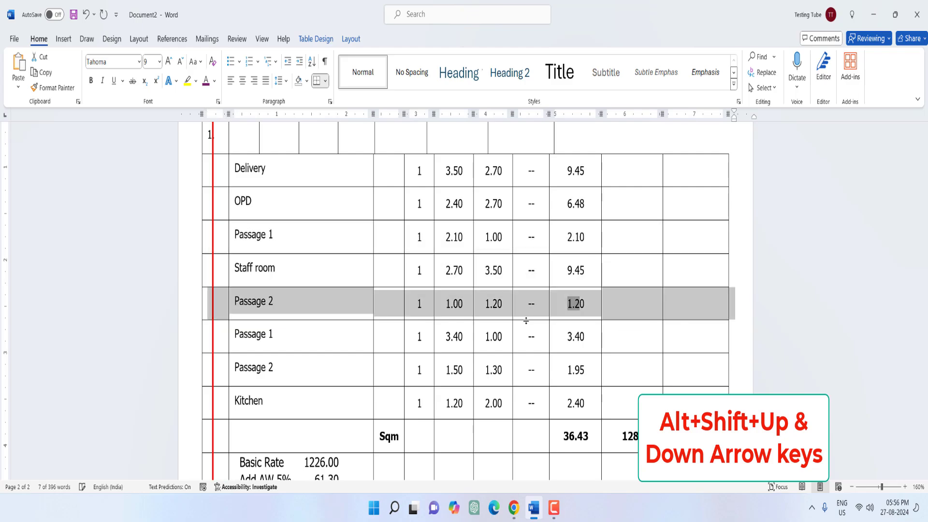
key(alt+shift+Up)
key(Left)
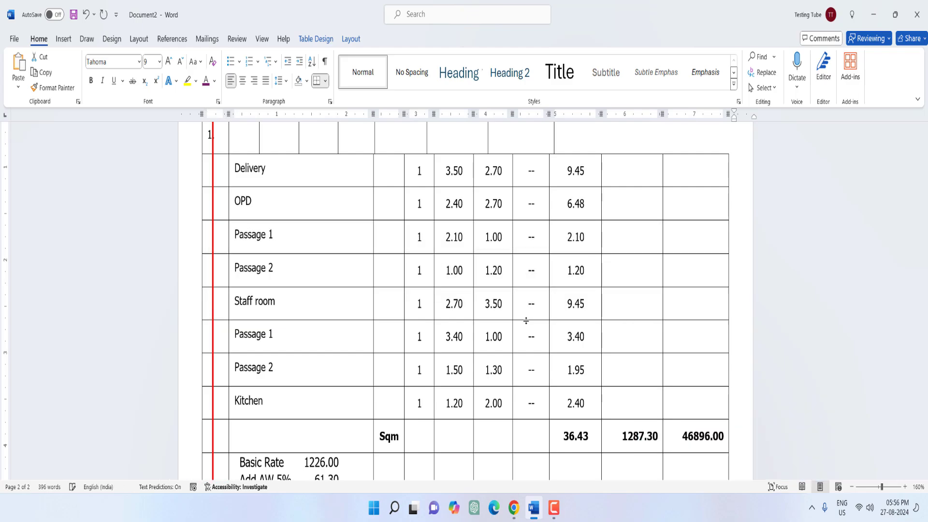
click(526, 321)
key(alt+shift+Up)
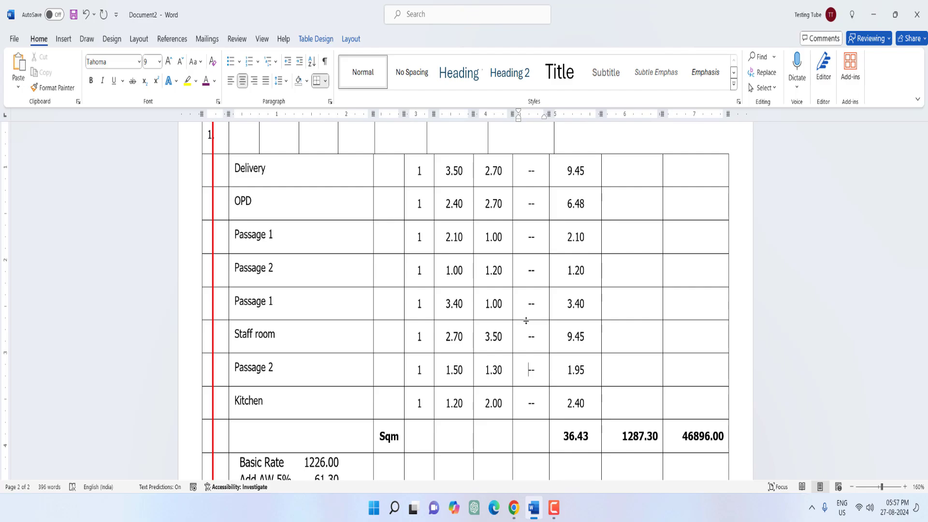
Step: Shade the '--' cell of the Passage 2 (1.95) row dark orange
key(alt)
key(j)
key(t)
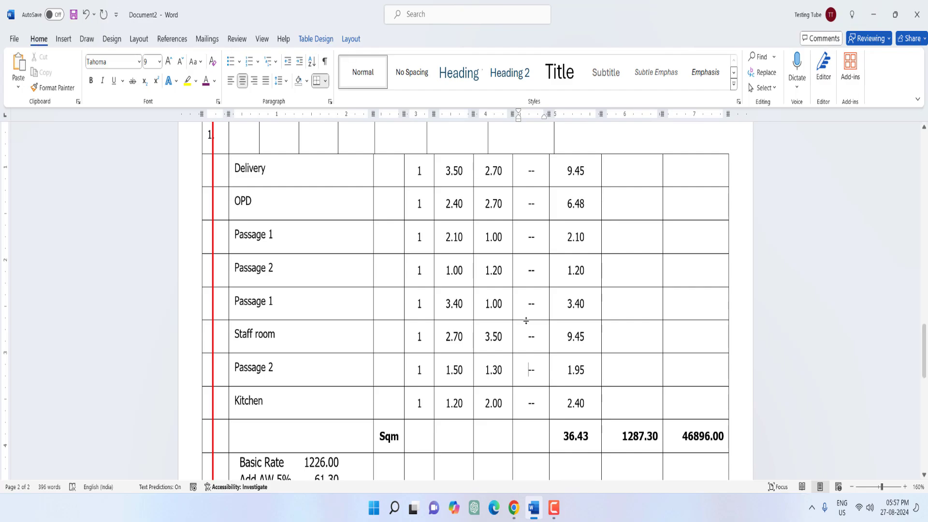
key(h)
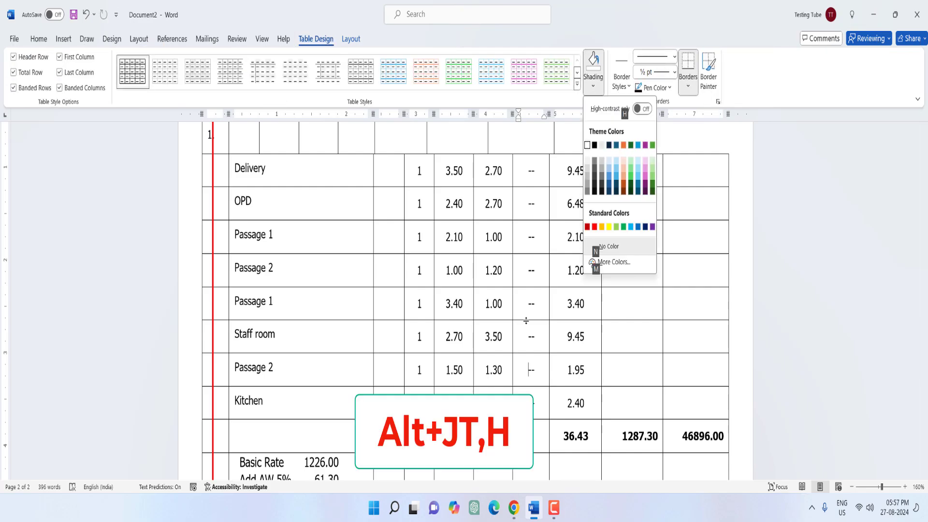
key(Down)
key(Right)
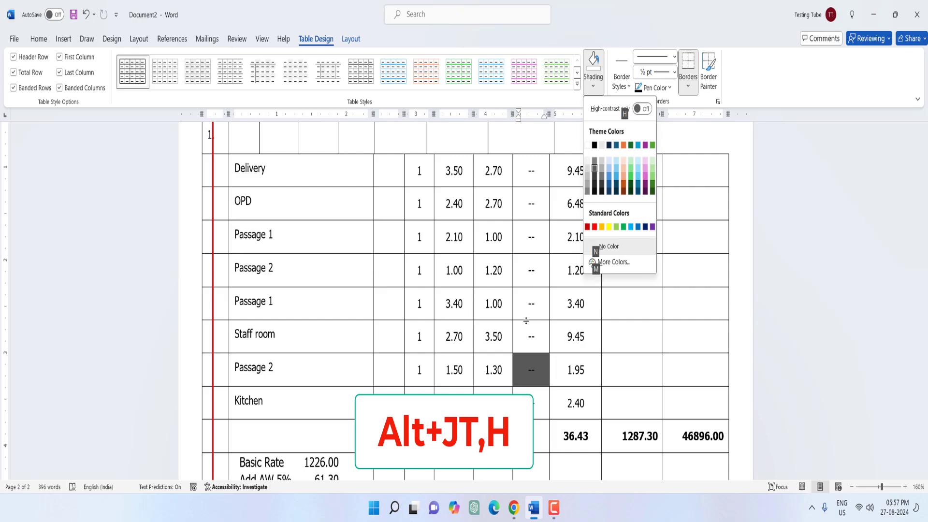
key(Down)
key(Right)
key(Right)
key(Right)
key(Down)
key(Right)
key(Return)
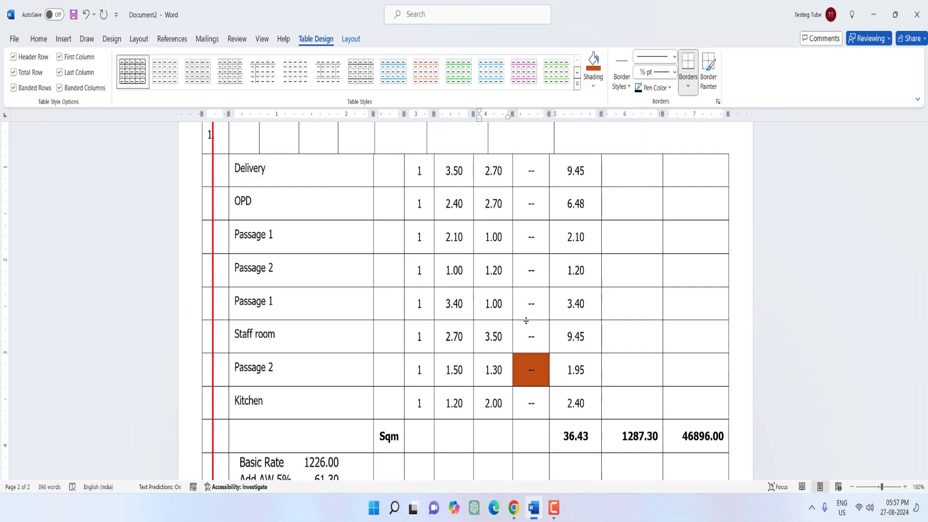
Step: Browse the table styles gallery and close it without applying a style
key(alt)
key(j)
key(t)
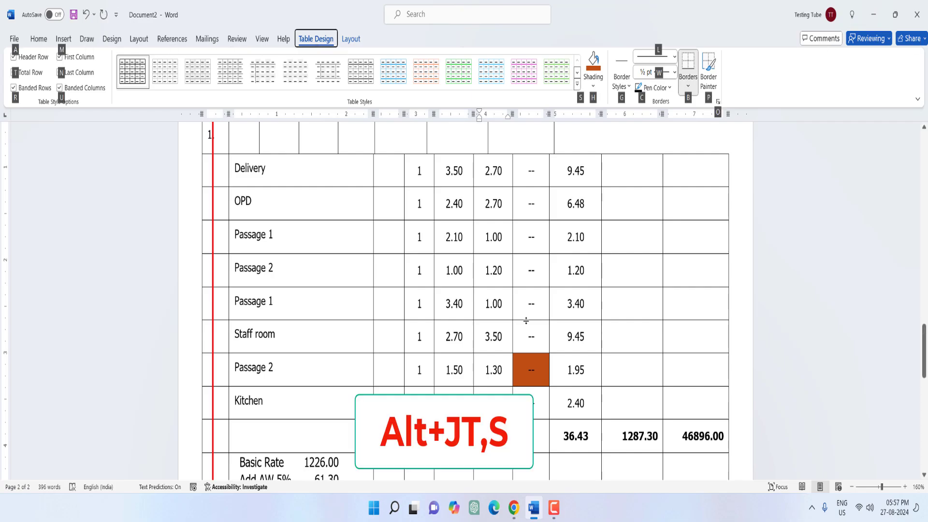
key(s)
key(Down)
key(Down)
key(Down)
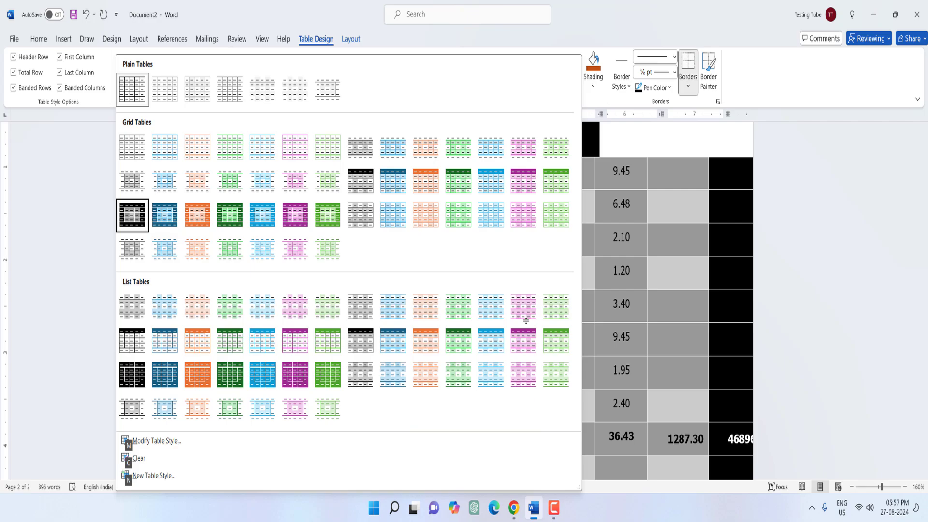
key(Escape)
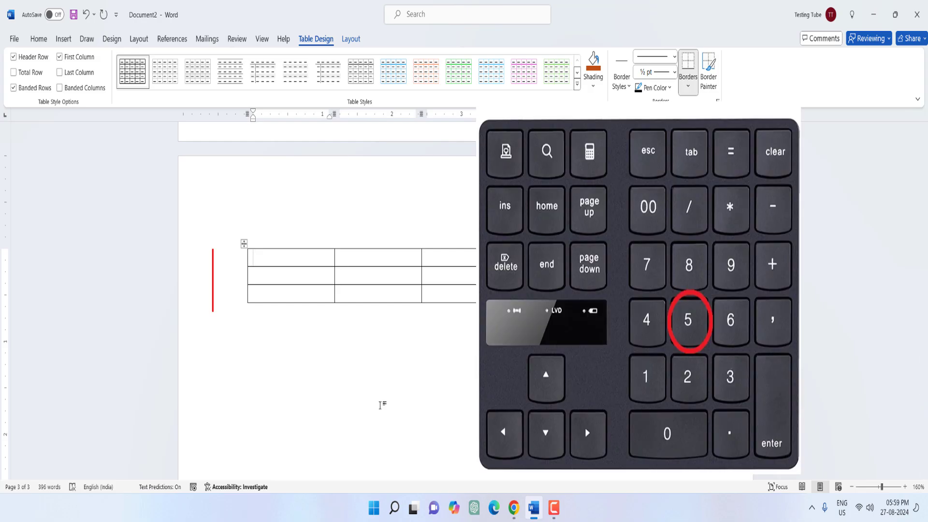
Step: Select the empty five-column table at the end of page 3 and delete it
key(alt+KP_5)
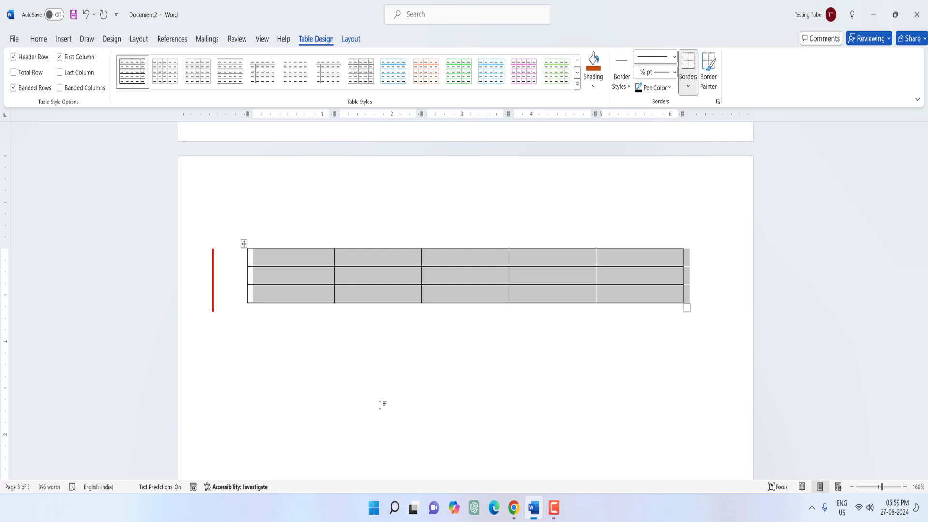
key(BackSpace)
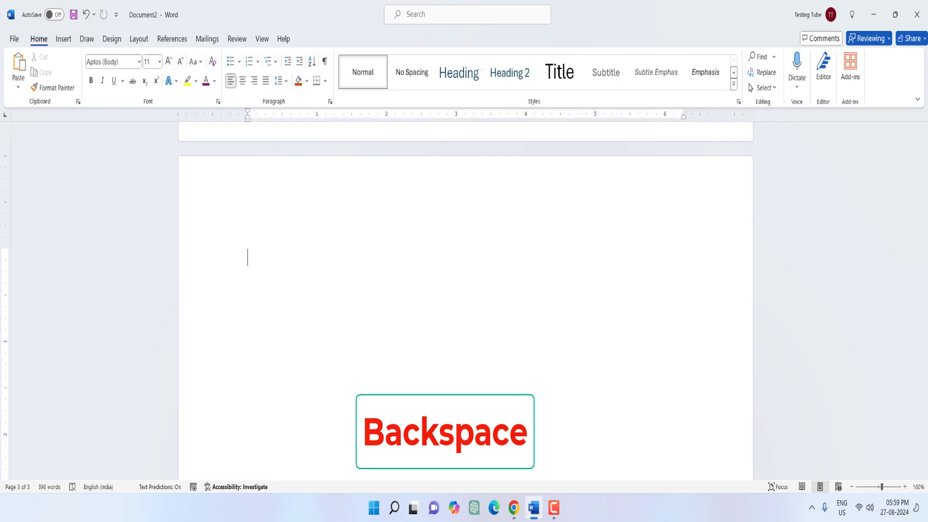
Step: Paste the room measurements table onto page 3 and select its Delivery to Staff room rows
key(ctrl+v)
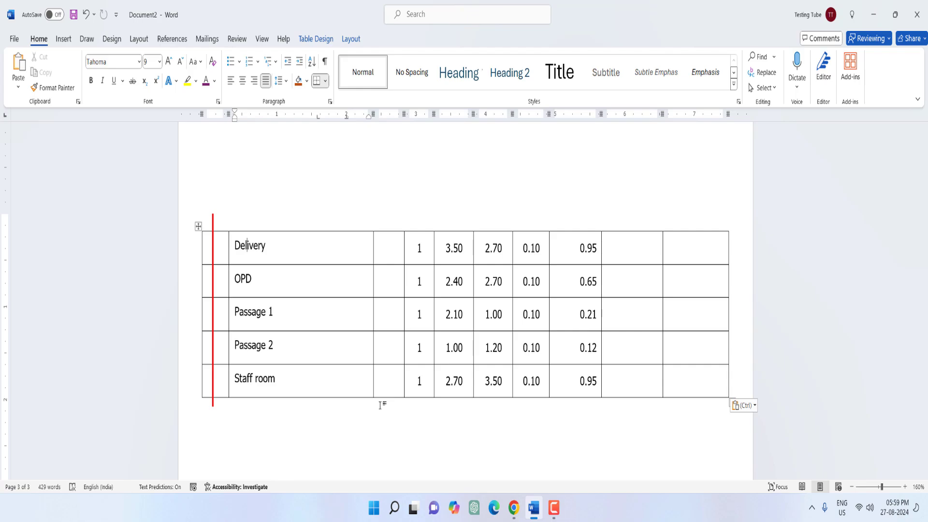
key(shift+End)
key(shift+Down)
key(shift+Down)
key(shift+Down)
key(shift+Down)
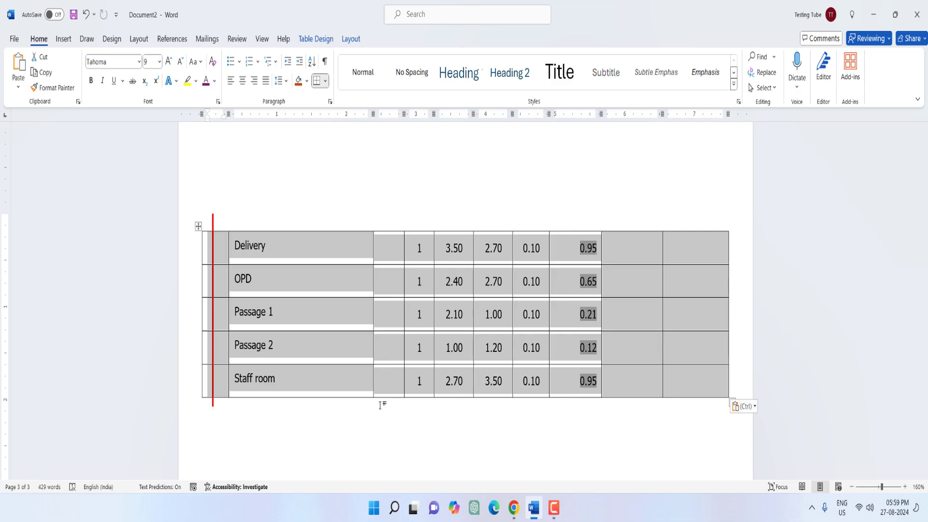
Step: Convert the selected room table to text separated by tabs
key(alt+j)
key(l)
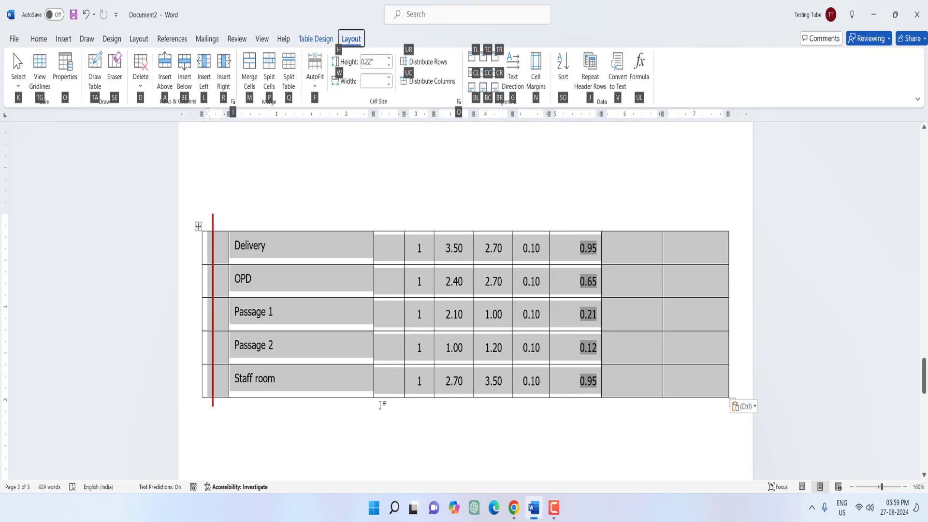
key(v)
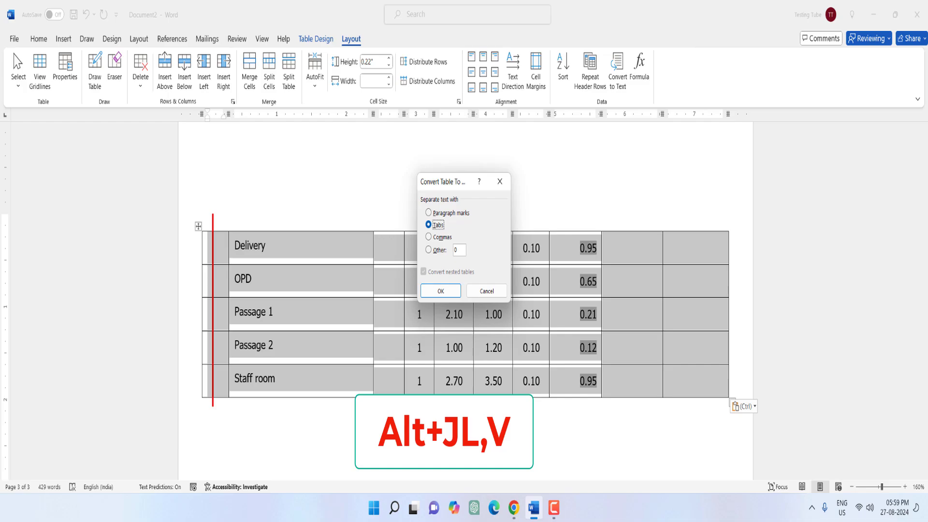
key(Return)
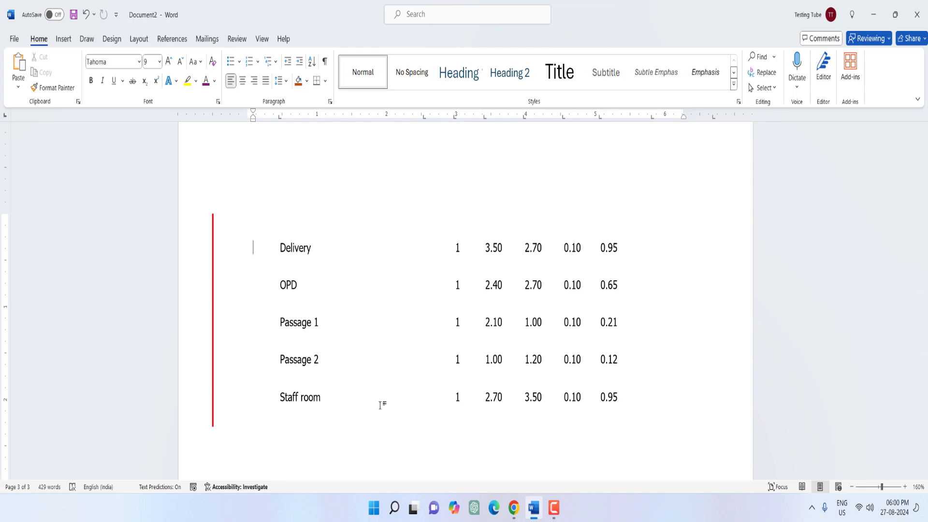
Step: Check the Word Count statistics showing 429 words, then return to the document start
key(ctrl+End)
key(ctrl+shift+g)
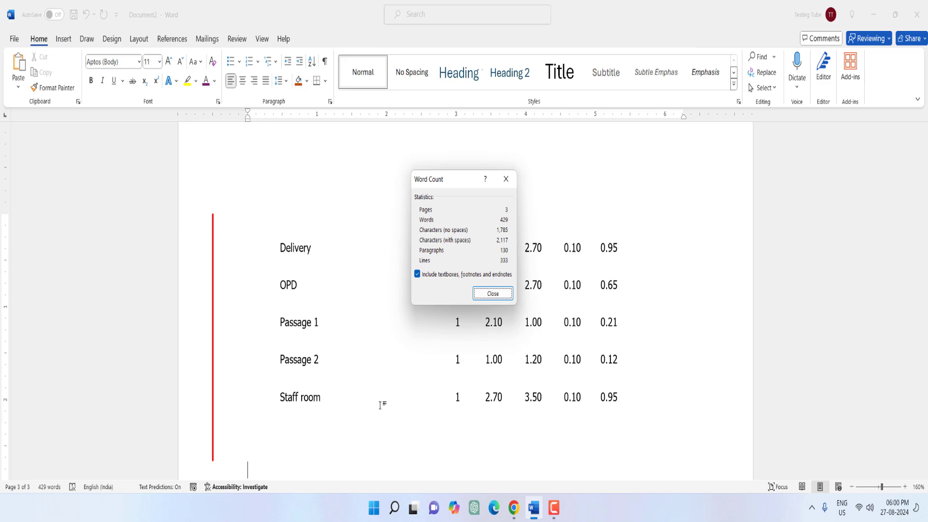
key(Escape)
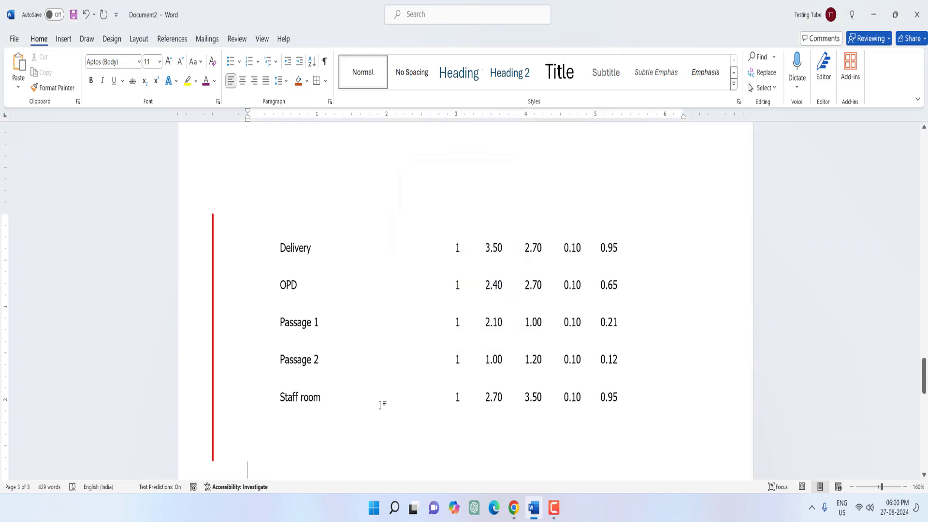
key(ctrl+Home)
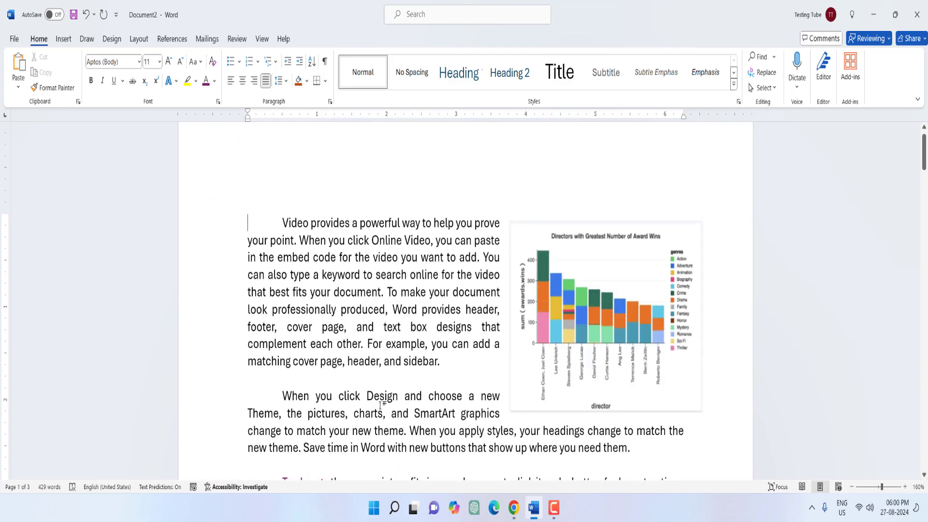
Step: Insert a Plain Number 2 page number at the top of each page, then go to the document end
key(alt)
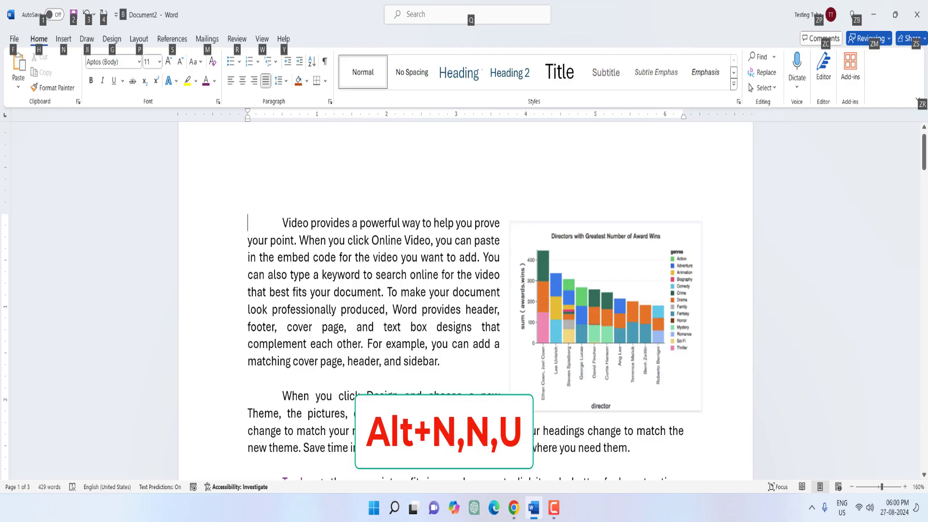
key(n)
key(n)
key(u)
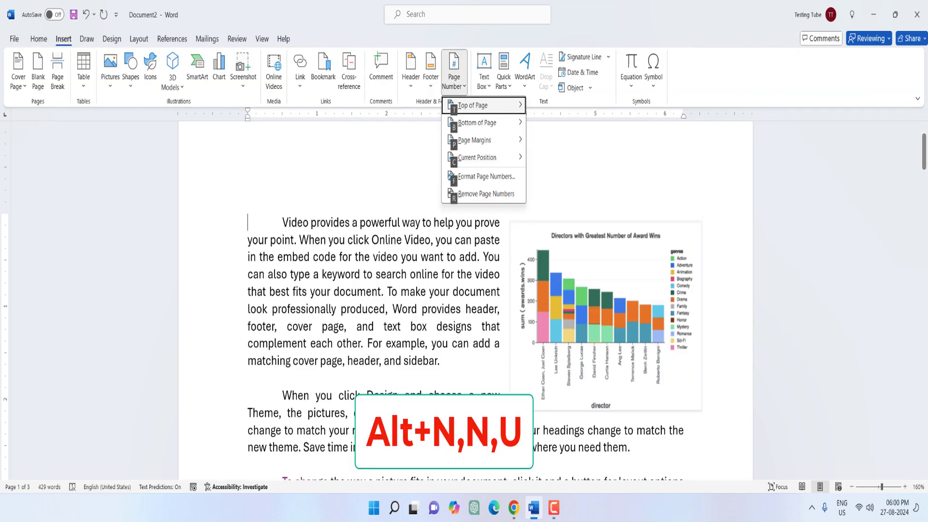
key(t)
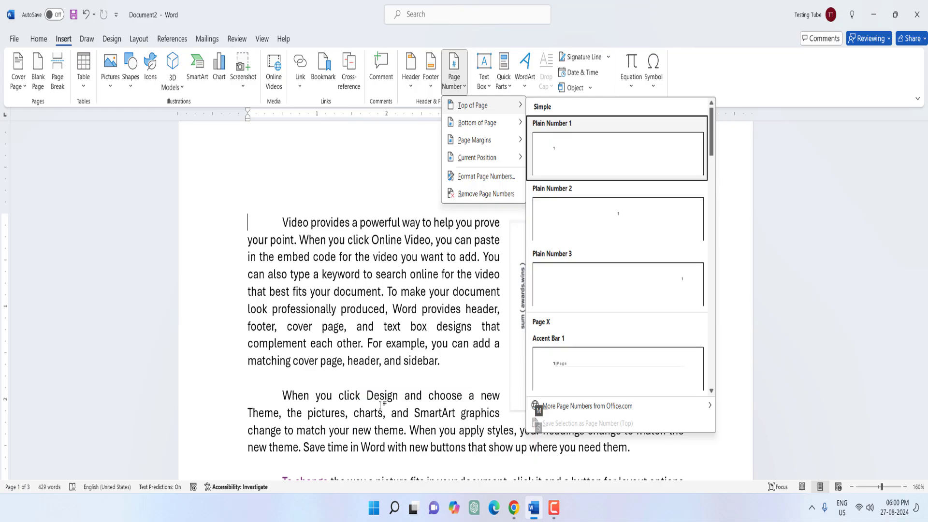
key(Down)
key(Return)
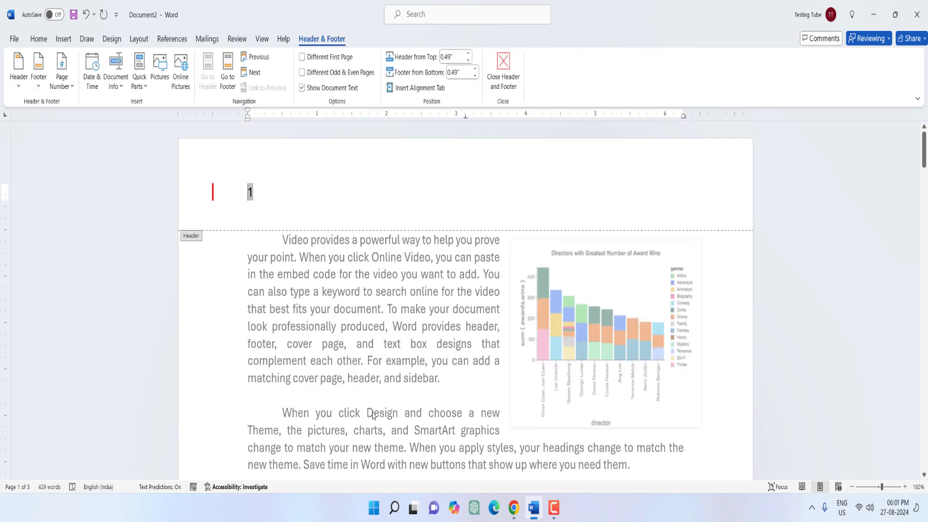
double_click(350, 327)
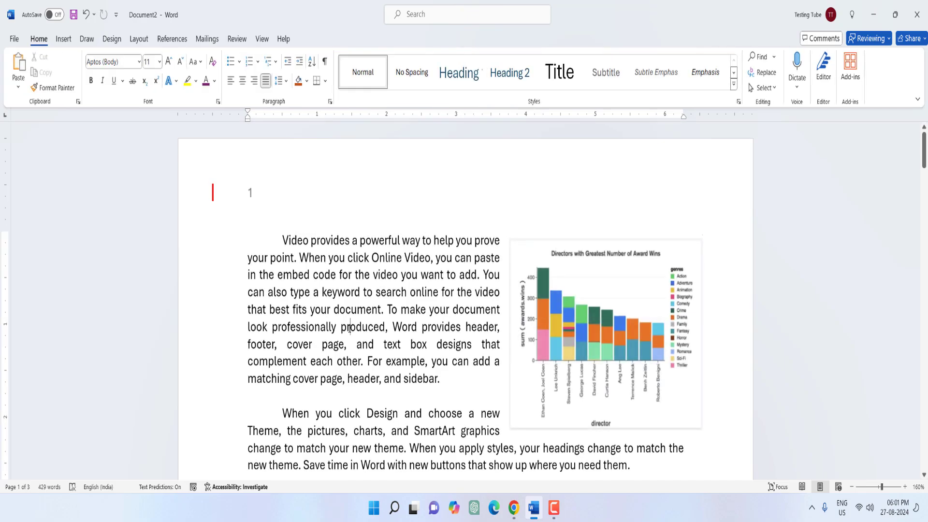
key(ctrl+End)
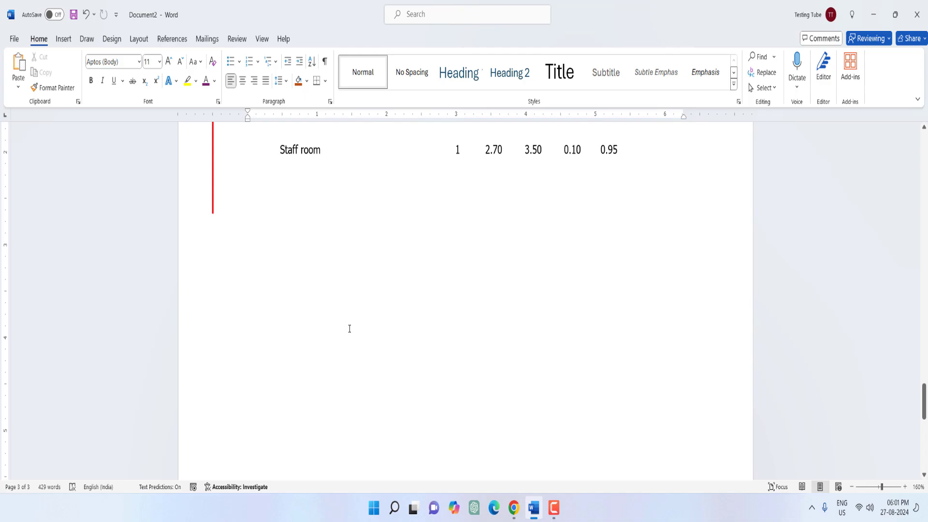
Step: Open the Borders and Shading dialog for the final paragraph on page 3
key(alt+o)
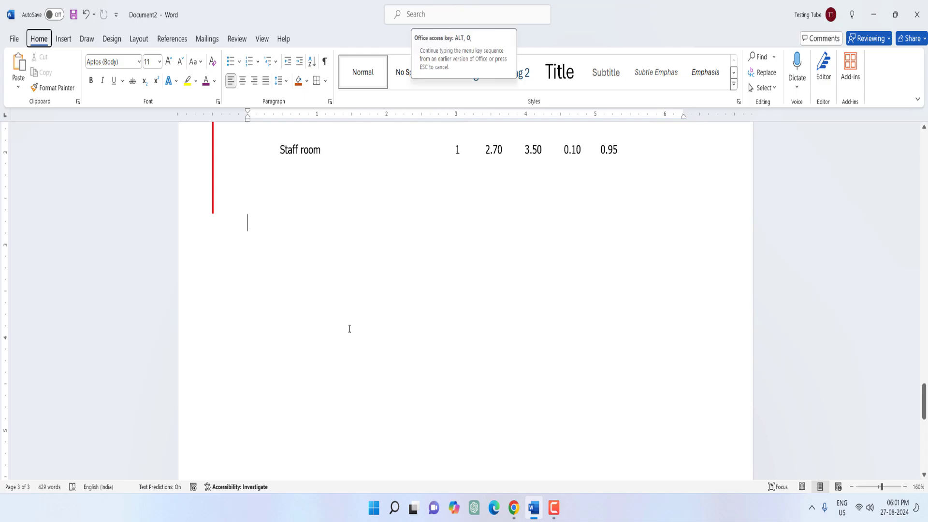
key(b)
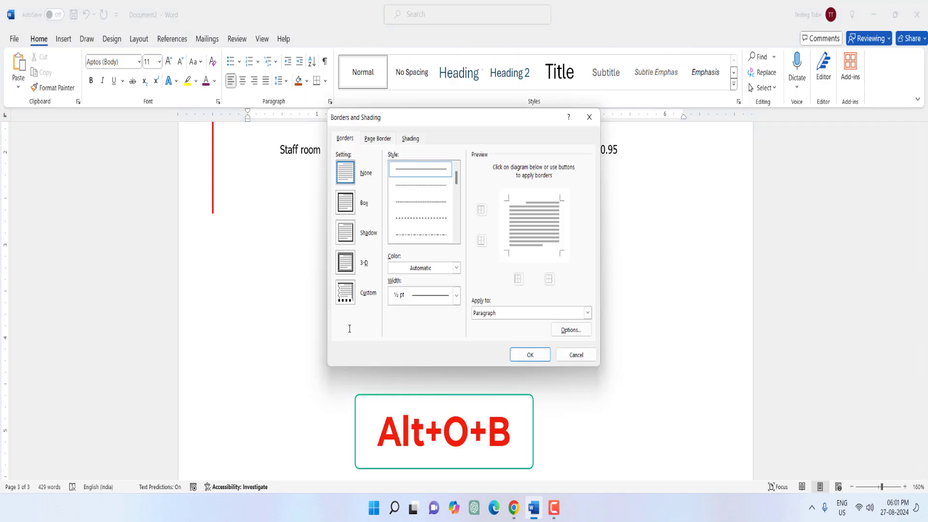